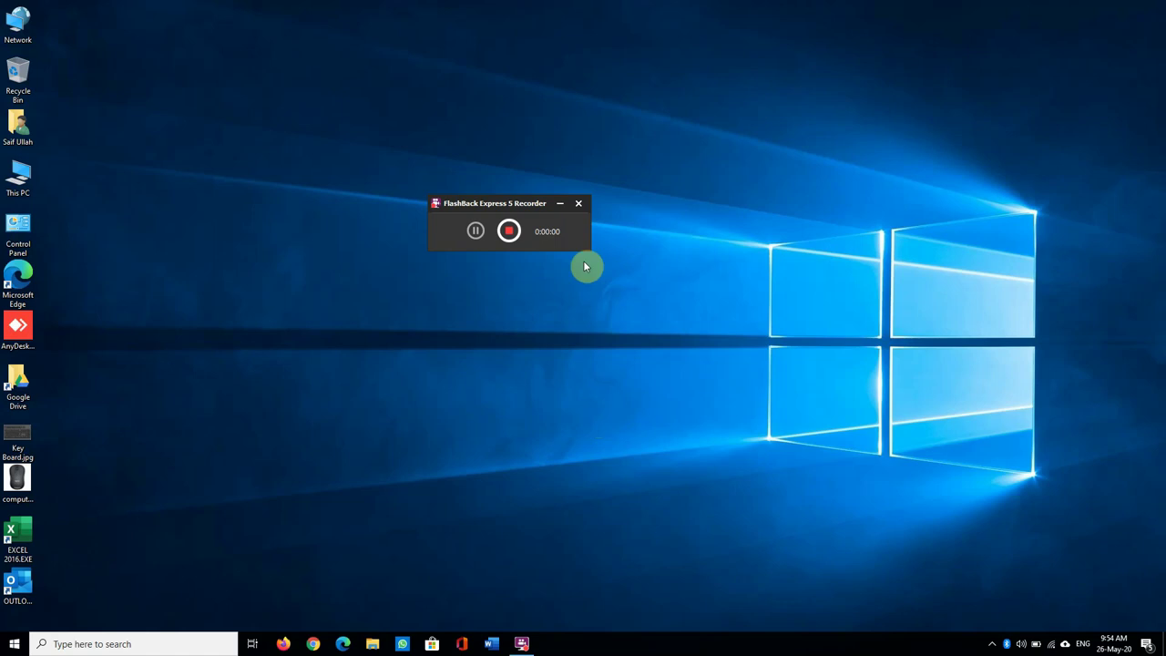
Hide the FlashBack recorder panel and launch Excel 2016 from its desktop shortcut
left_click(559, 204)
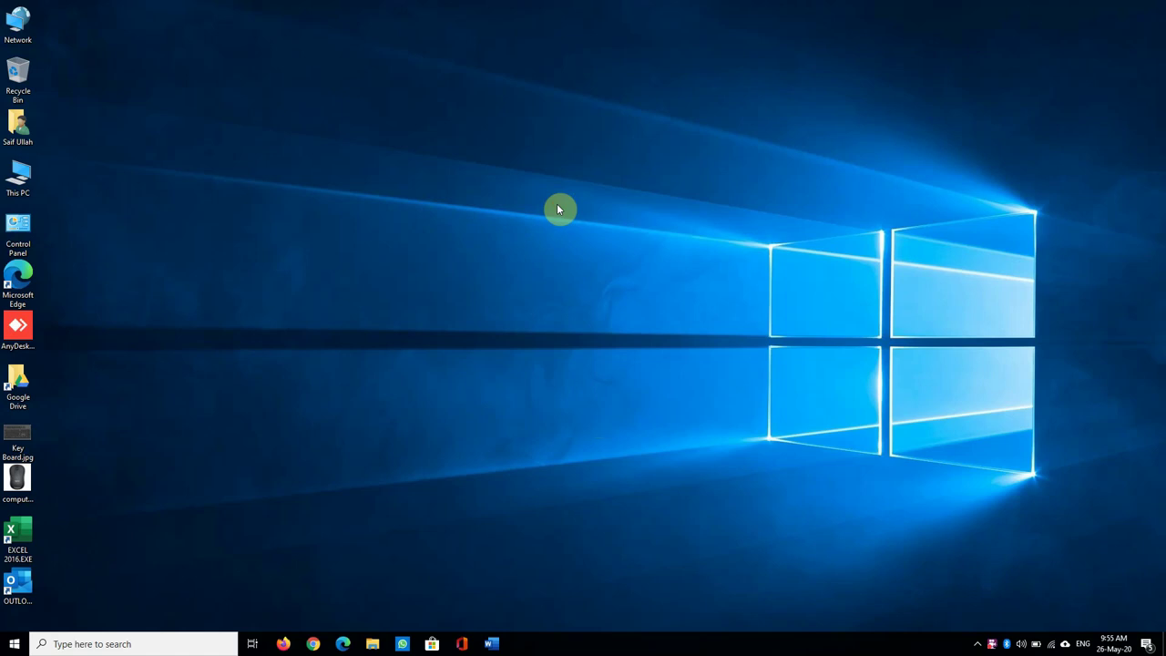
double_click(23, 531)
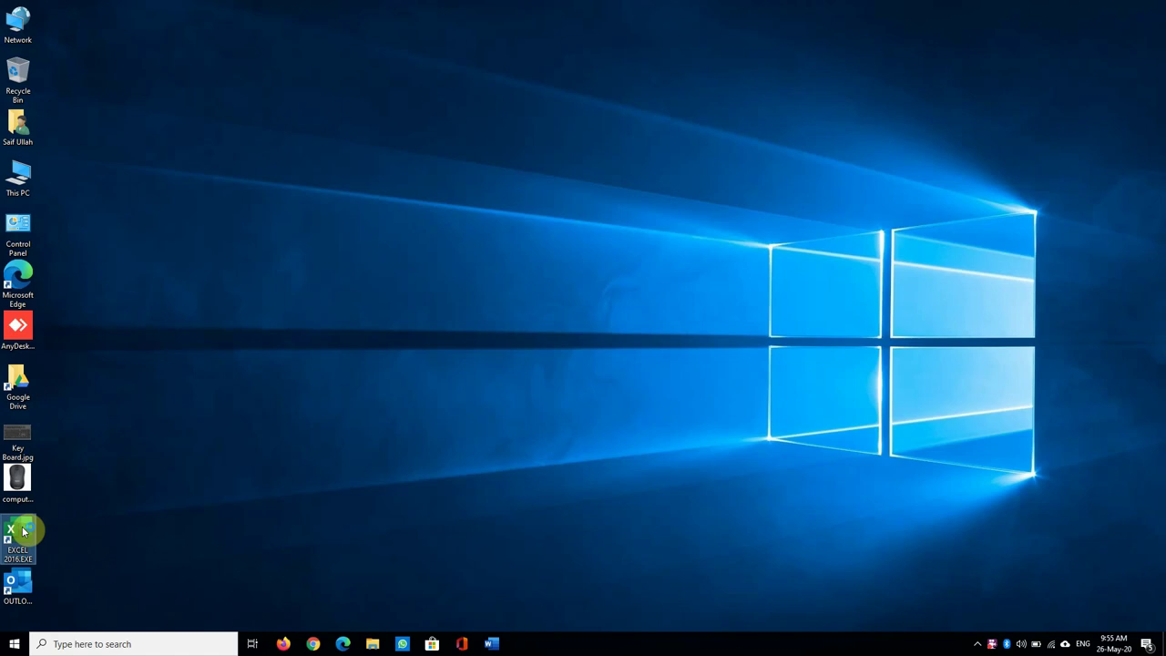
double_click(22, 531)
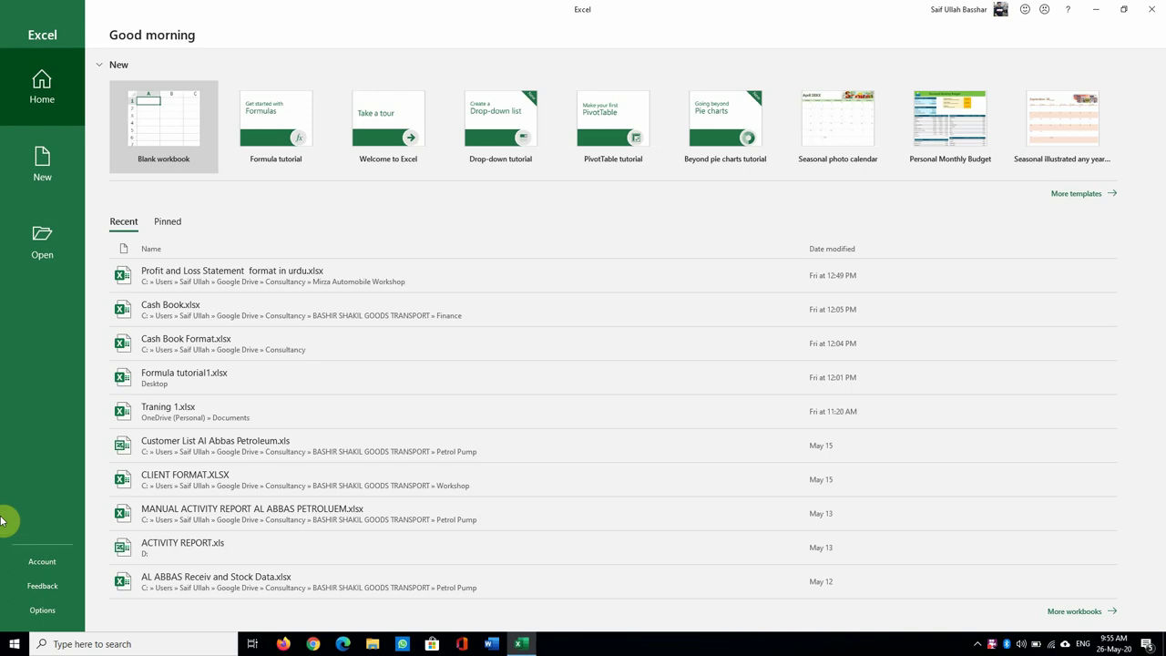
Create a new Blank workbook (Book1) from the New page
left_click(59, 176)
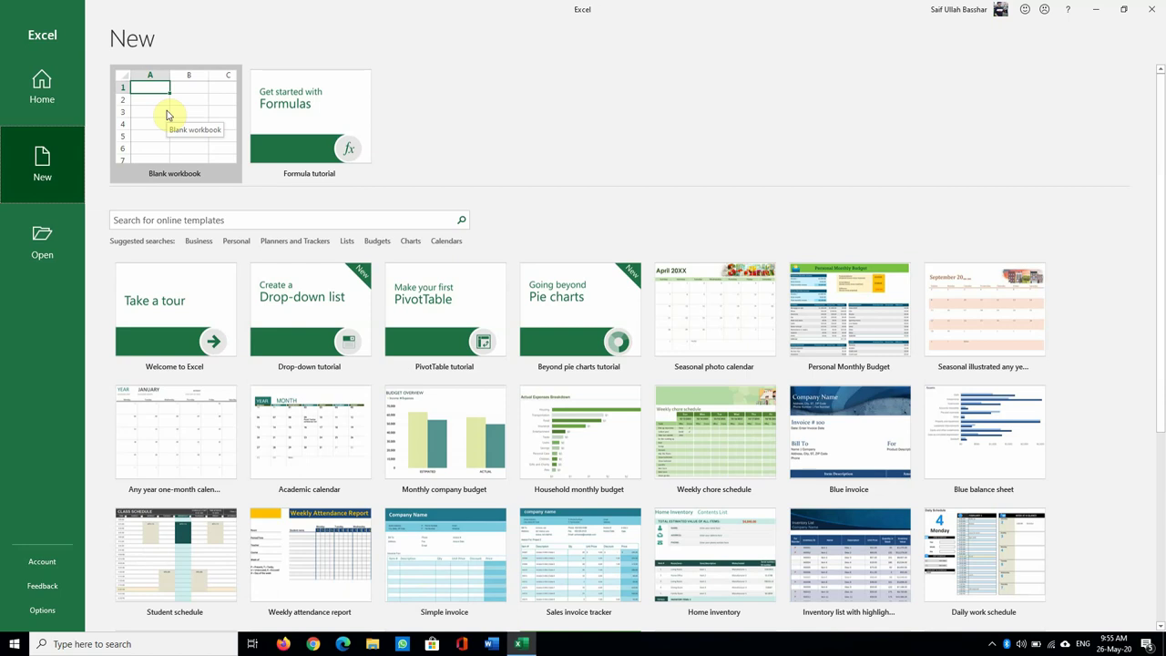
left_click(162, 108)
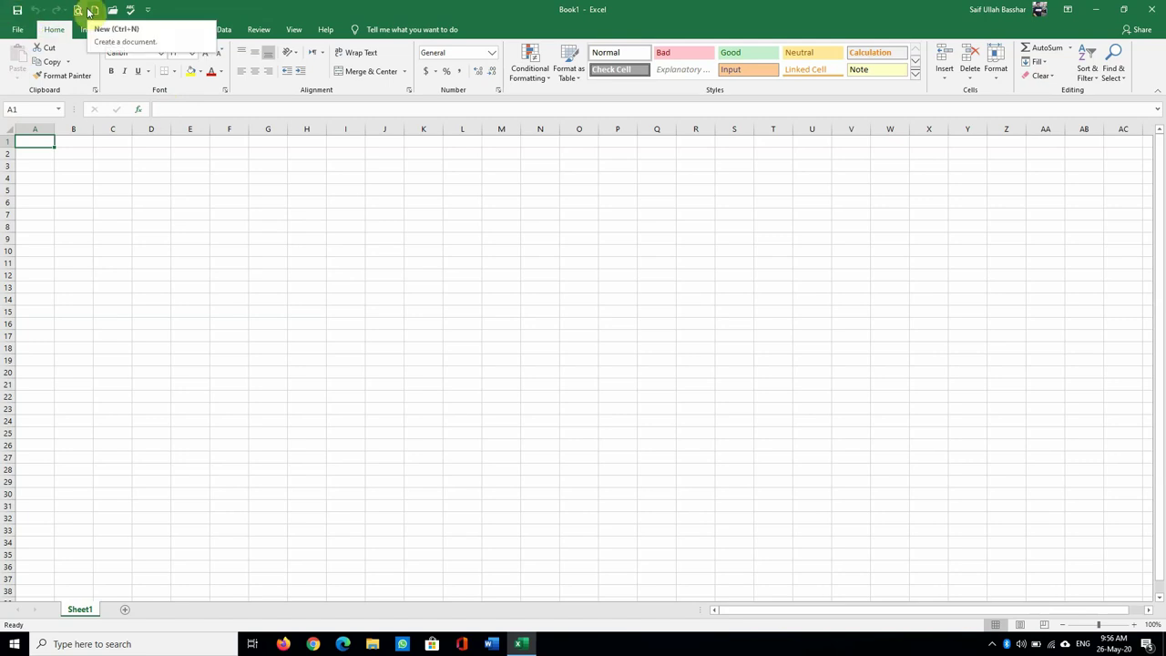
left_click(146, 10)
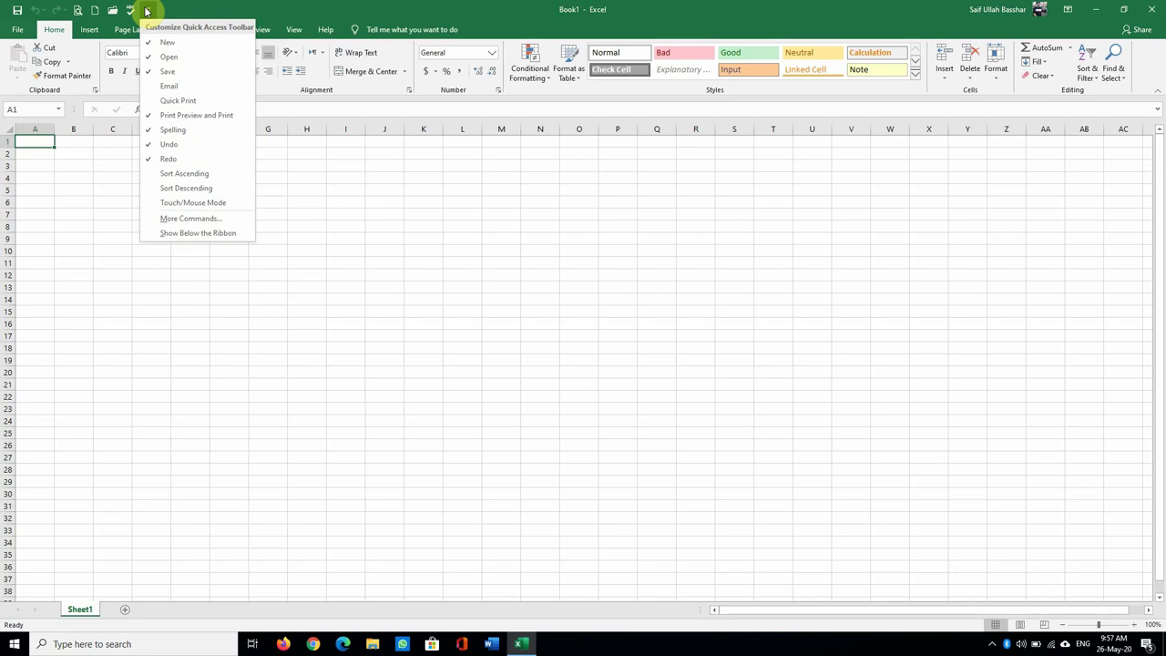
left_click(267, 244)
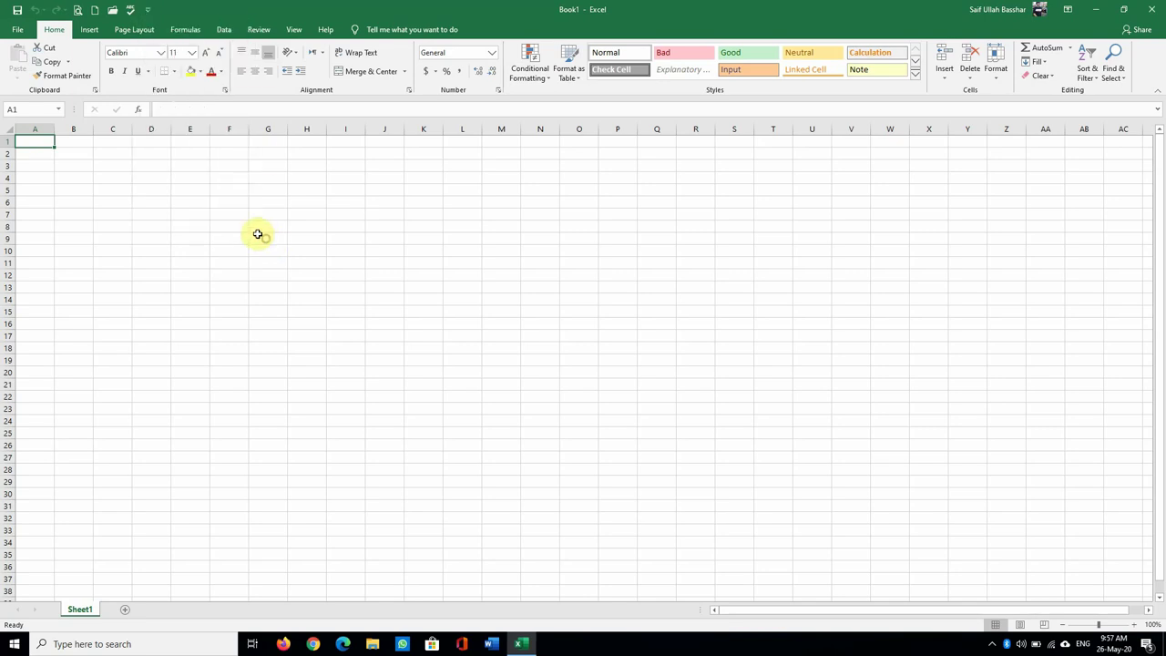
right_click(116, 76)
left_click(255, 283)
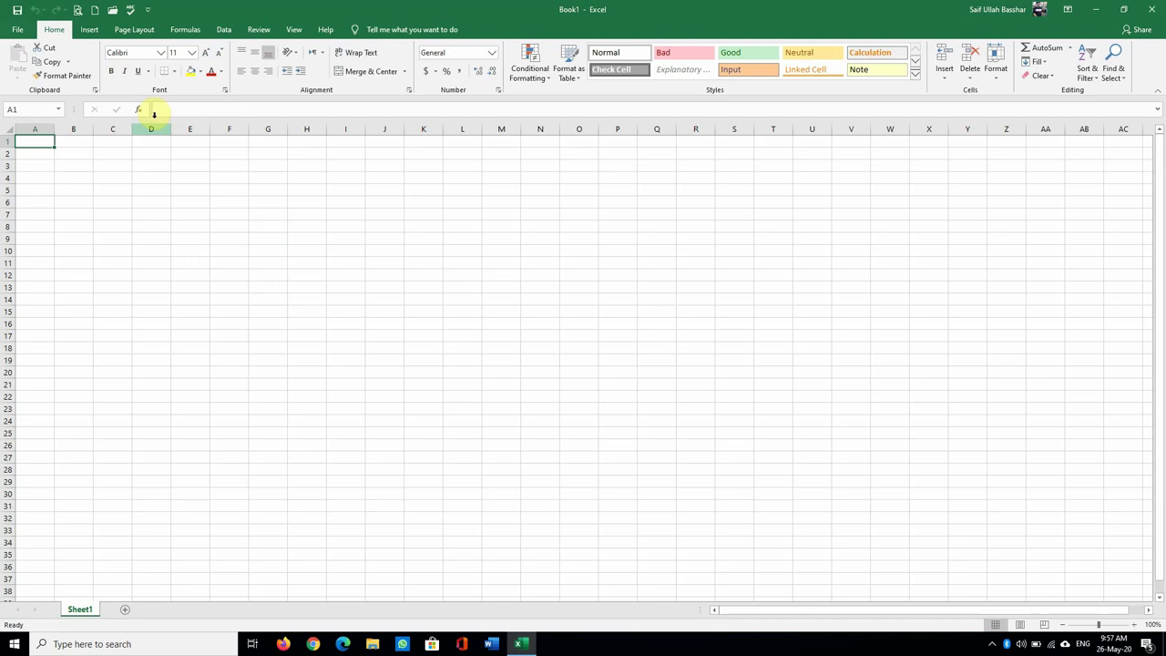
right_click(116, 77)
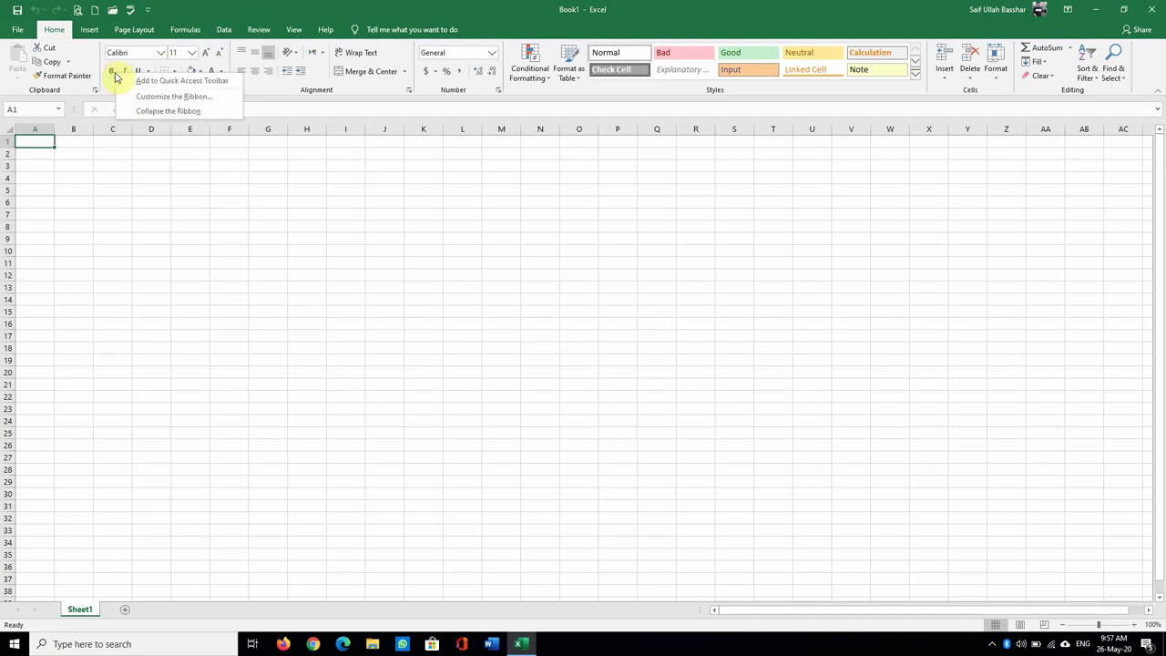
left_click(79, 212)
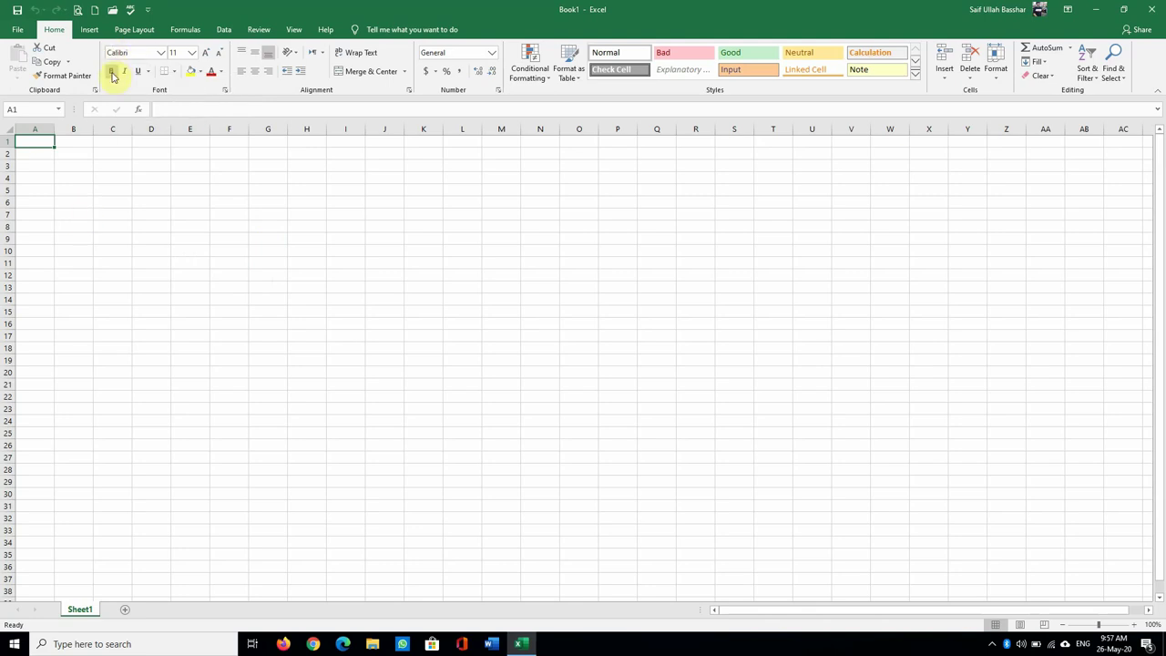
right_click(112, 76)
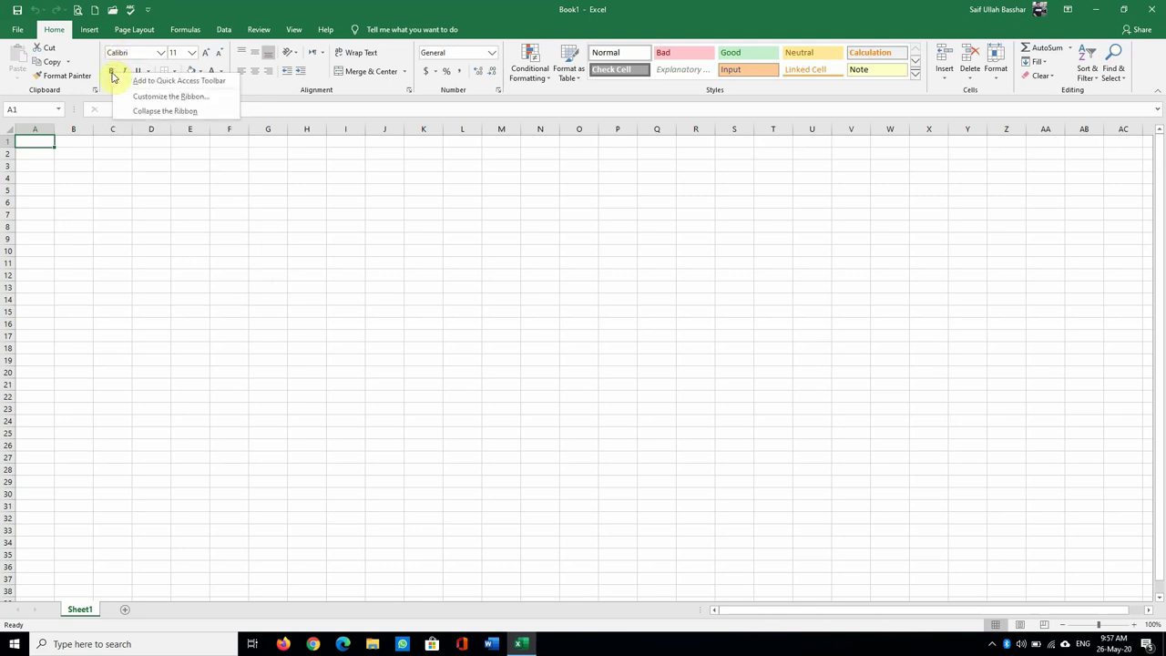
left_click(242, 185)
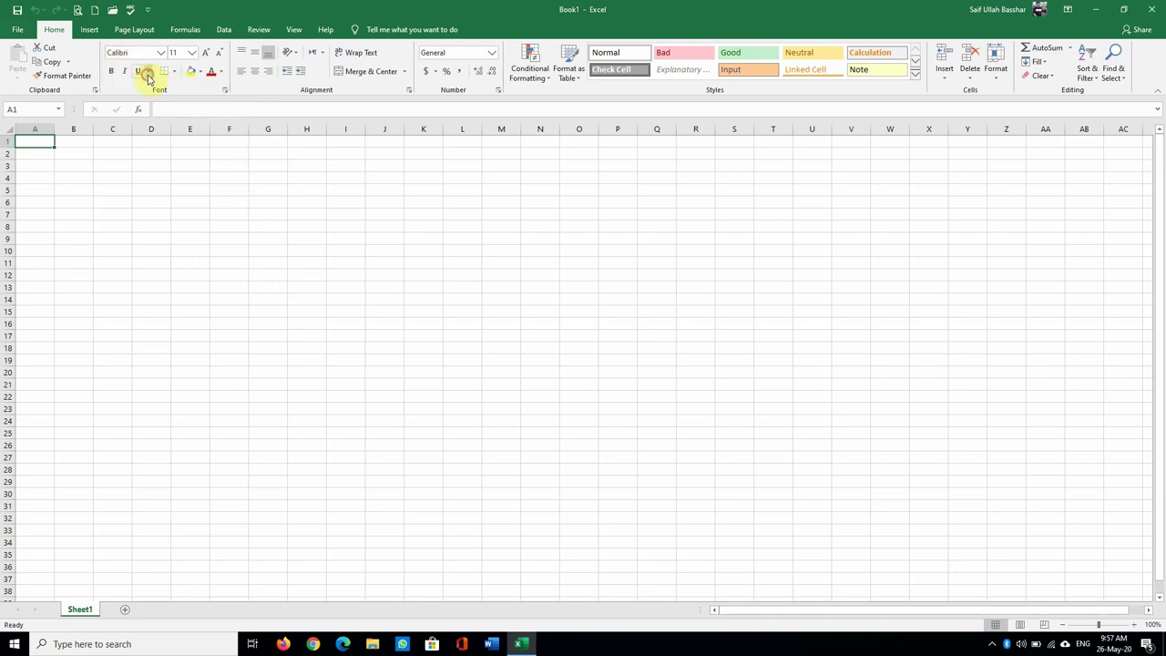
right_click(140, 76)
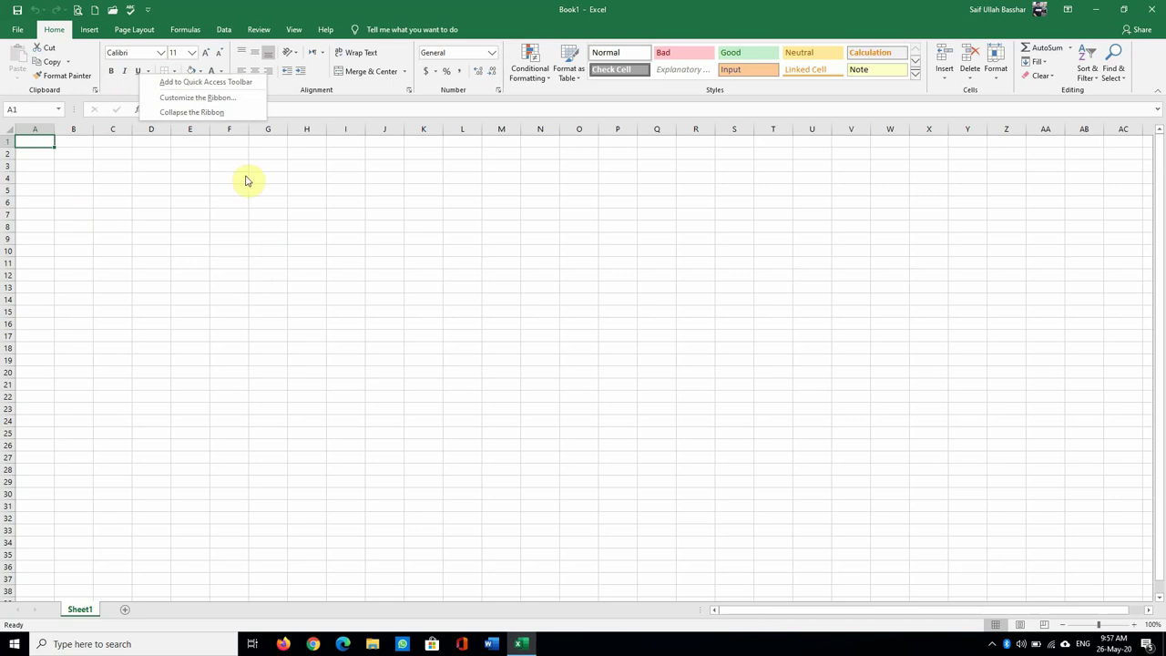
left_click(258, 210)
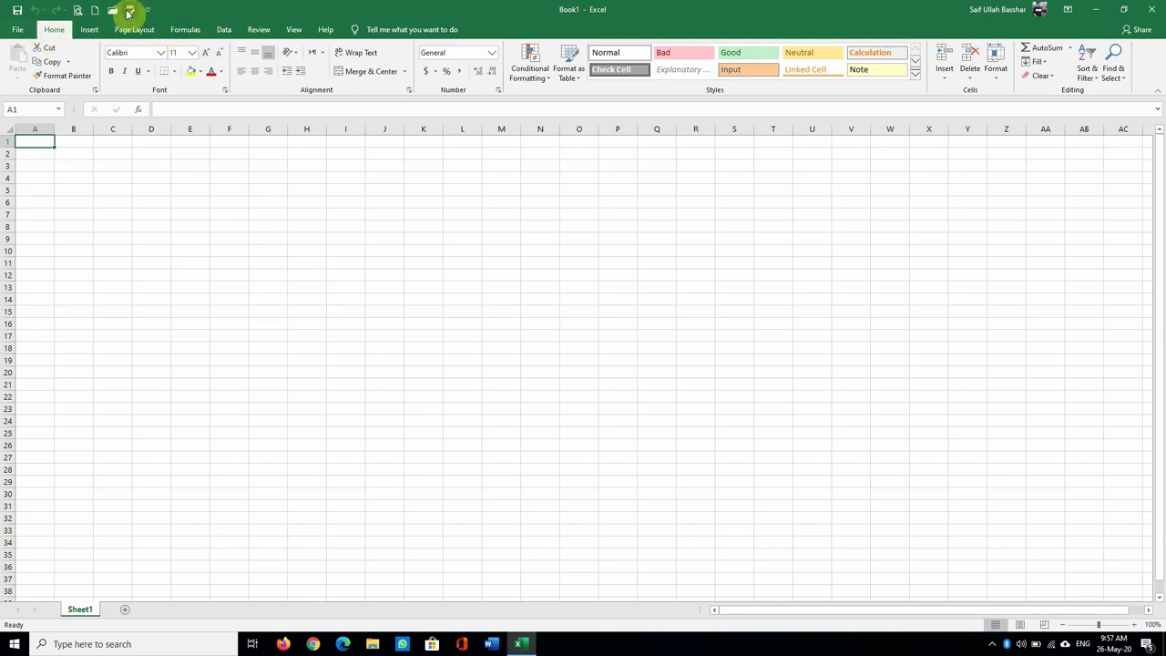
left_click(17, 30)
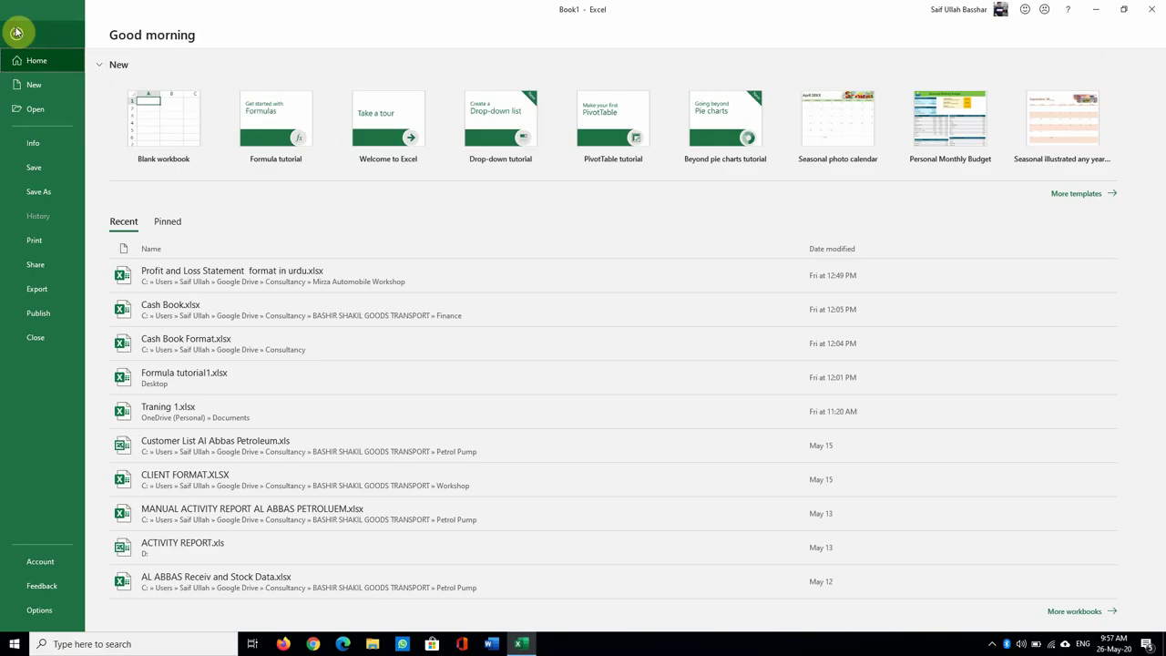
left_click(16, 33)
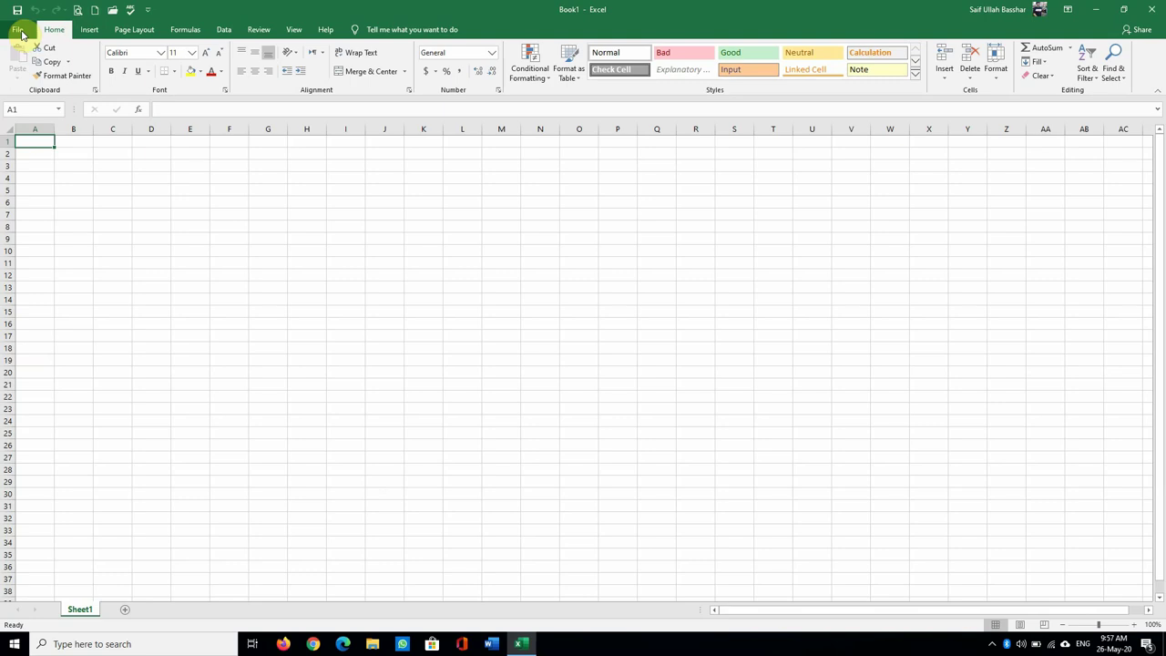
left_click(19, 30)
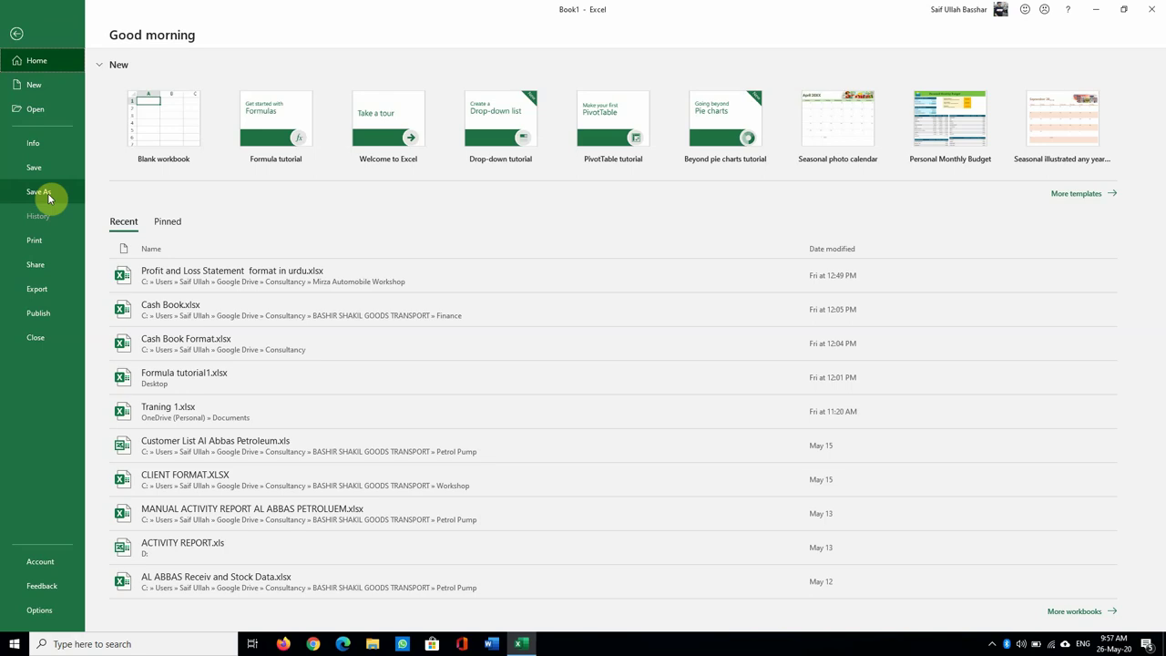
left_click(17, 33)
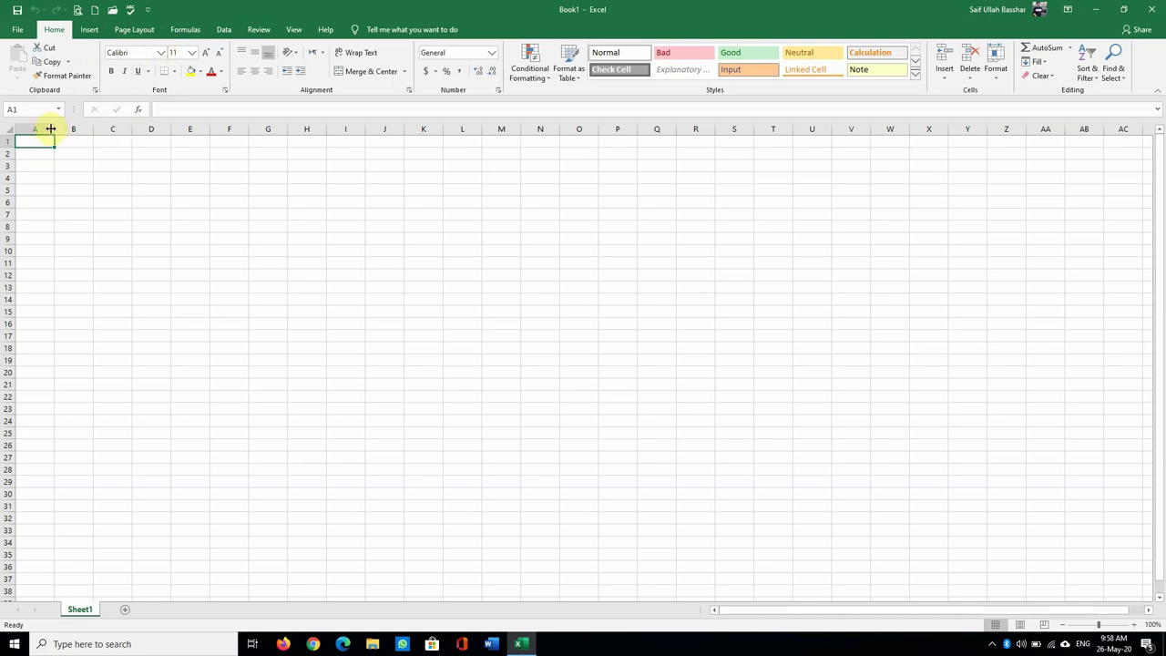
left_click(41, 128)
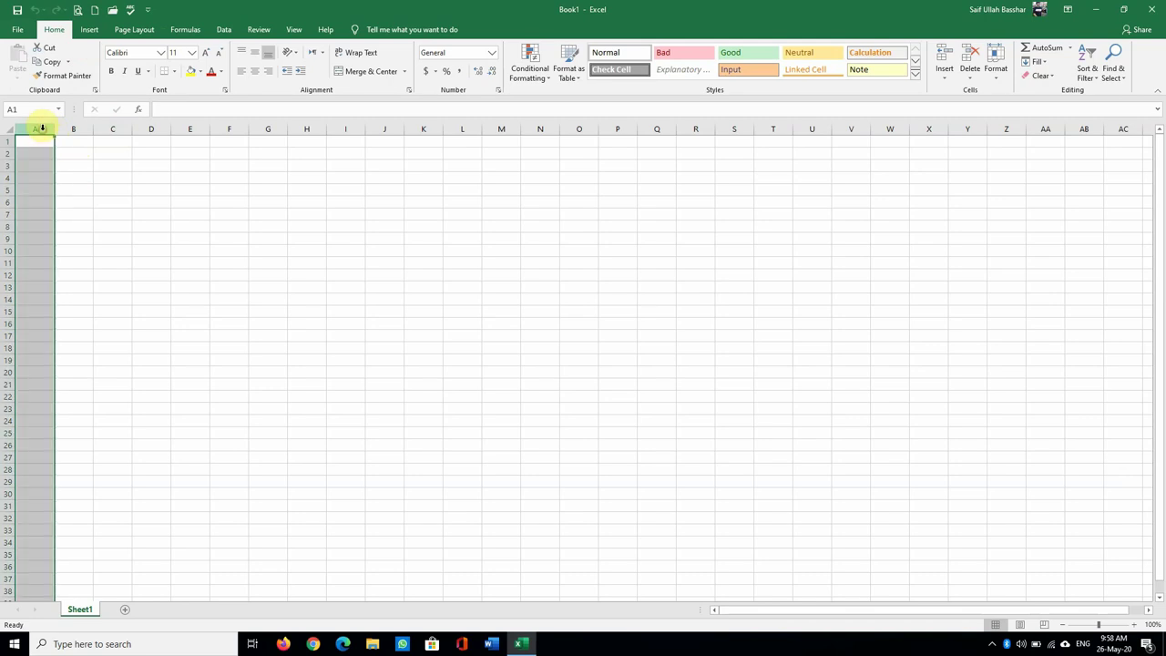
left_click(109, 129)
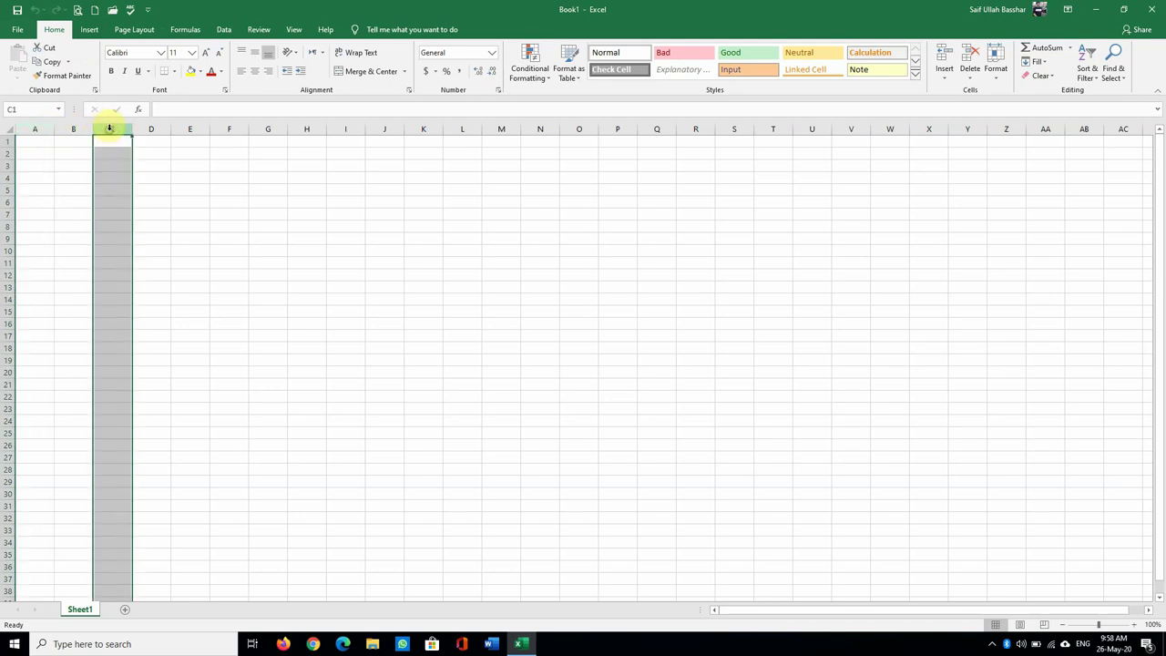
left_click(186, 128)
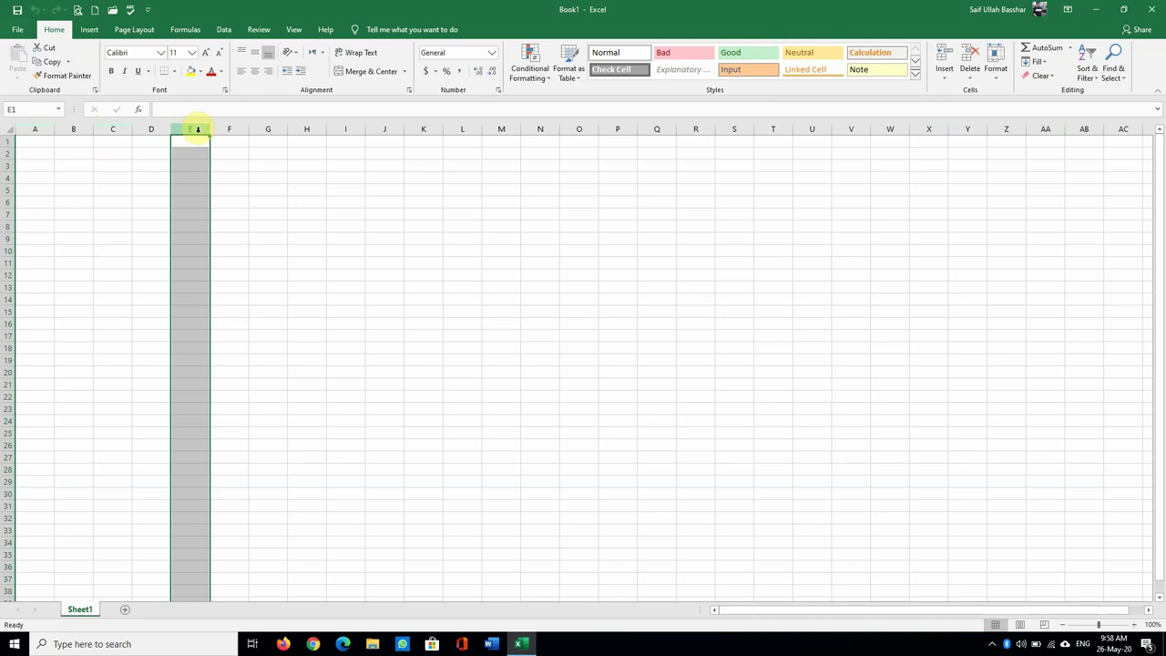
left_click(4, 190)
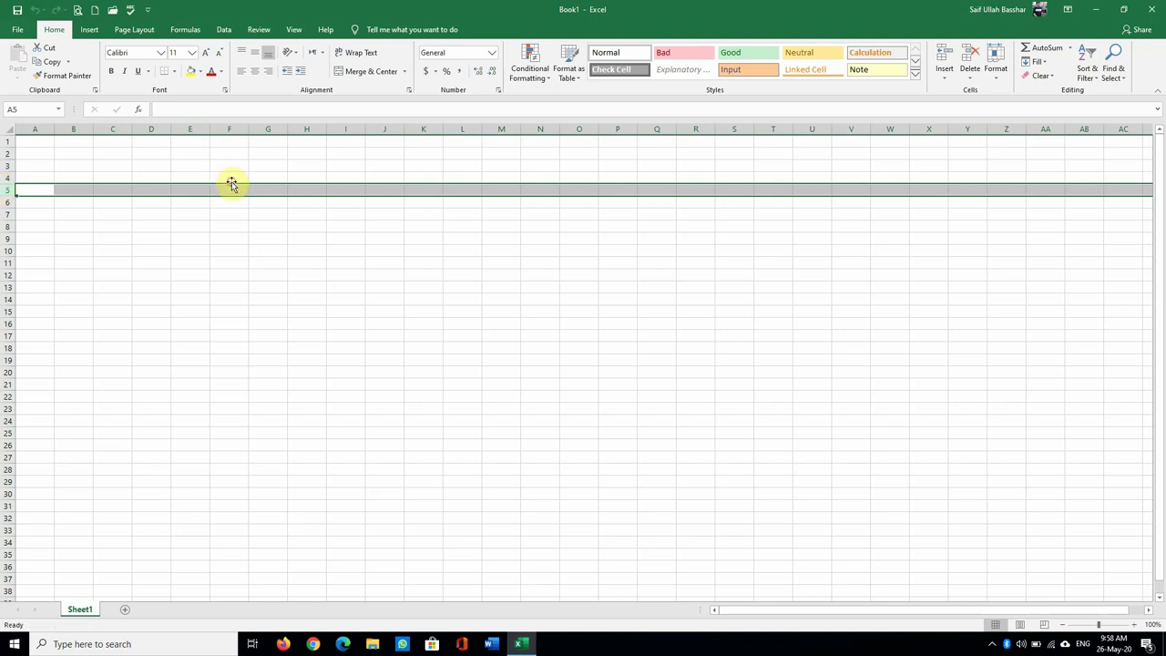
left_click(259, 227)
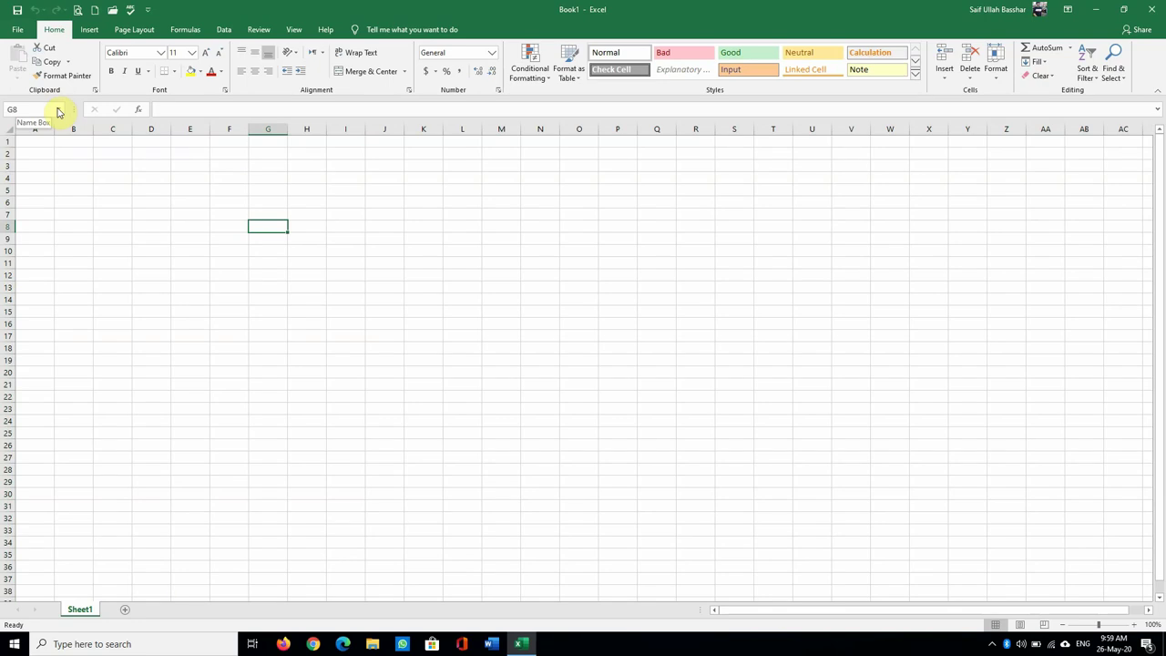
Select cell E8, discard the stray 'ea' entry, and move to E7
left_click(13, 109)
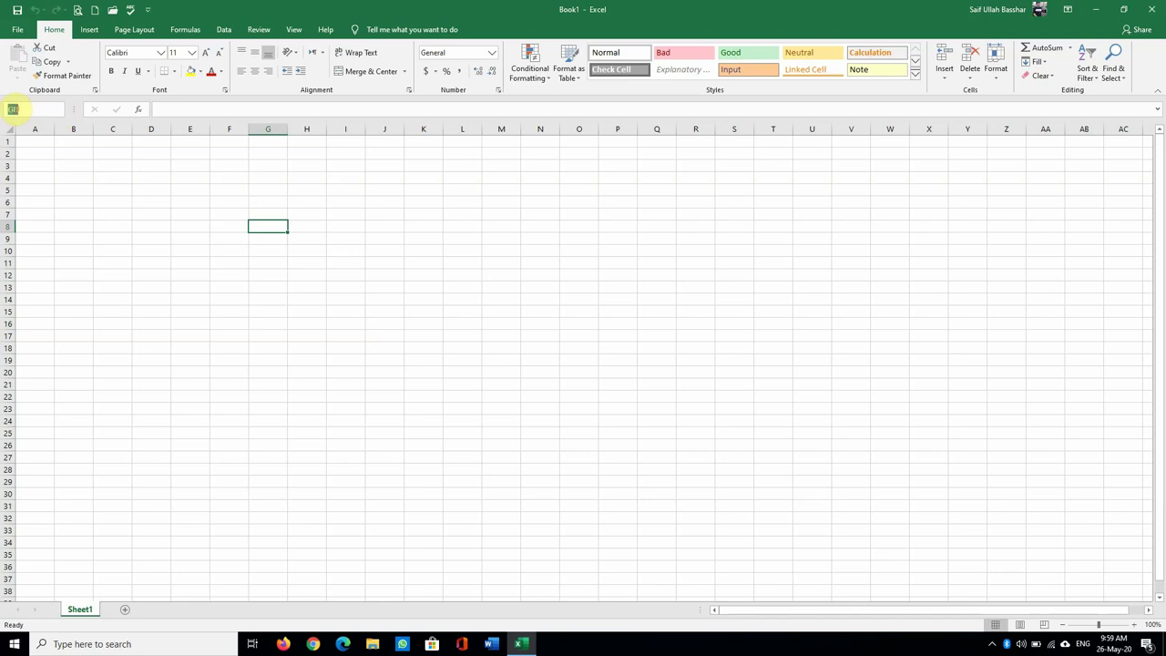
left_click(233, 232)
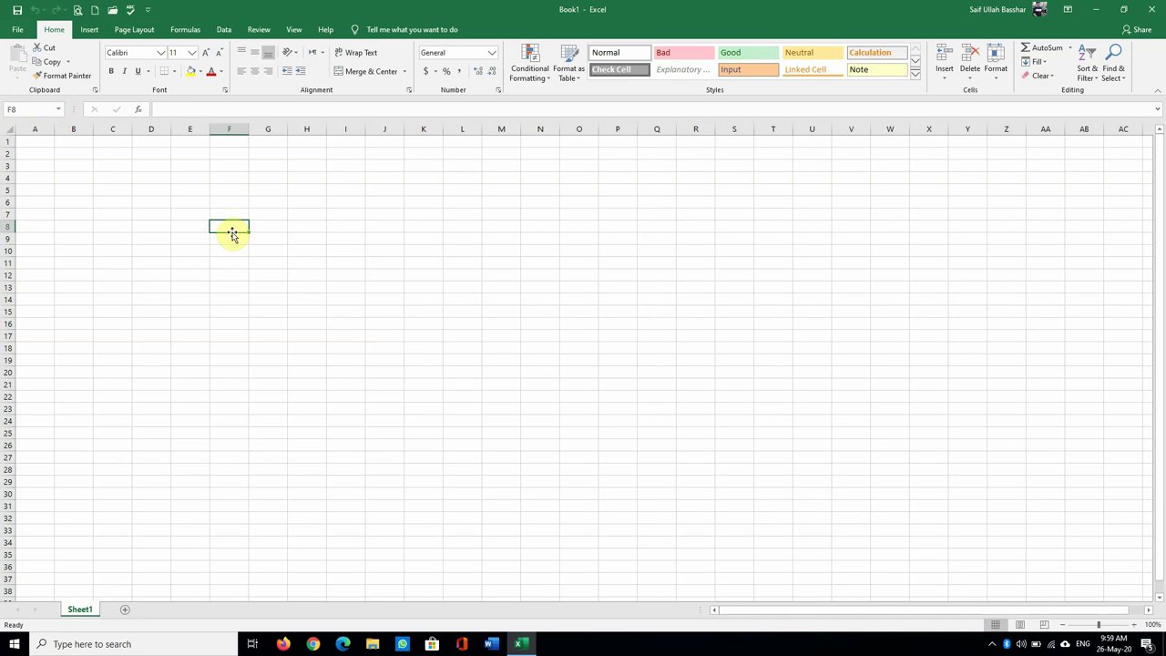
left_click(193, 224)
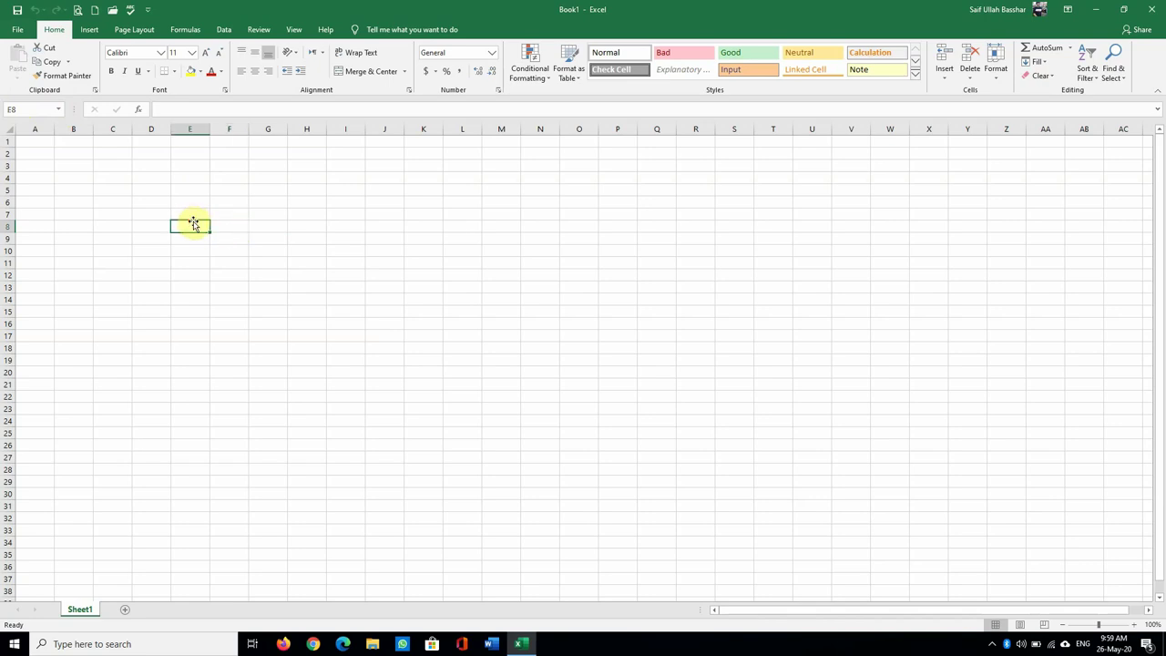
type("e")
type("a")
key("BackSpace")
key("BackSpace")
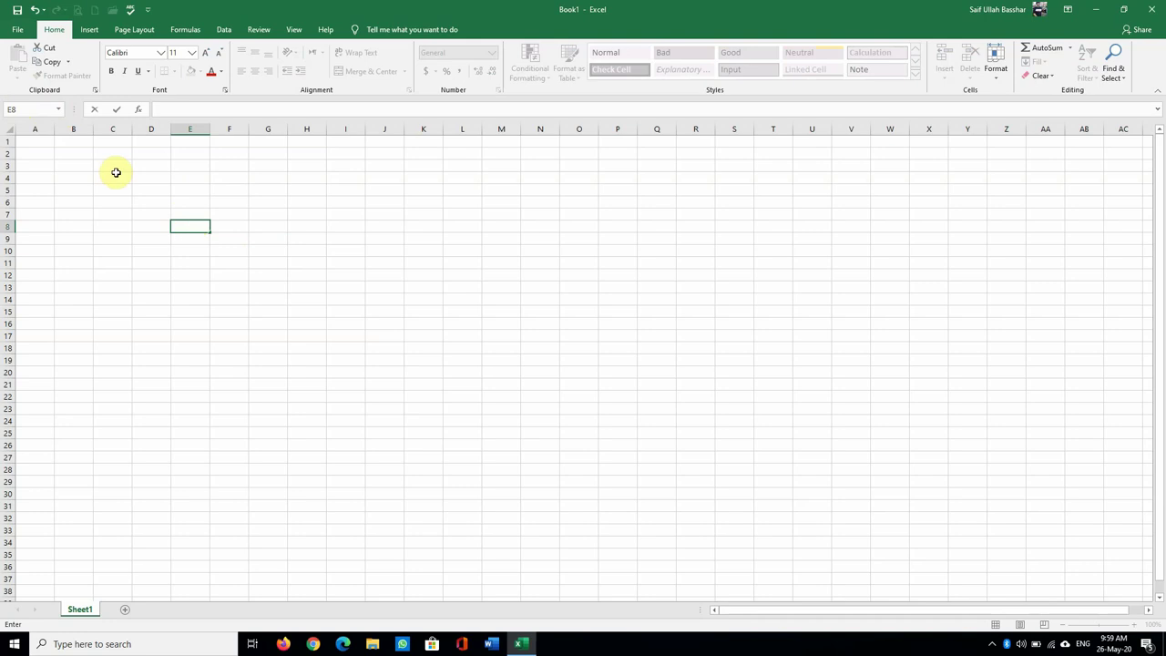
left_click(195, 238)
left_click(179, 215)
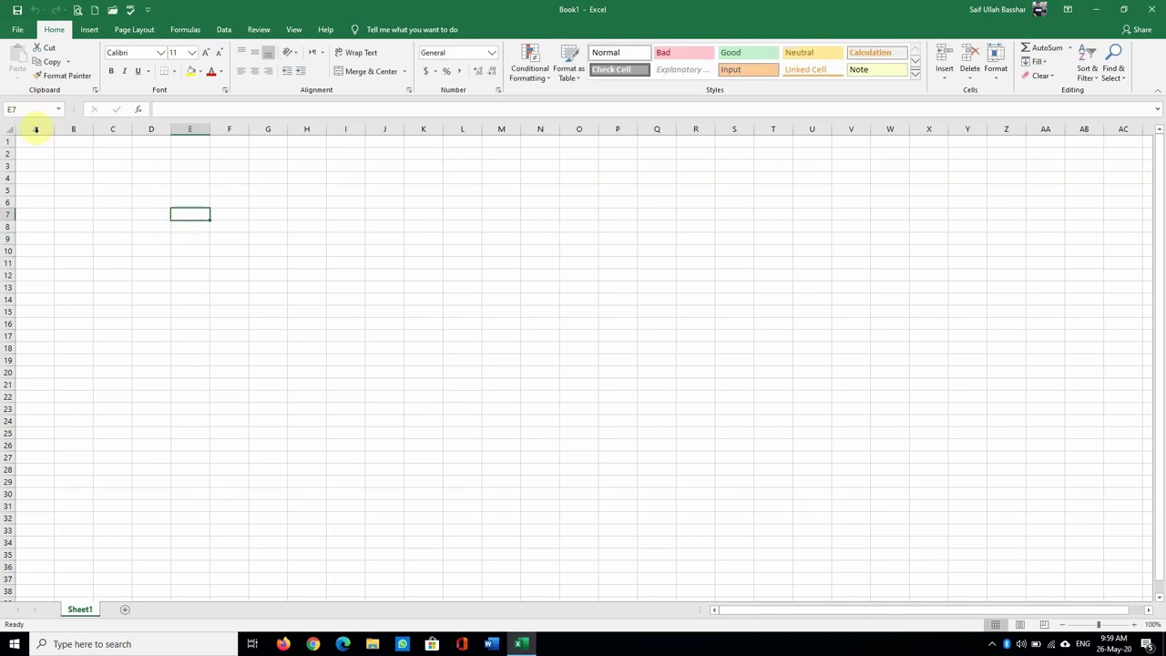
Type 'eak' in the Name Box and jump to that range, then make G4 active
left_click(28, 110)
type("ea")
type("k")
left_click(164, 263)
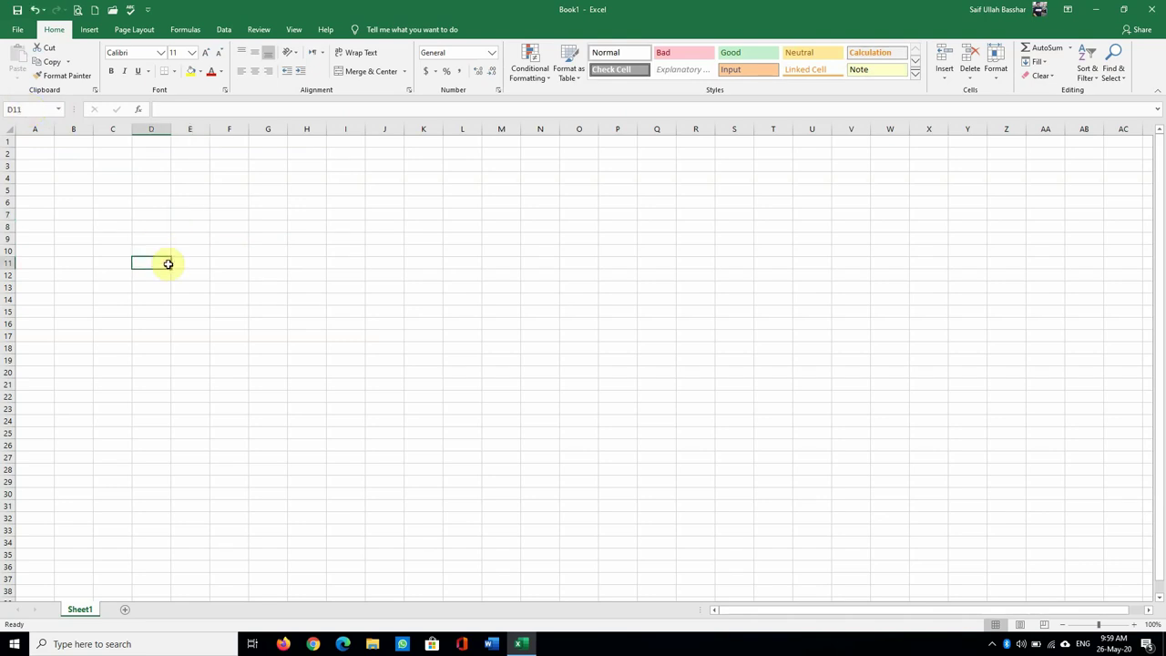
left_click(56, 109)
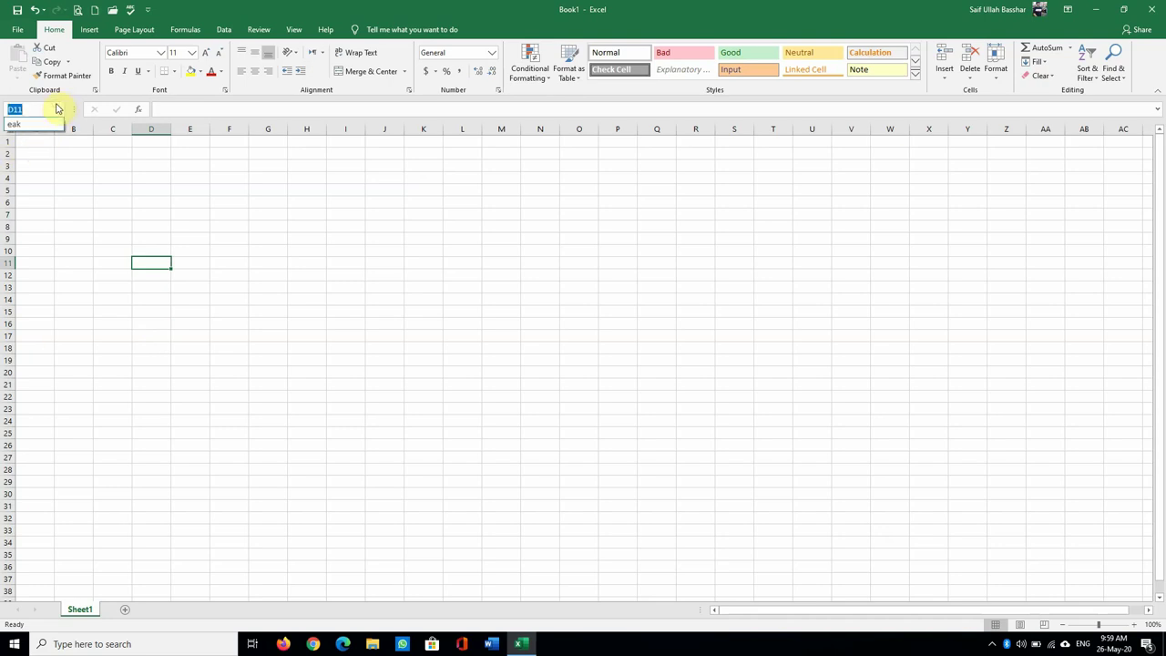
left_click(33, 124)
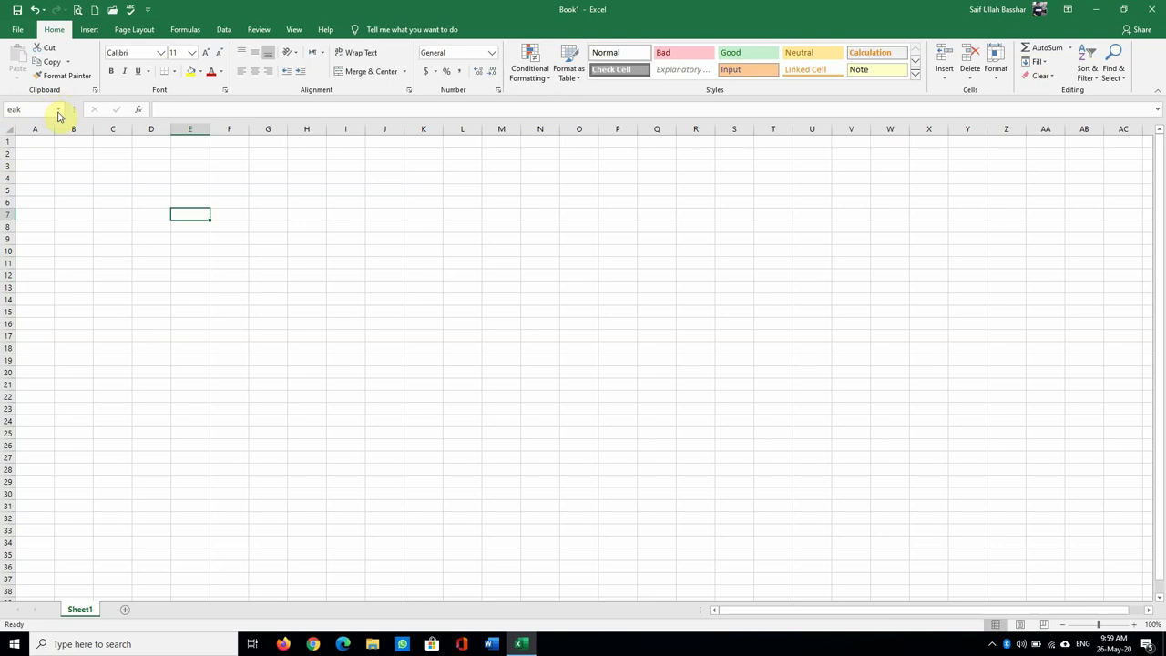
left_click(58, 110)
left_click(258, 178)
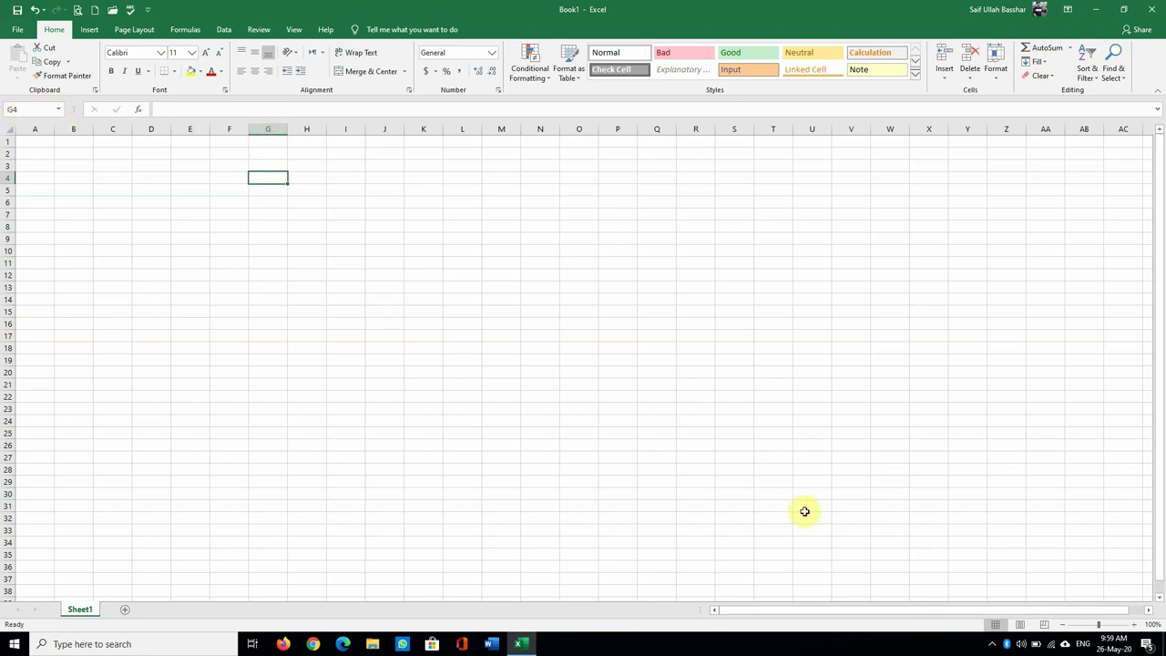
Zoom the sheet in to 190% so columns A–O fill the view
left_click(1134, 627)
left_click(1134, 626)
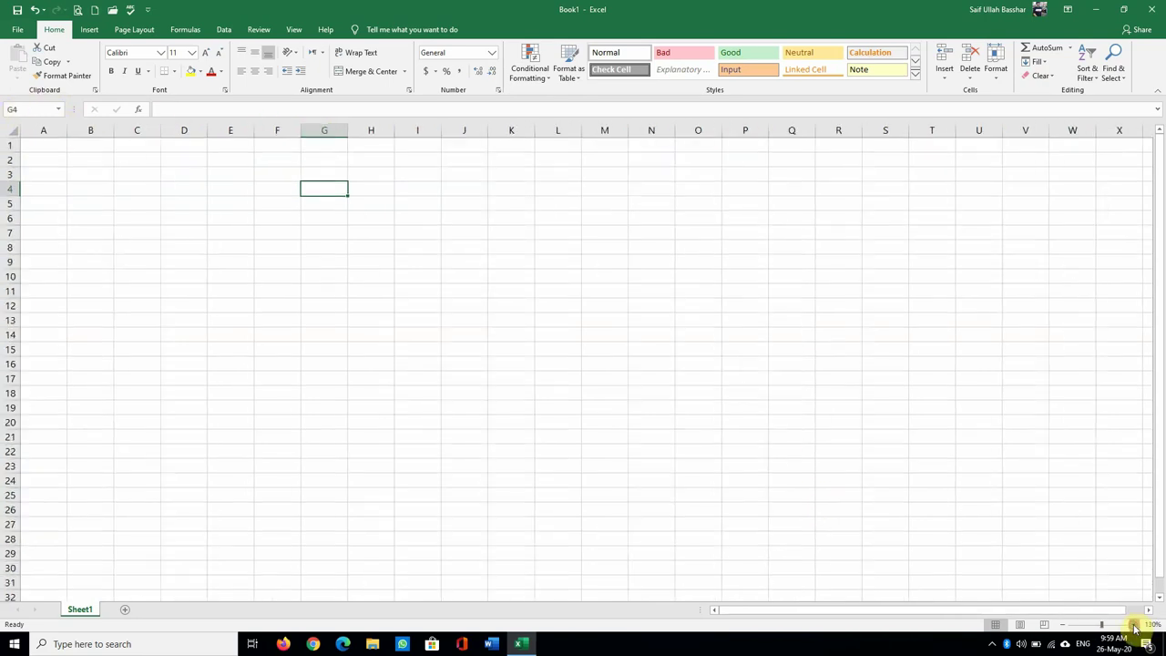
left_click(1135, 626)
left_click(1135, 627)
left_click(1134, 627)
left_click(1135, 627)
left_click(1135, 627)
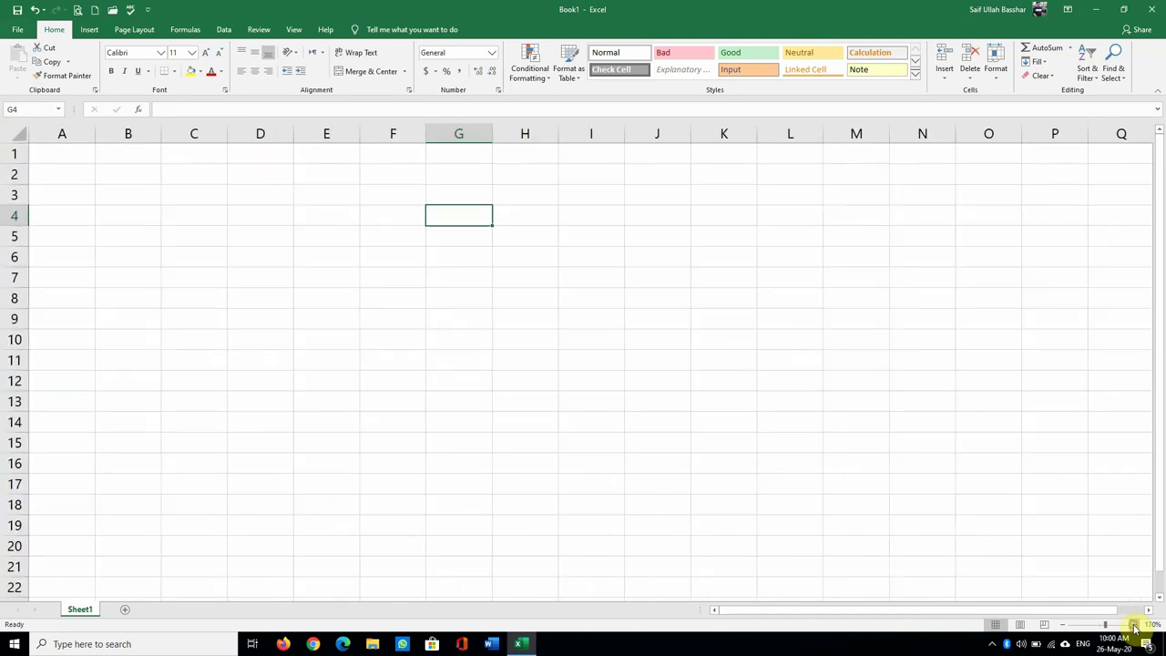
left_click(1135, 627)
left_click(1135, 627)
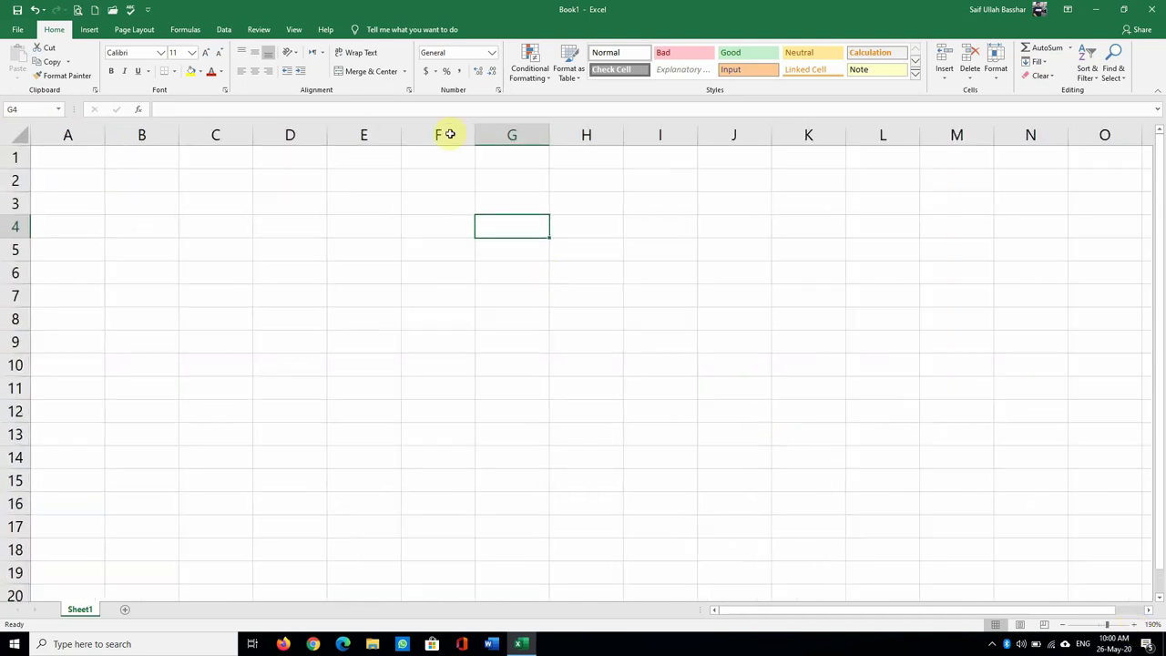
Make B6 and then D6 the active cell
left_click(34, 112)
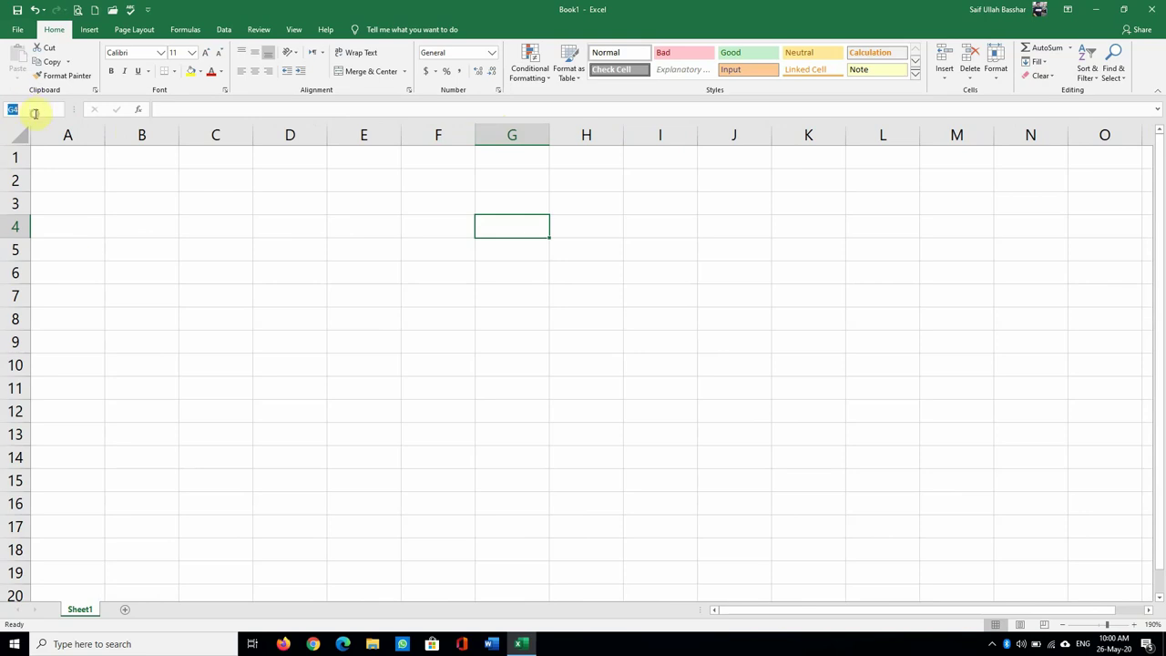
left_click(163, 277)
left_click(307, 263)
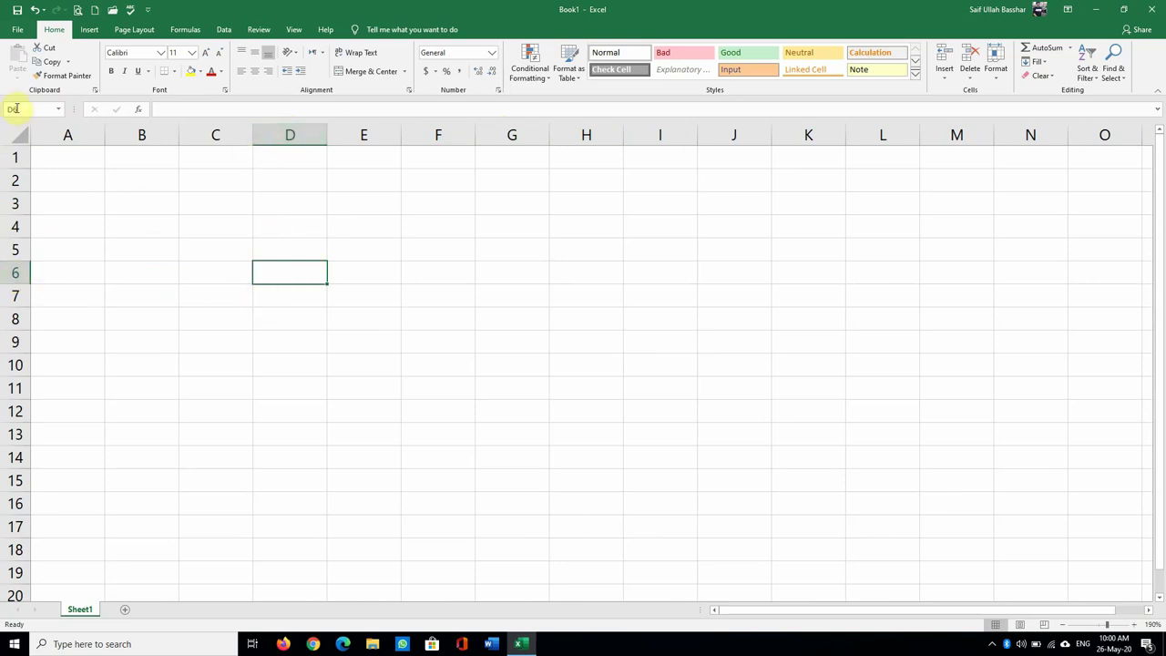
Go from F5 to I6 with the arrow keys and start editing I6 in the formula bar
left_click(420, 247)
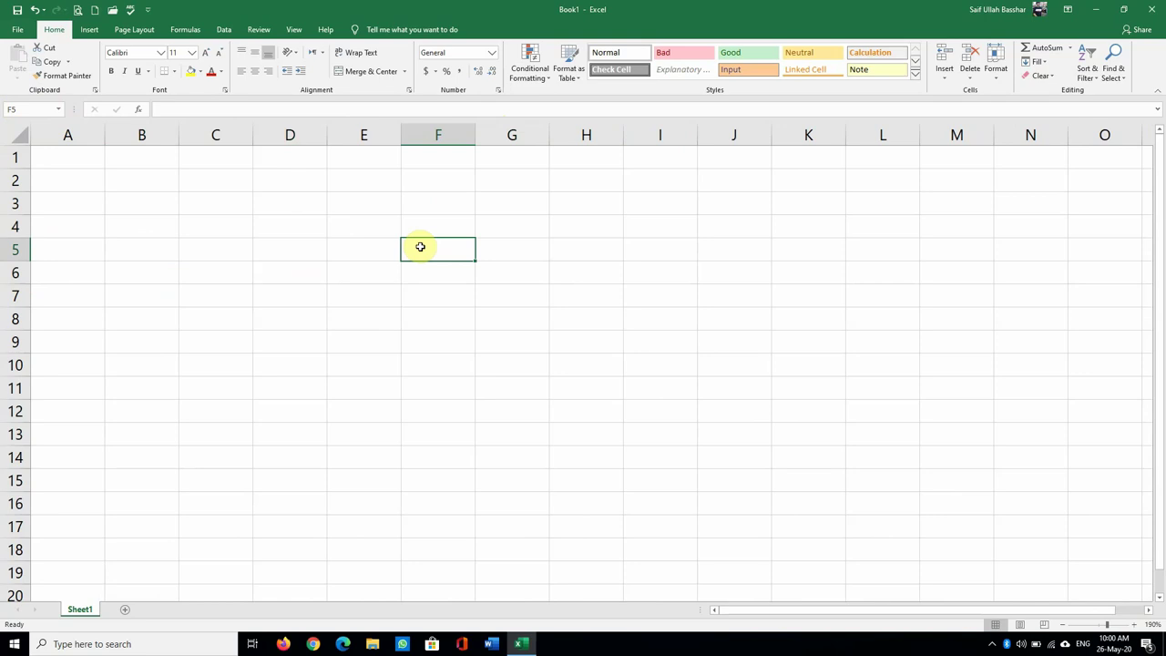
key("Down")
key("Down")
key("Down")
key("Right")
key("Right")
key("Left")
key("Up")
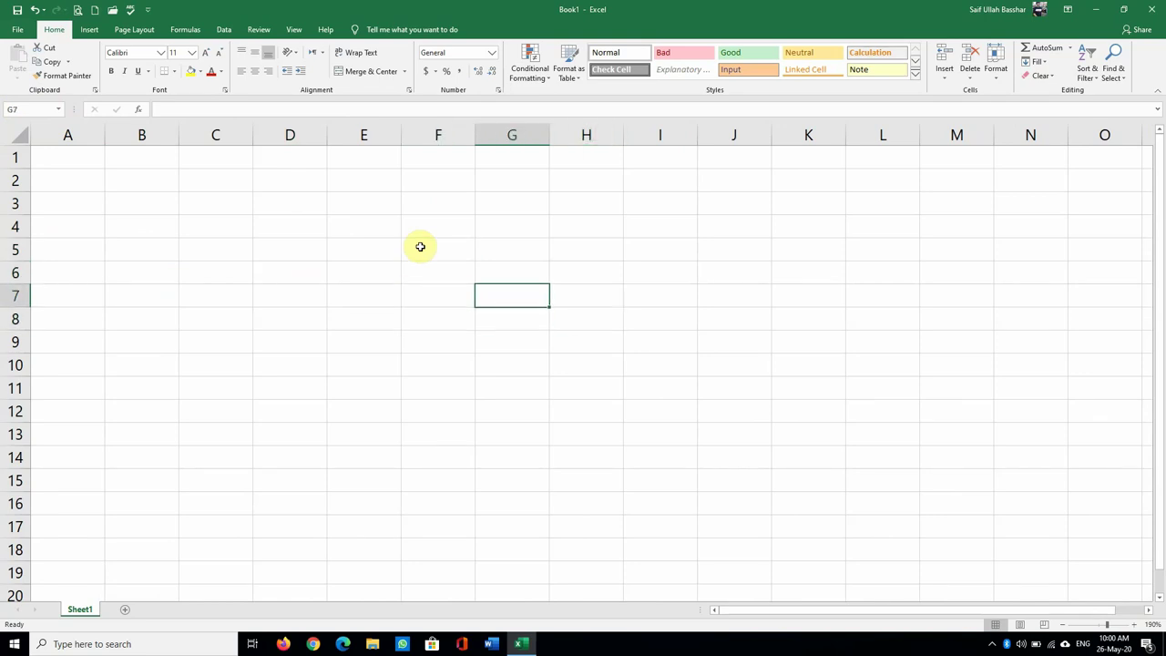
key("Right")
key("Right")
key("Left")
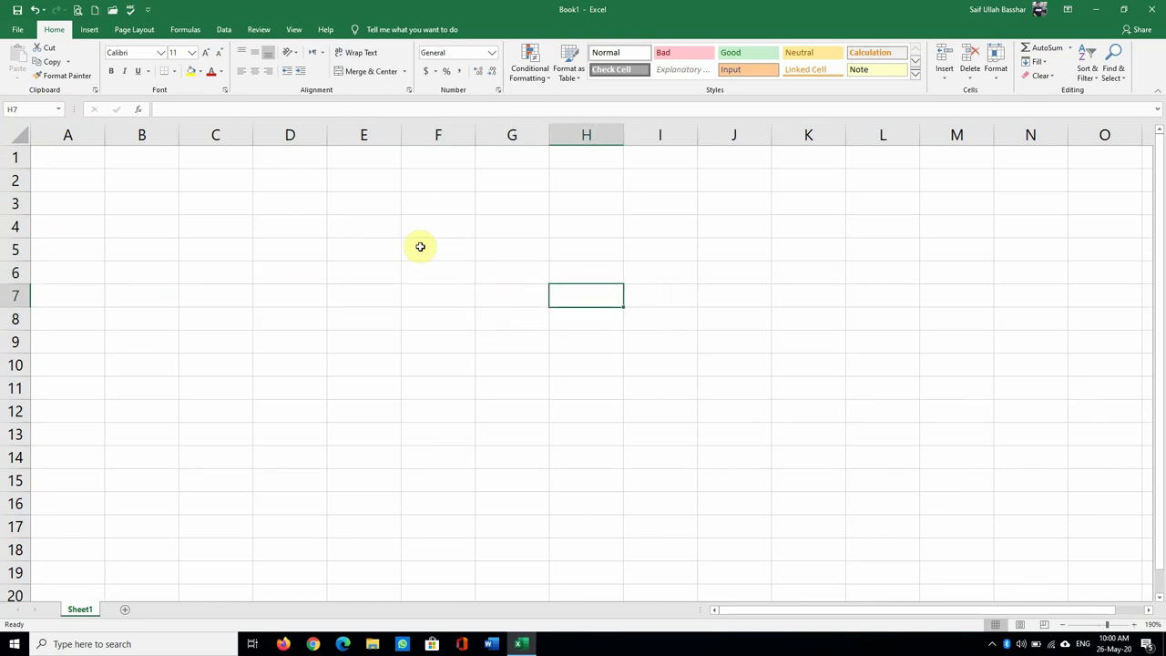
key("Right")
key("Right")
key("Left")
key("Up")
key("Right")
key("Left")
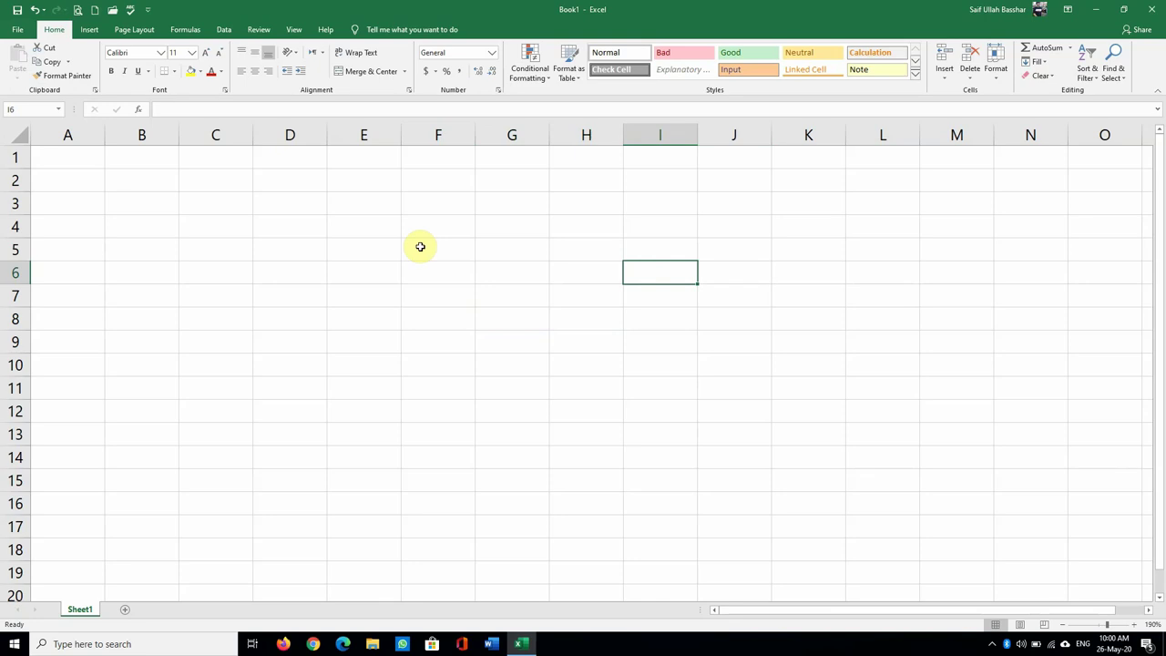
left_click(250, 110)
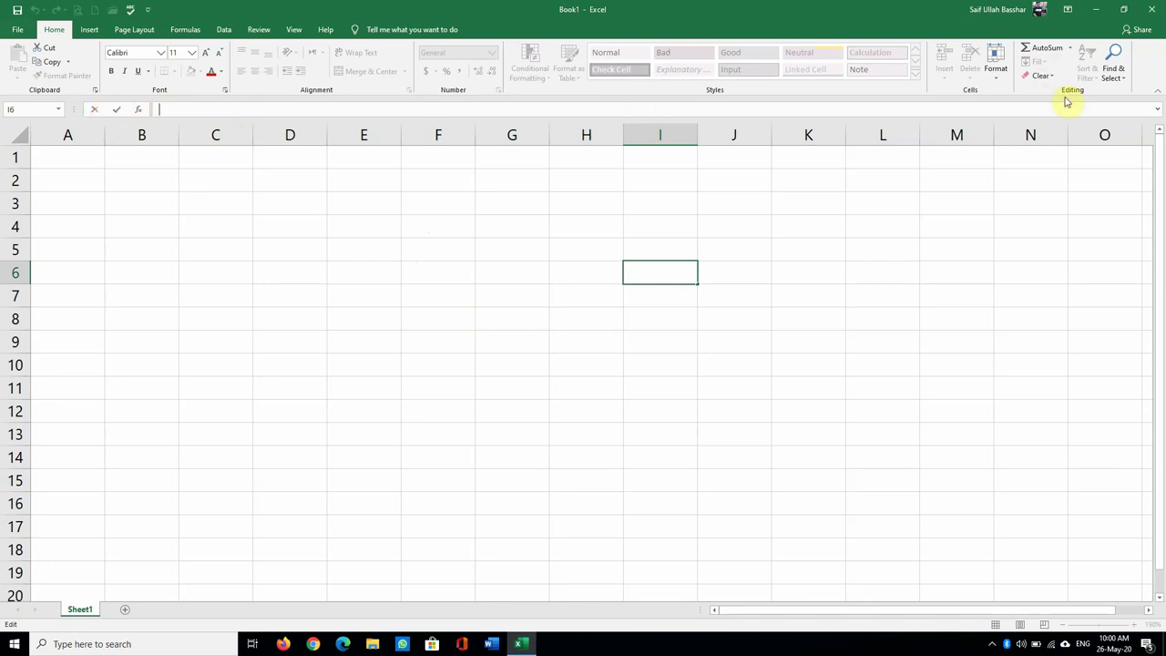
Expand and collapse the formula bar twice, then leave edit mode by selecting B3
left_click(1156, 112)
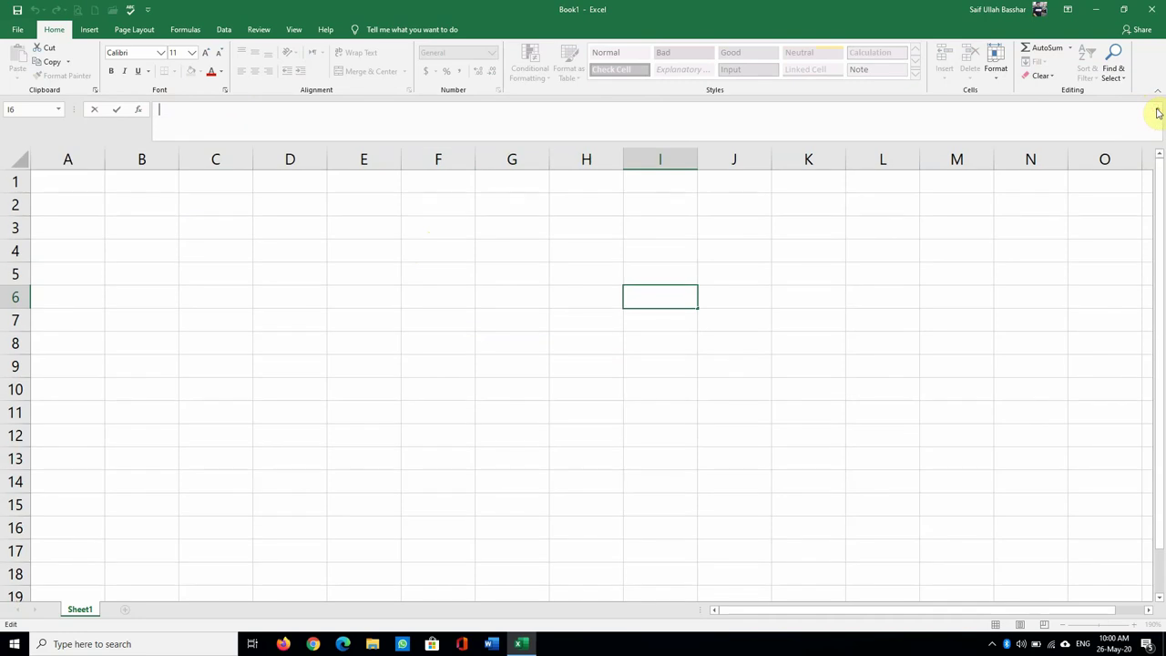
left_click(1156, 111)
left_click(1157, 111)
left_click(1157, 112)
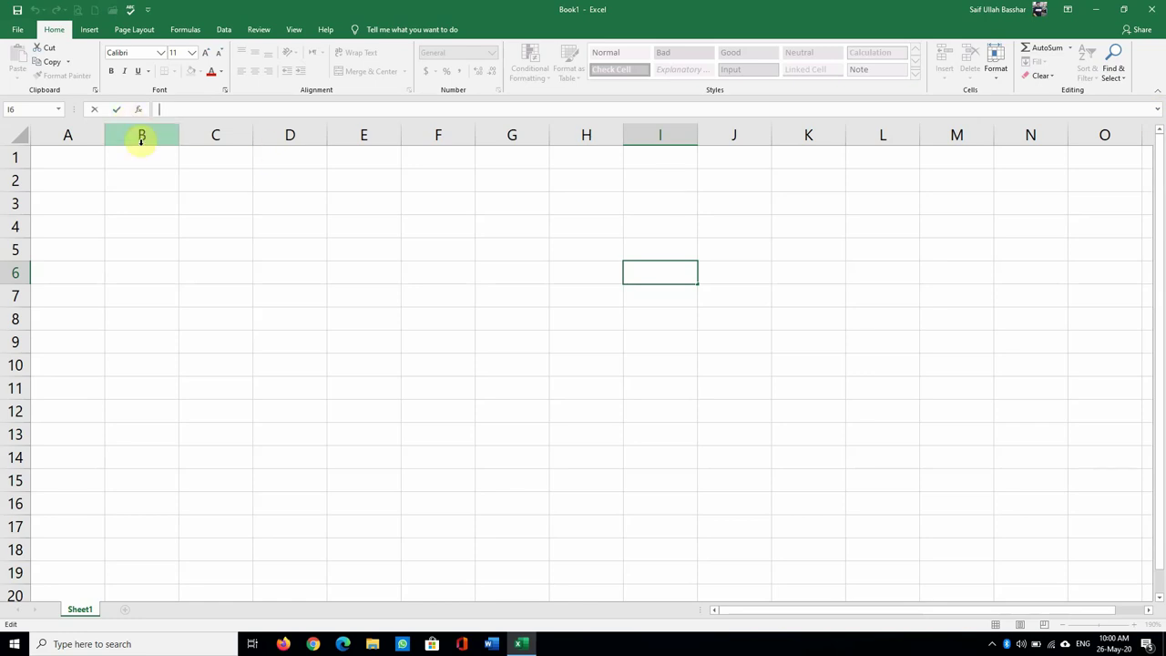
left_click(125, 197)
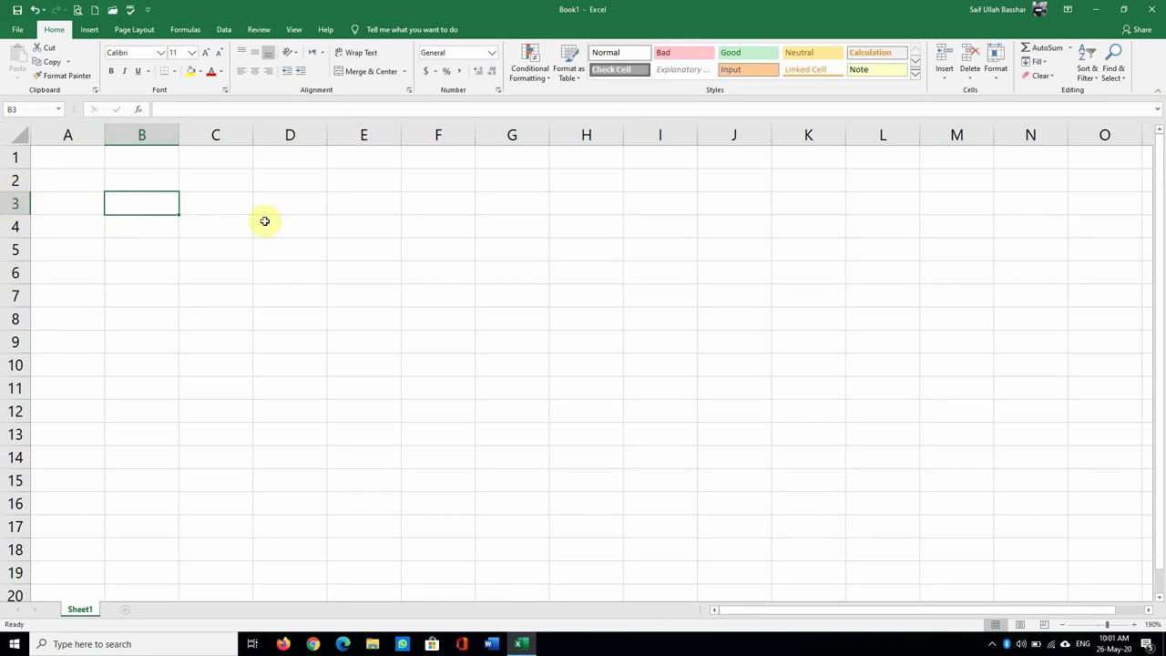
left_click(456, 278)
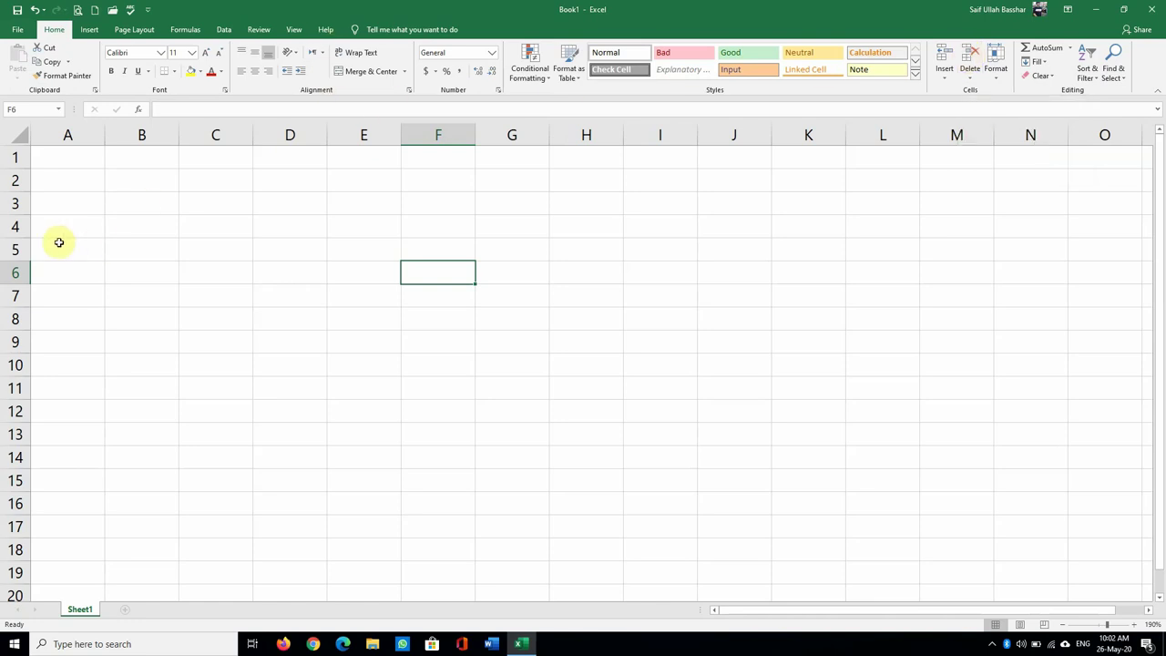
Select row 5, then select the entire column C
left_click(15, 249)
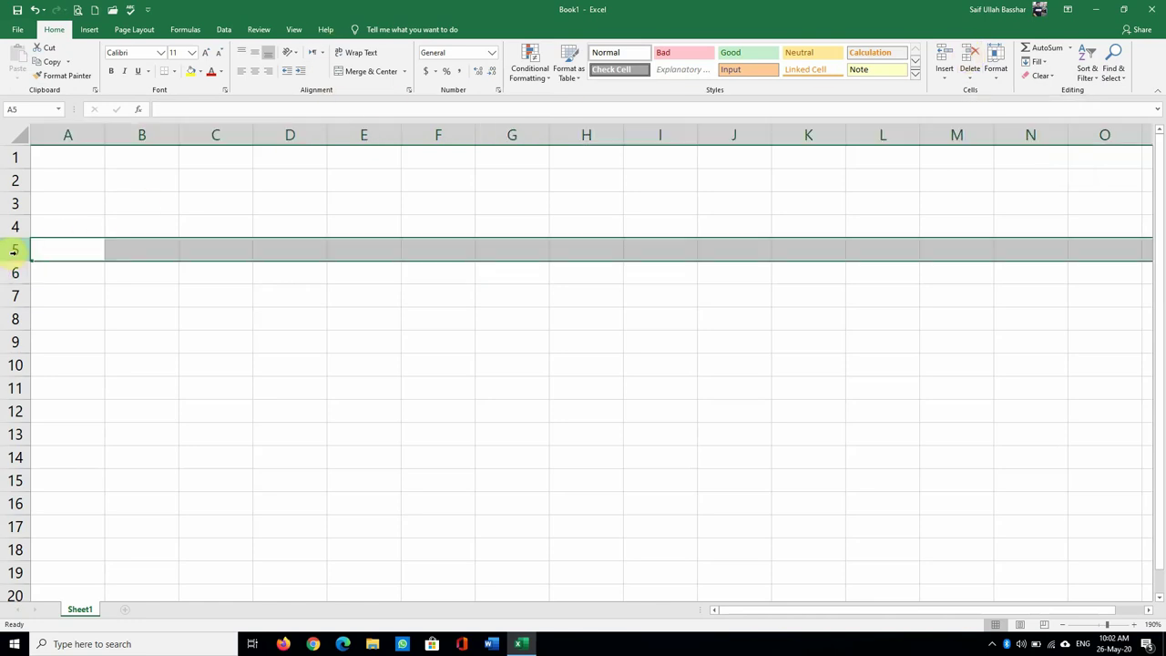
left_click(221, 132)
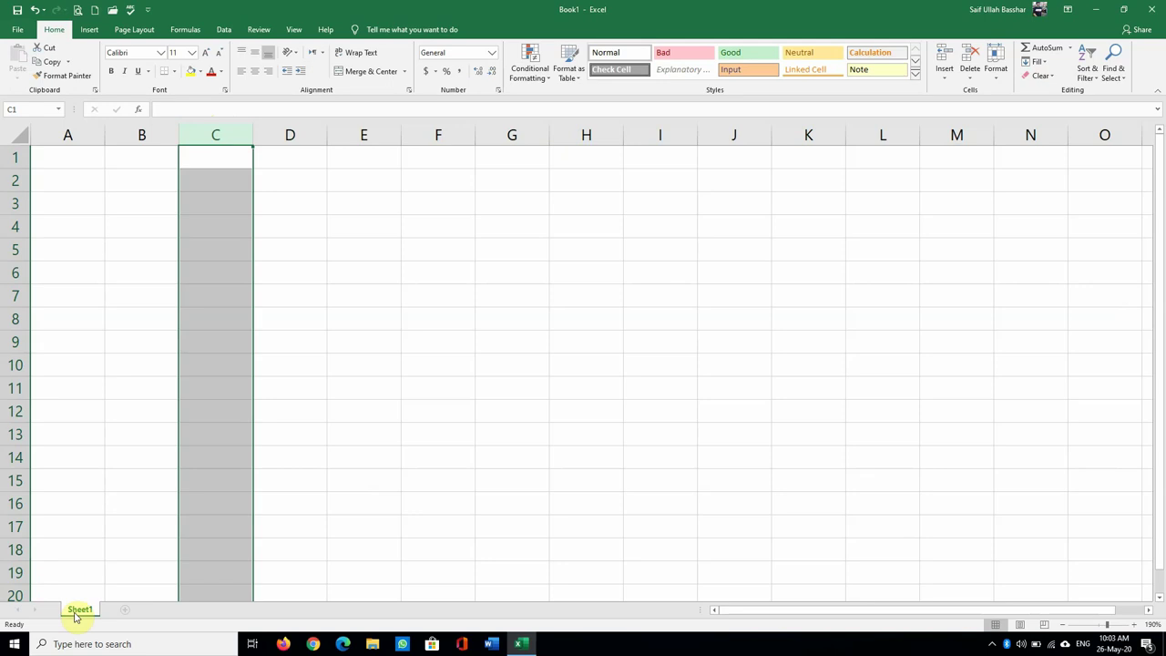
left_click(126, 609)
left_click(80, 610)
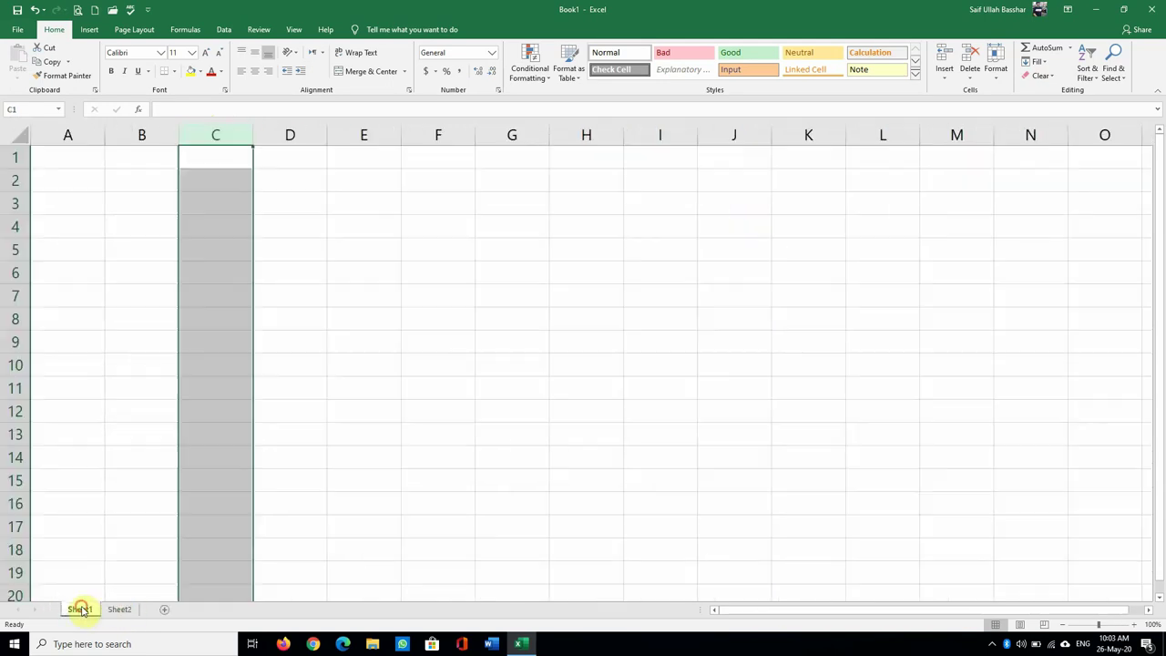
right_click(80, 609)
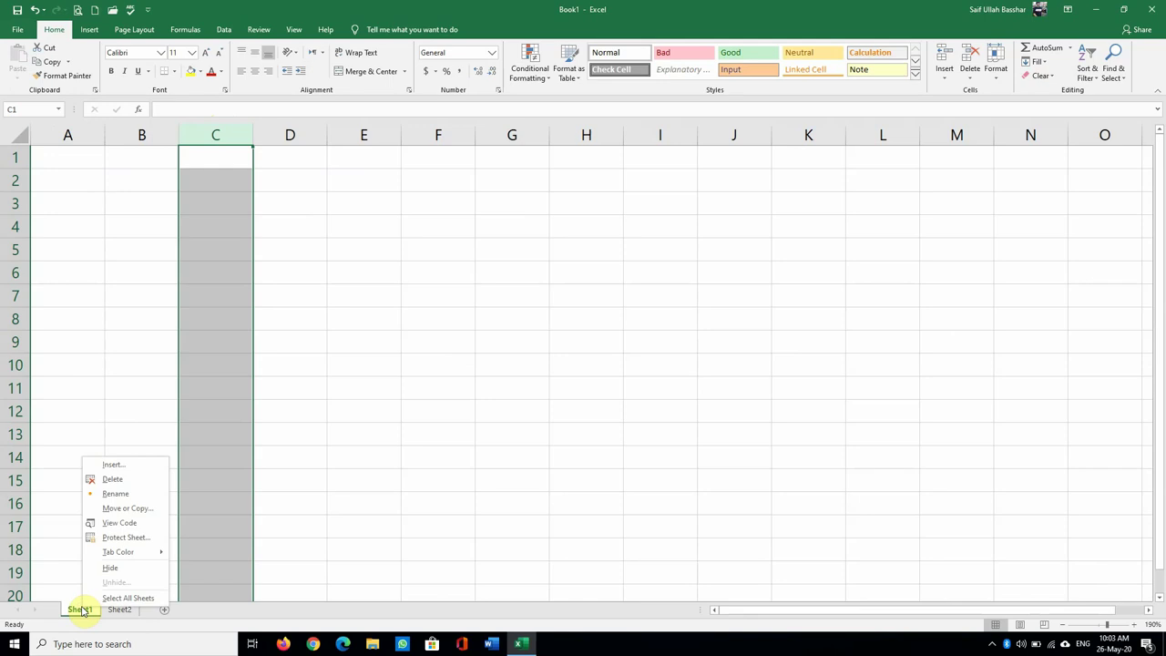
left_click(349, 523)
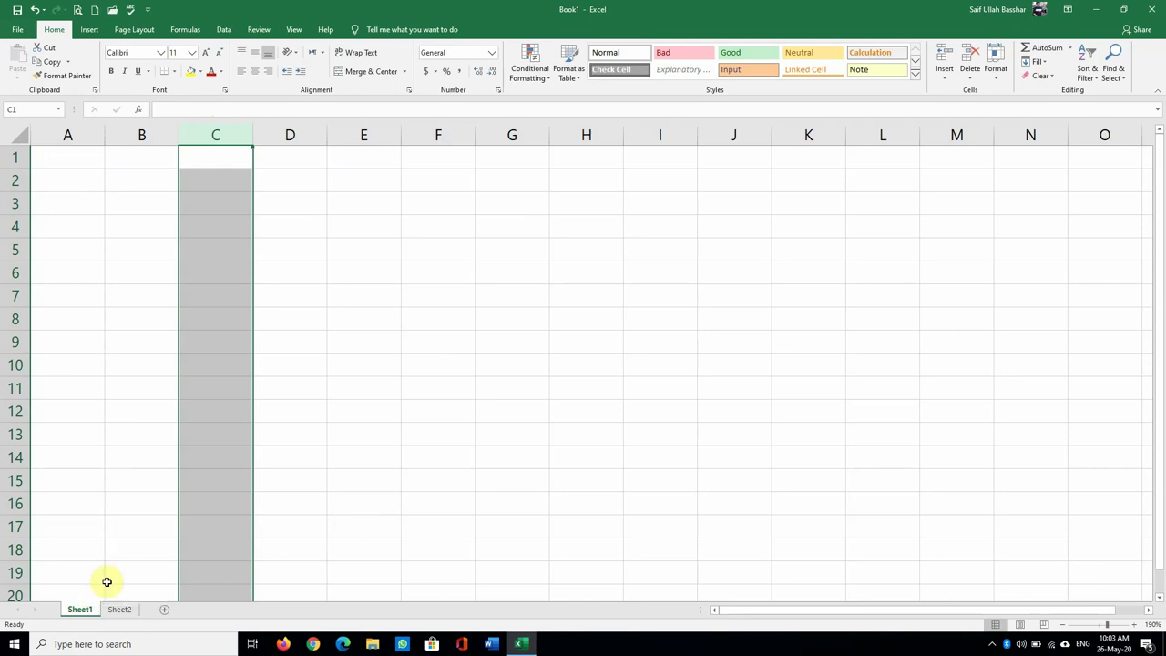
left_click(119, 609)
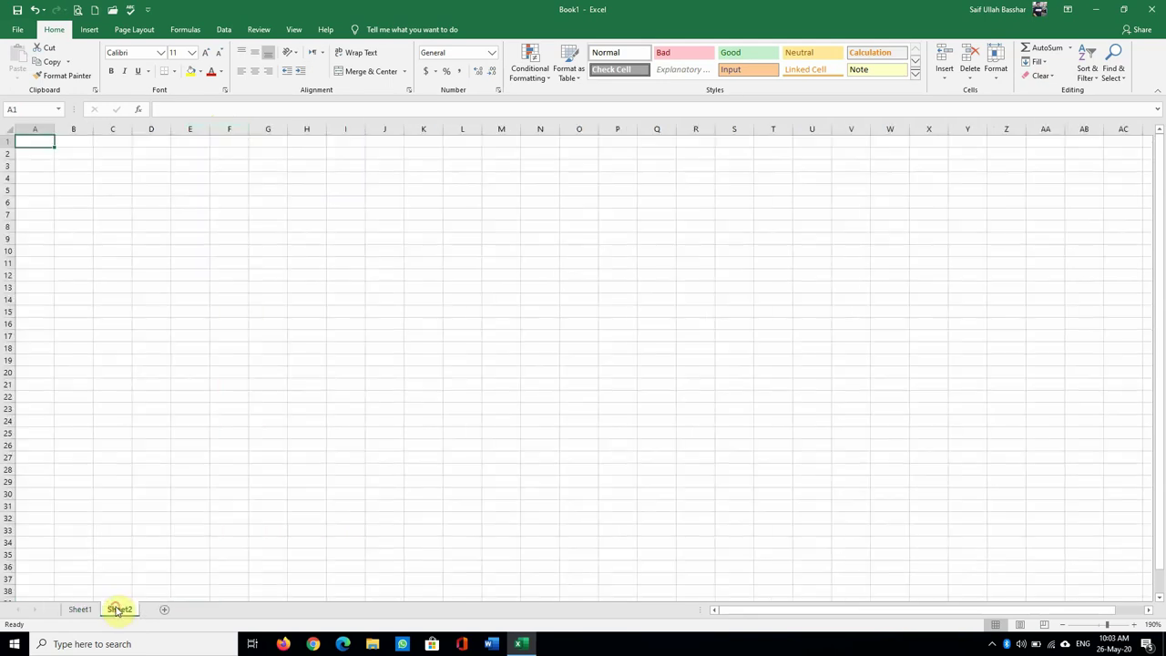
left_click(76, 609)
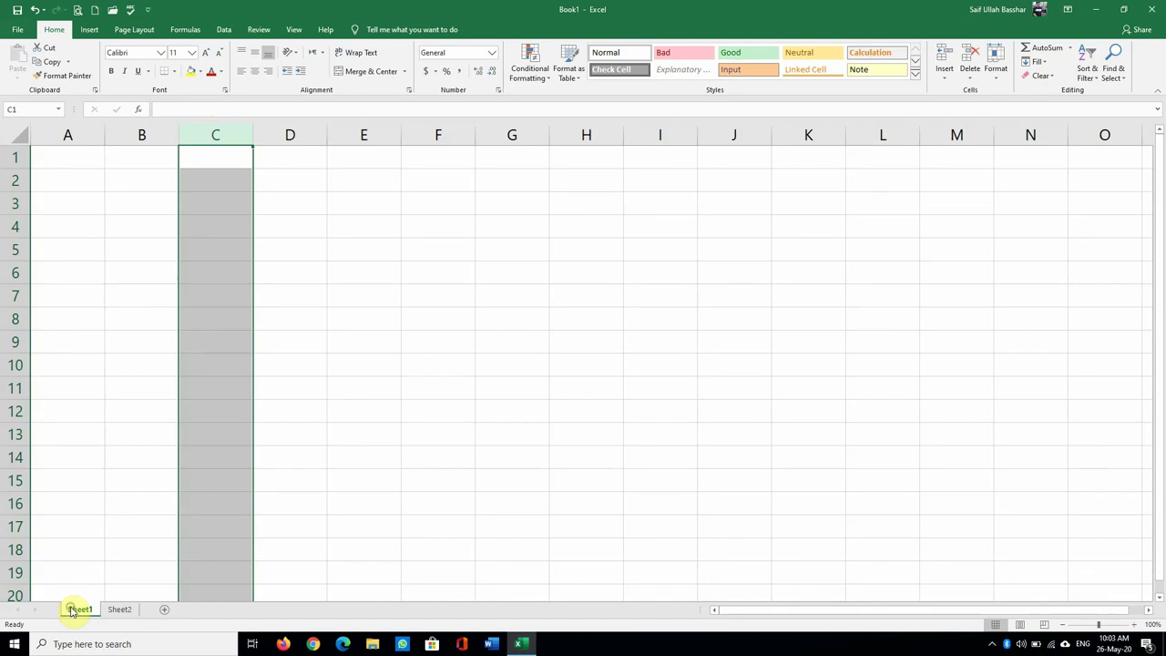
left_click(119, 609)
right_click(127, 612)
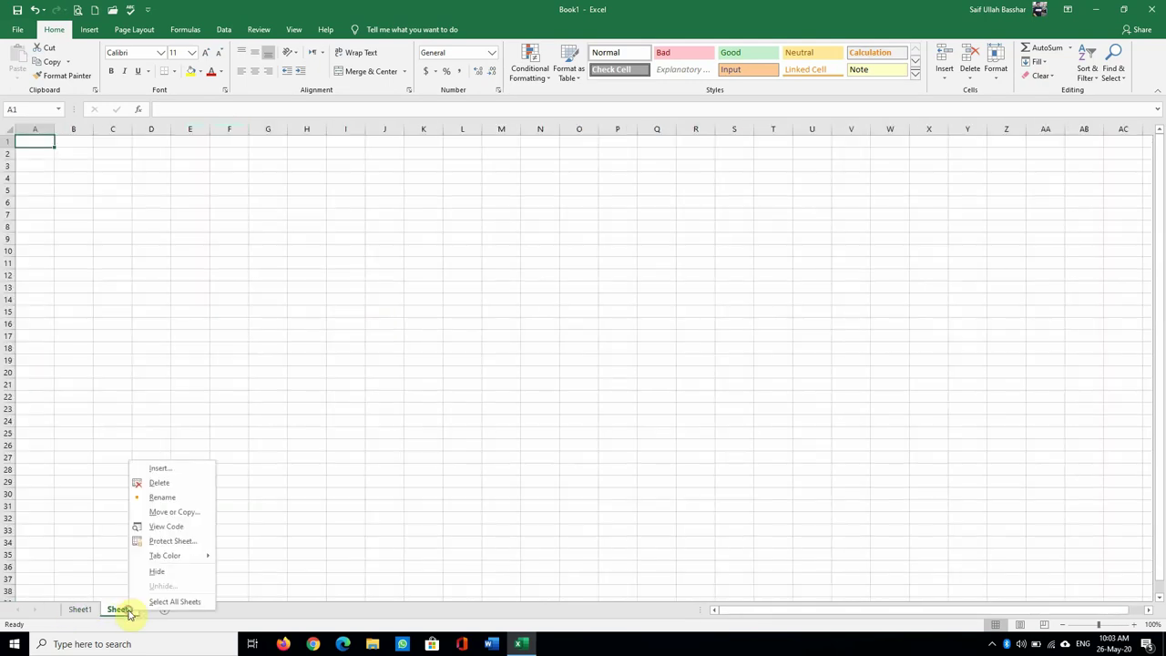
left_click(172, 484)
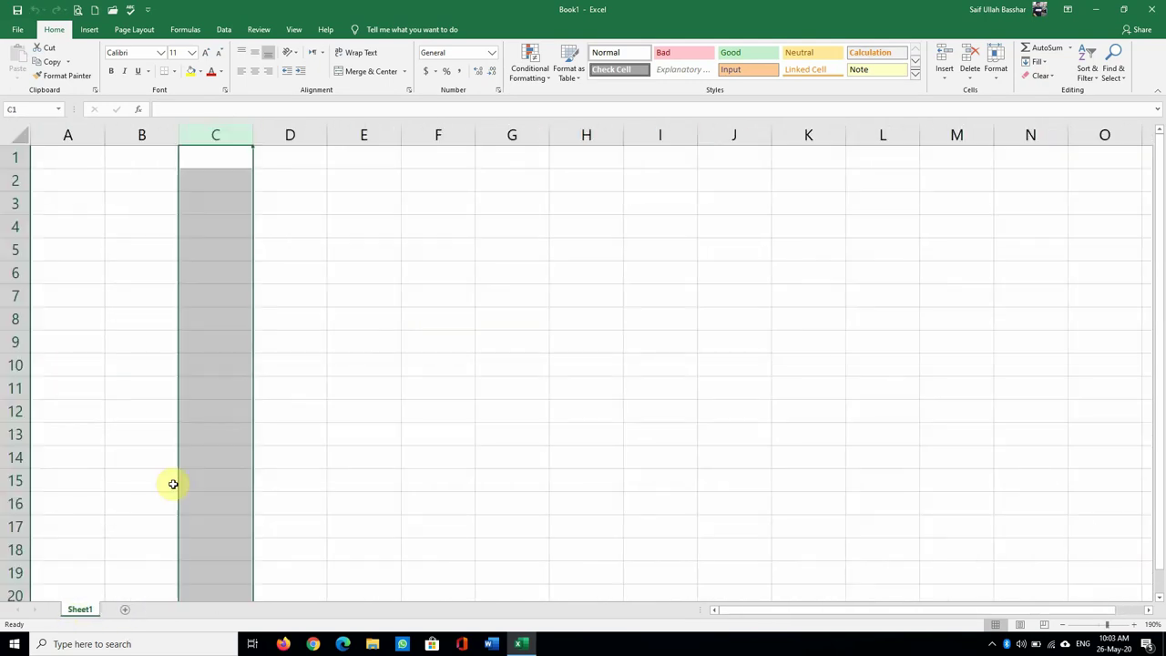
left_click(152, 478)
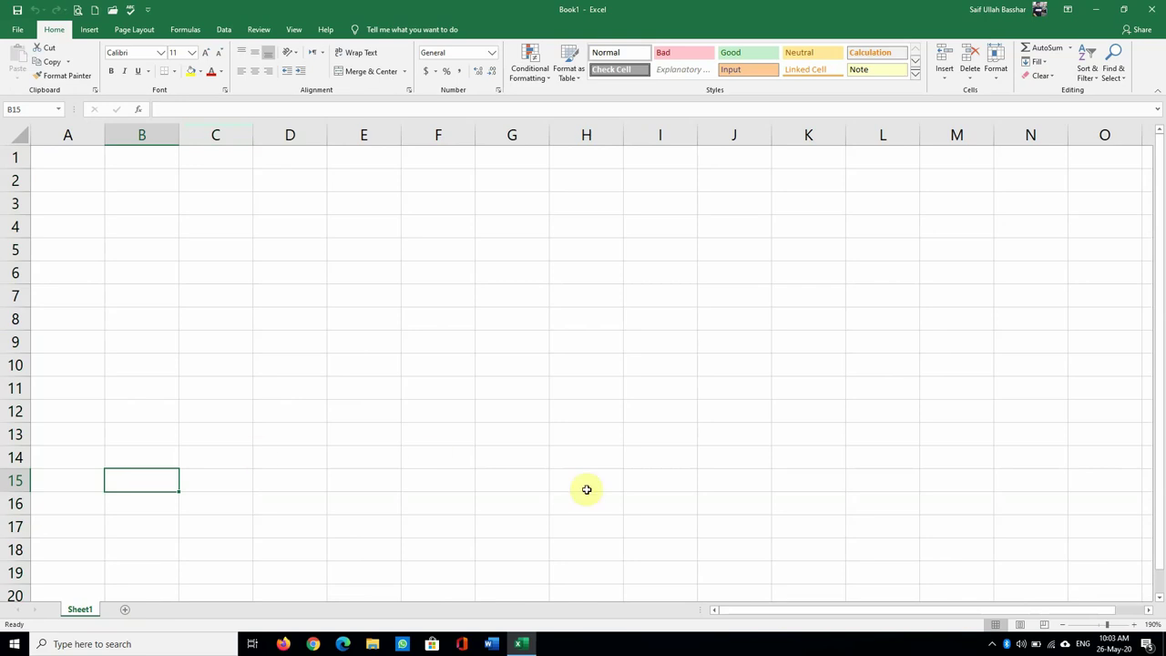
left_click_drag(835, 616, 677, 619)
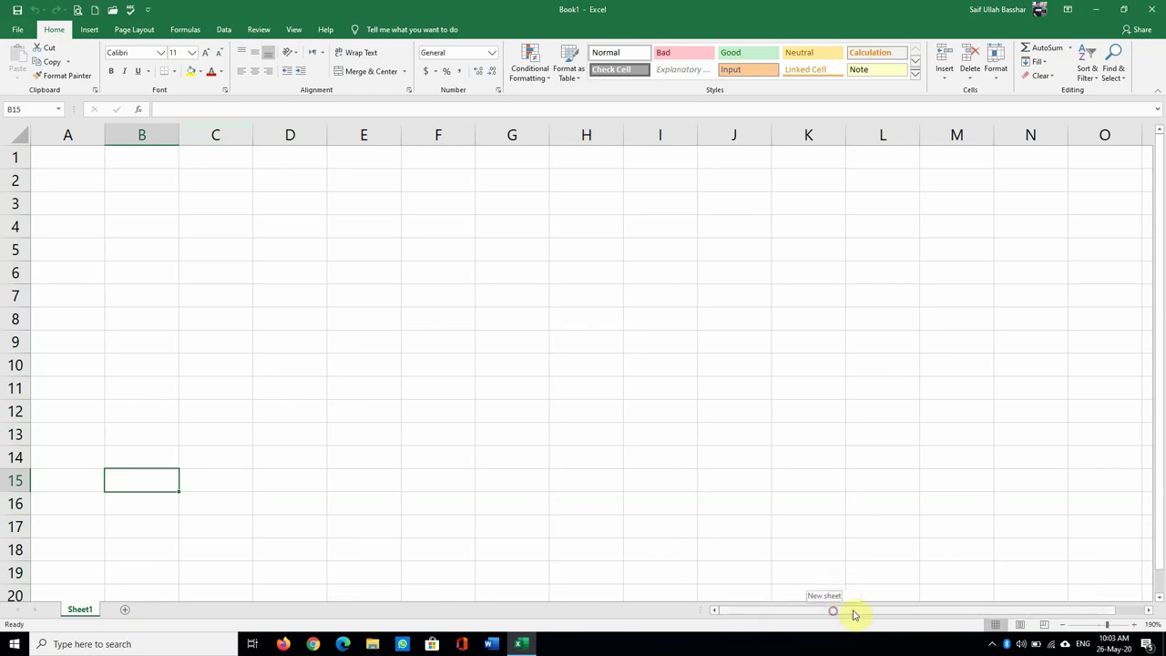
left_click_drag(1163, 286, 1159, 193)
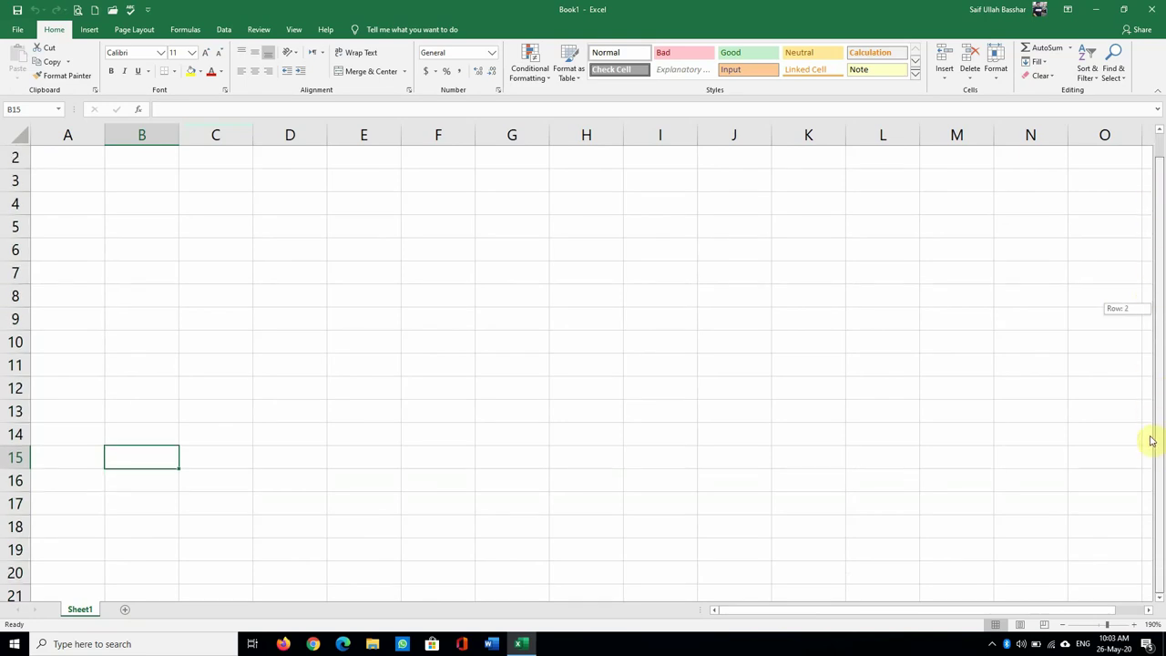
left_click_drag(1159, 194, 1142, 186)
left_click(841, 234)
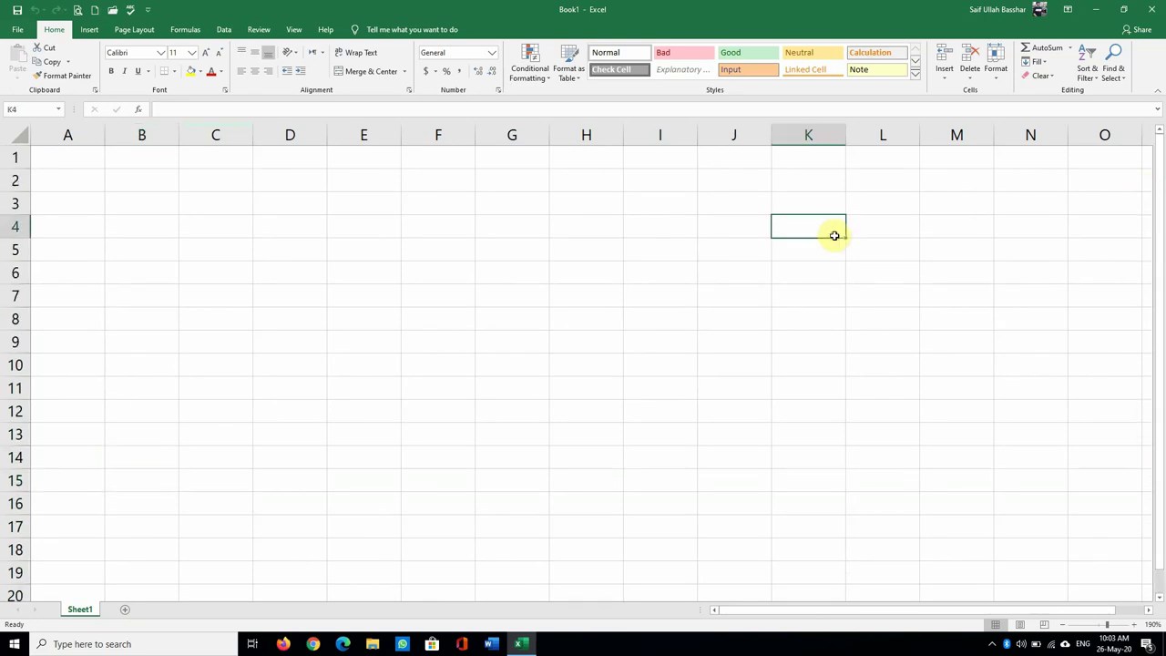
key("Down")
key("Down")
key("Down")
key("Down")
key("Down")
key("Down")
key("Down")
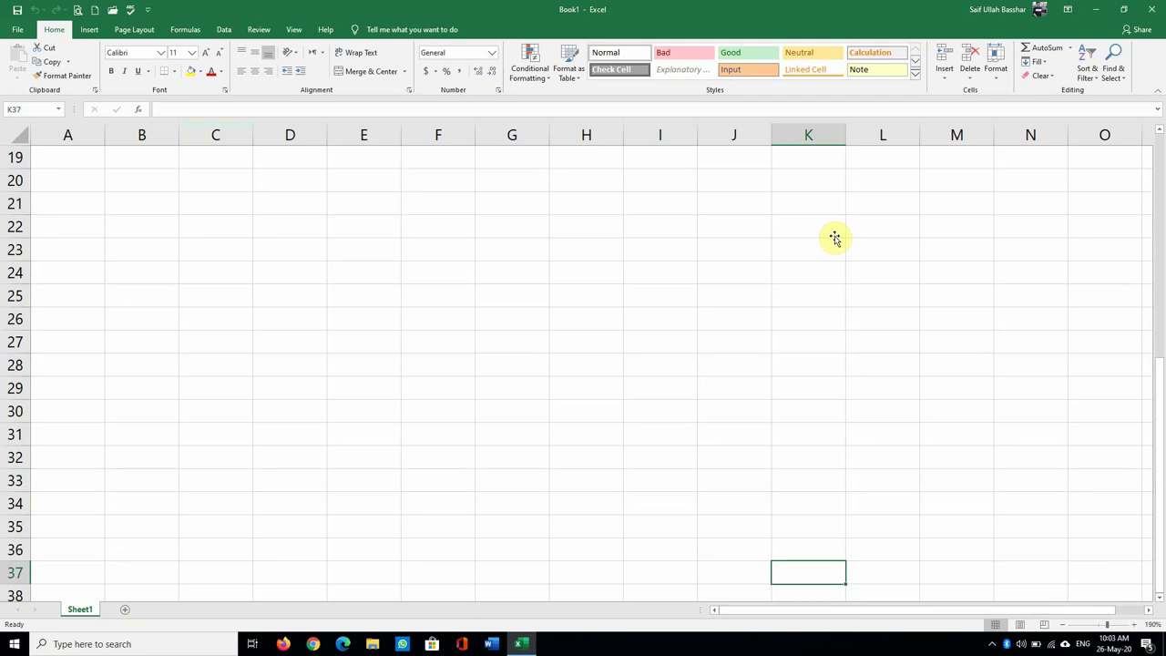
key("Down")
key("Down")
key("Down")
key("Up")
key("Up")
key("Up")
key("Up")
key("Up")
key("Up")
key("Up")
key("Up")
key("Up")
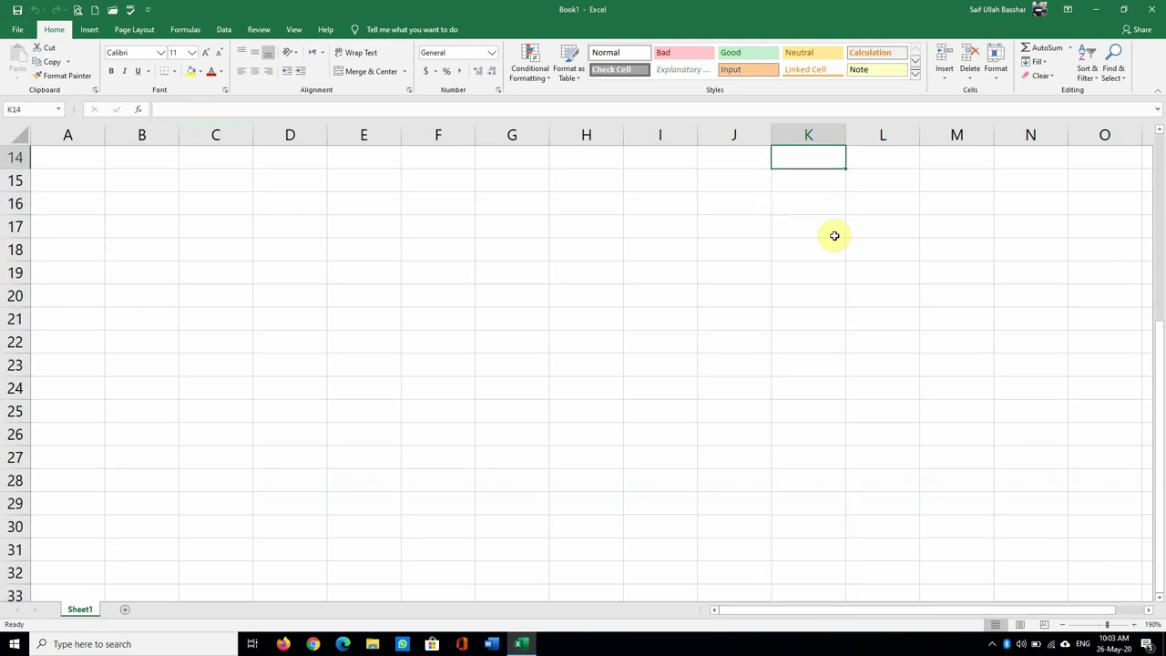
key("Up")
key("Up")
key("Up")
key("Down")
key("Down")
key("Left")
key("Left")
key("Left")
key("Left")
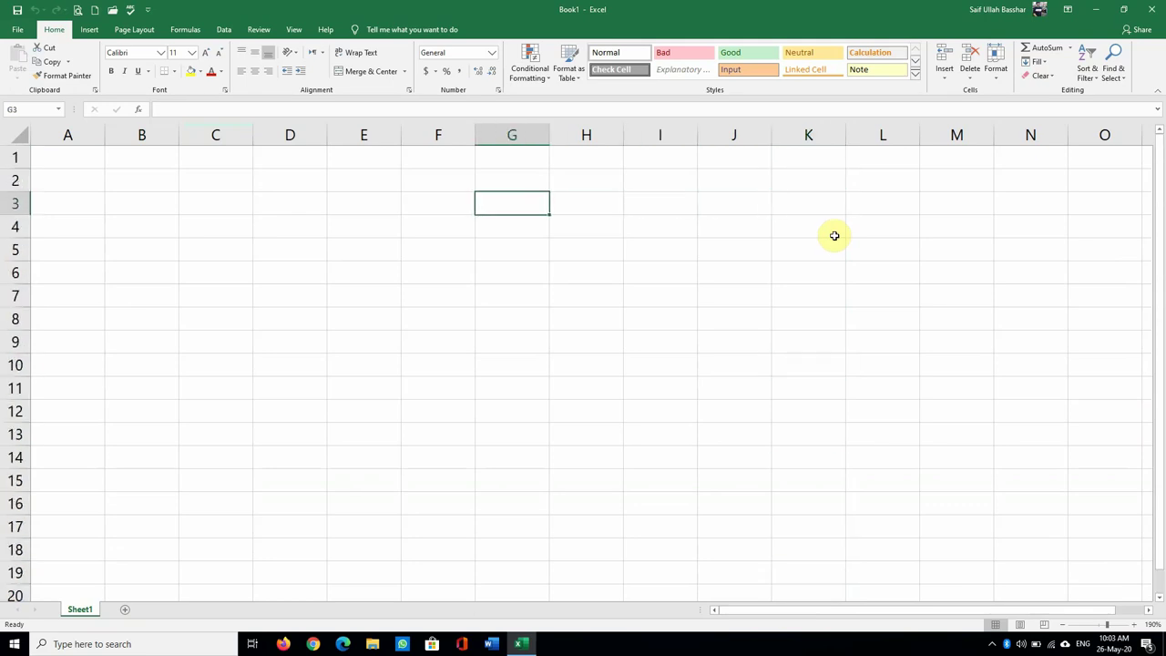
key("Left")
key("Left")
key("Left")
key("Left")
key("Right")
key("Right")
key("Right")
key("Right")
key("Right")
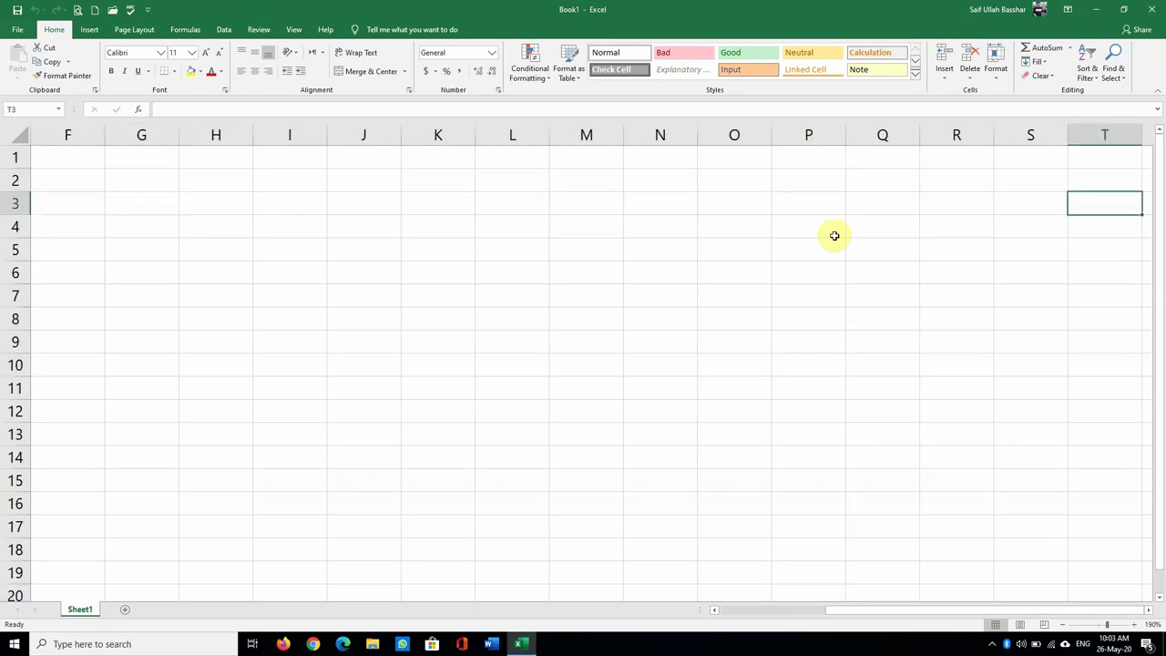
key("Right")
key("Right")
key("Right")
key("Left")
key("Left")
key("Left")
key("Left")
key("Left")
key("Left")
key("Left")
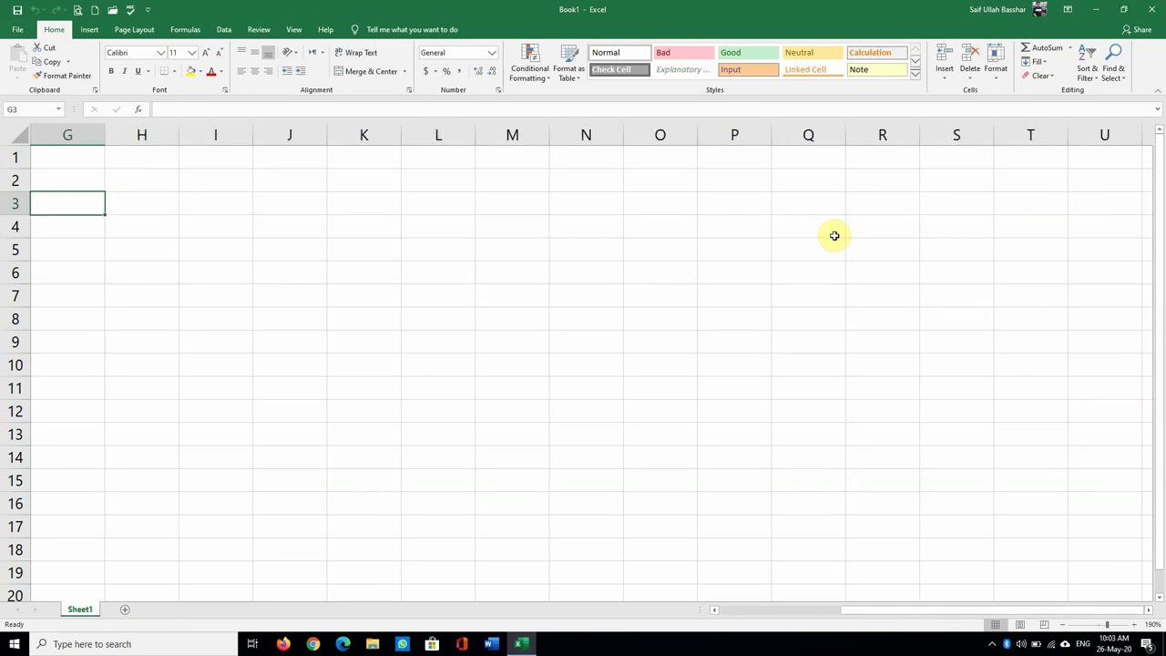
key("Left")
key("Left")
key("Left")
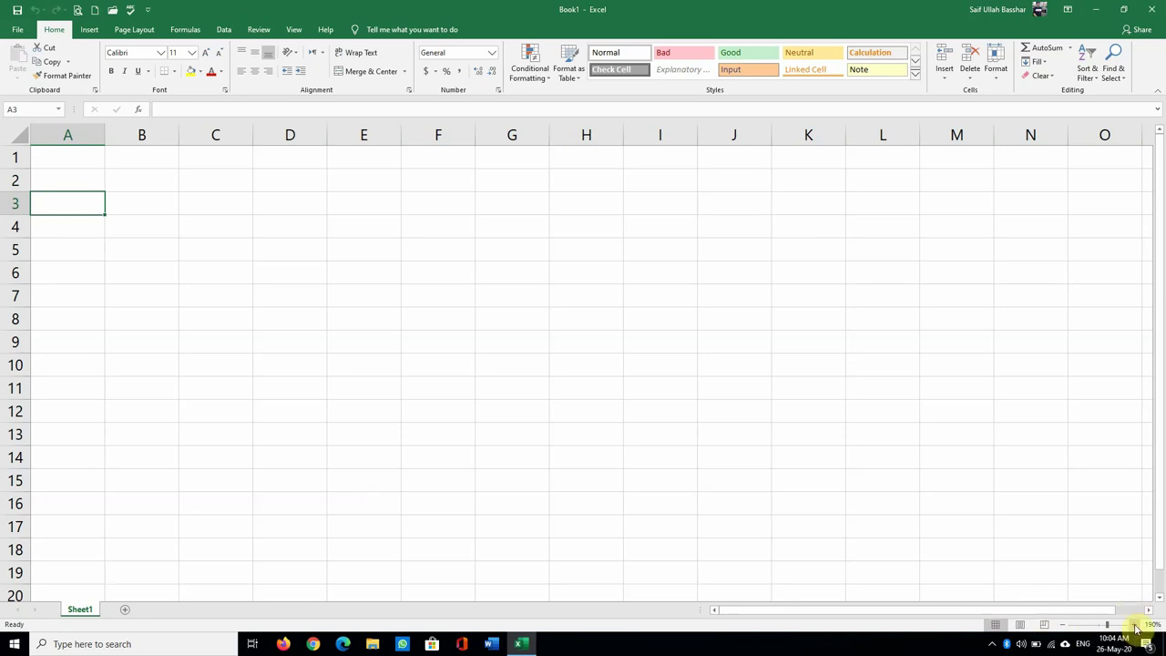
Step the zoom in and out from 190%, settling at 130%
left_click(1135, 624)
left_click(1135, 625)
left_click(1062, 624)
left_click(1062, 624)
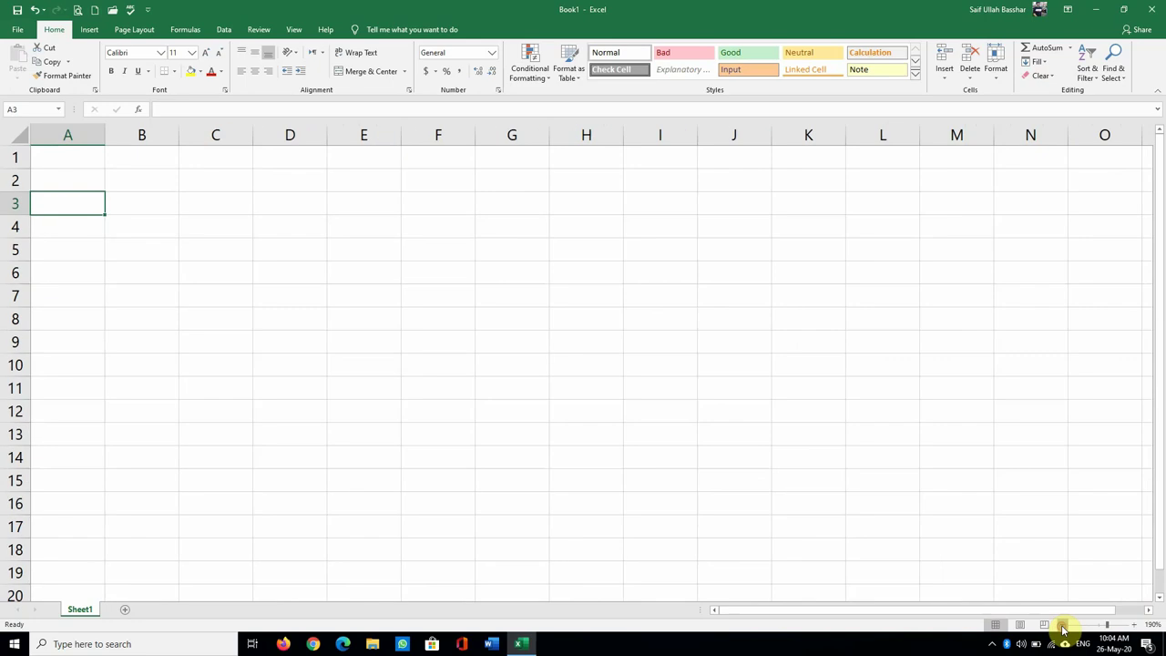
left_click(1062, 625)
left_click(1062, 625)
left_click(1134, 625)
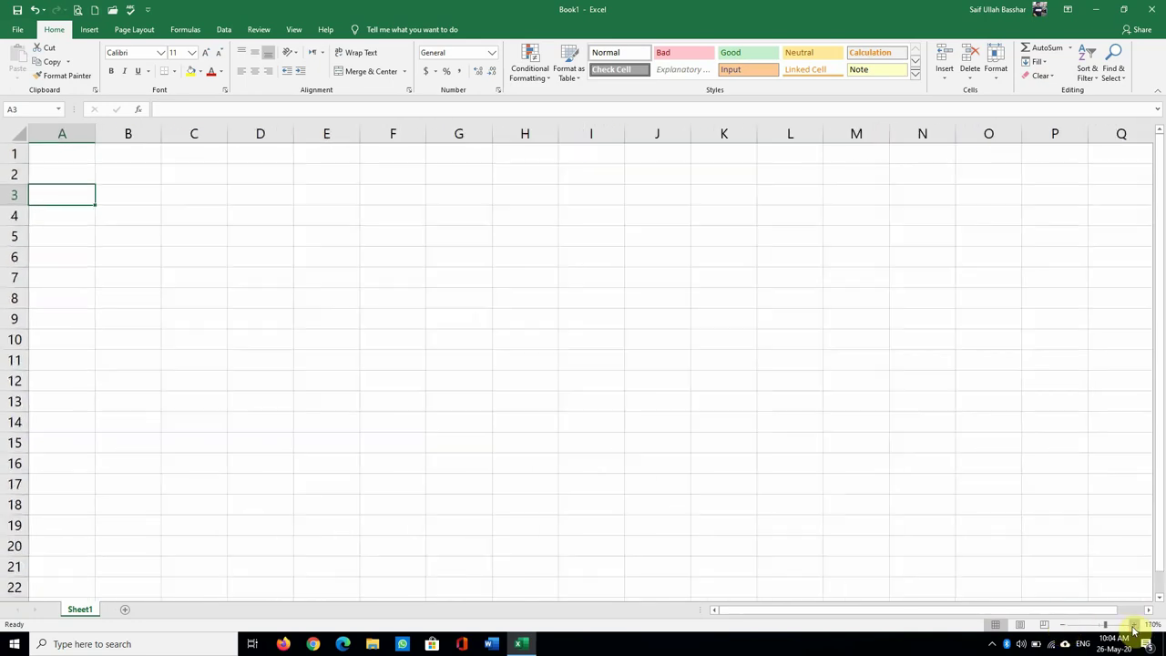
left_click(1134, 625)
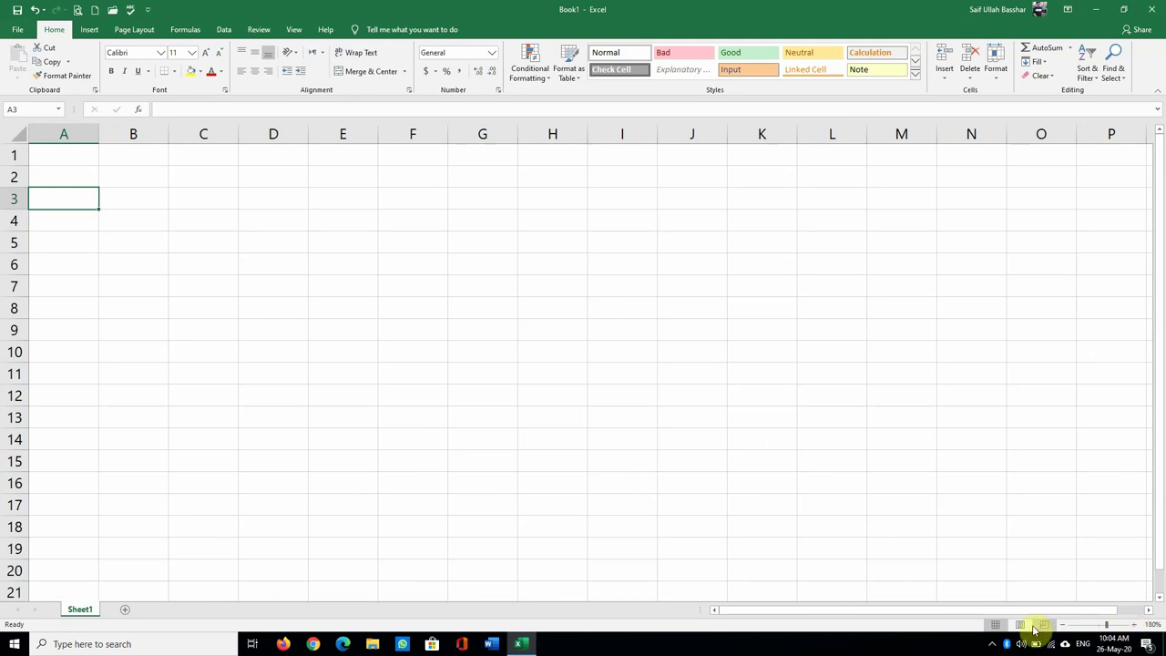
left_click(1062, 624)
left_click(1062, 625)
left_click(1062, 625)
left_click(1061, 624)
left_click(1062, 624)
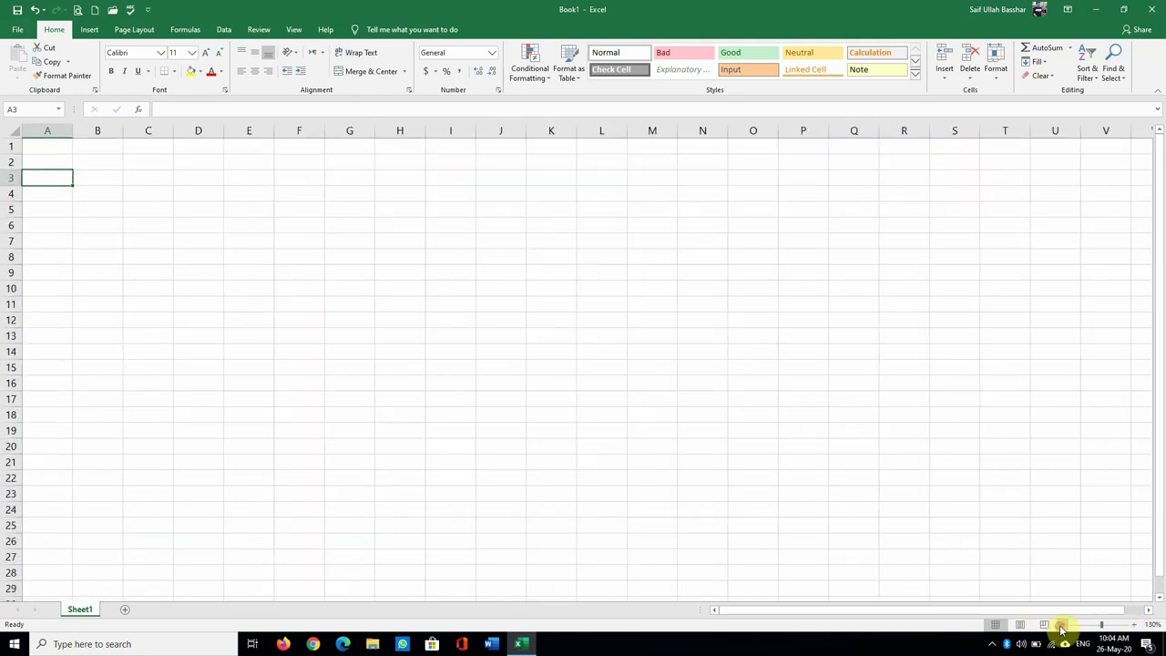
left_click(1062, 624)
left_click(1062, 624)
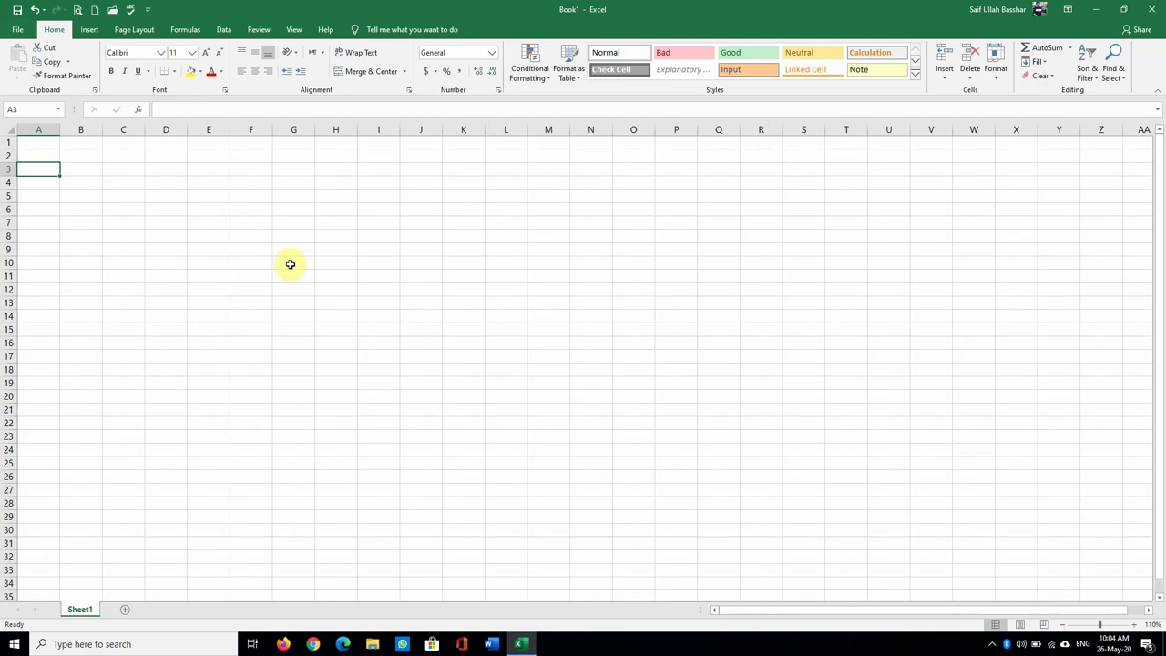
left_click(1135, 625)
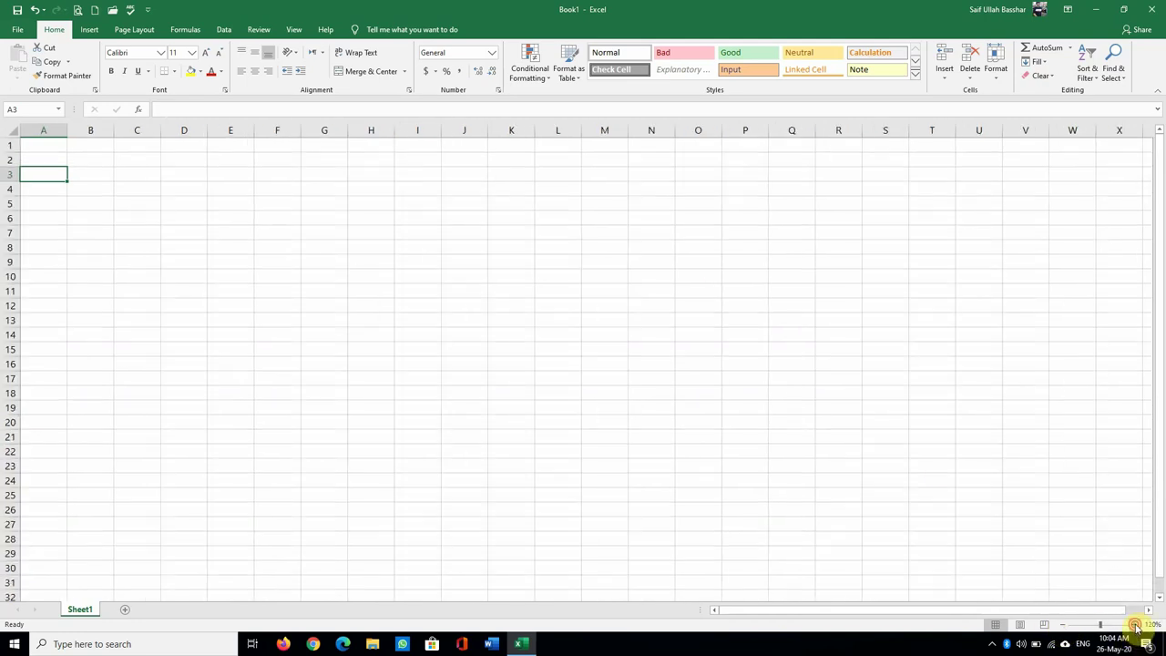
left_click(1134, 625)
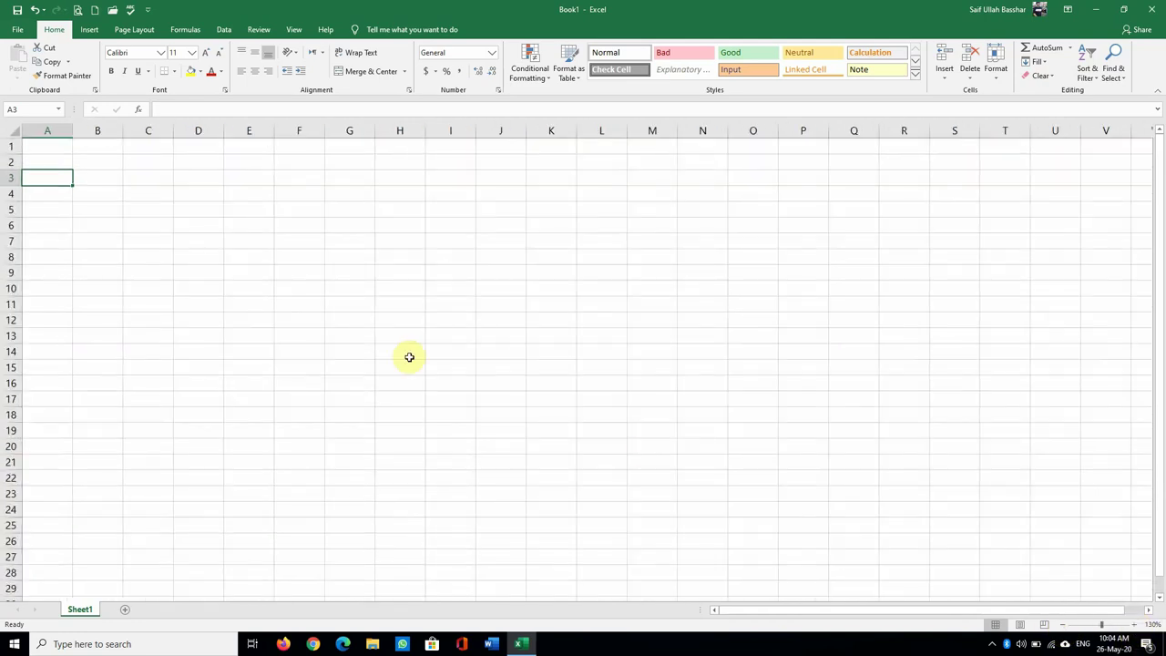
Enter the heading 'Emloyee Code' in cell A3
type("e")
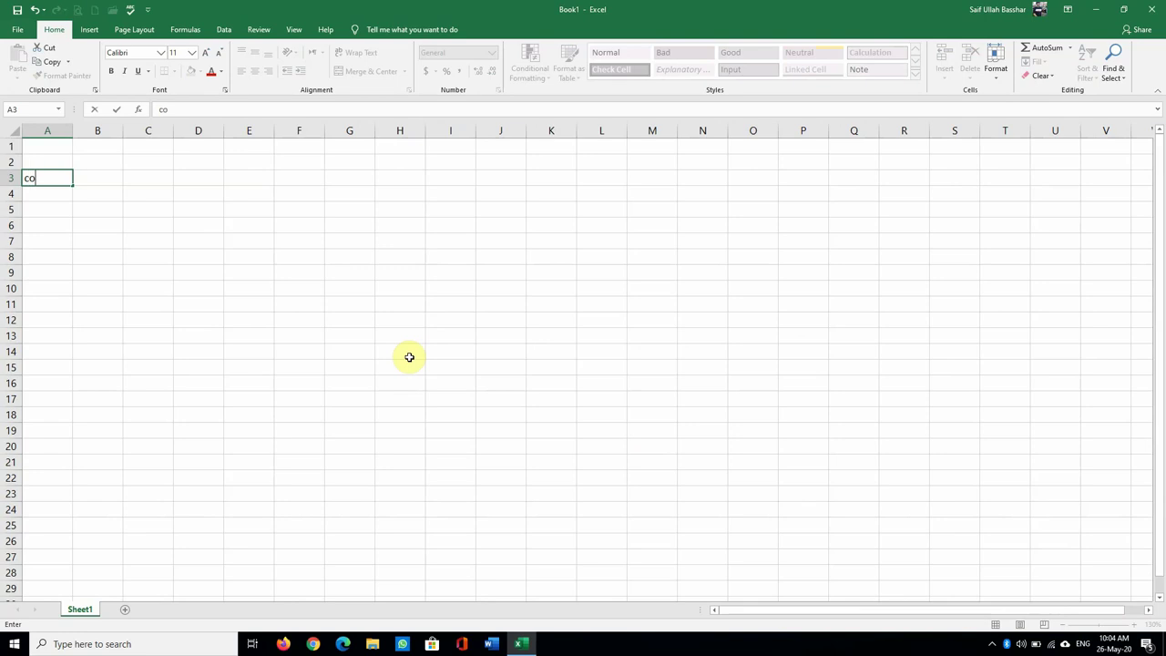
key("BackSpace")
type("Emloy")
type("ee Code")
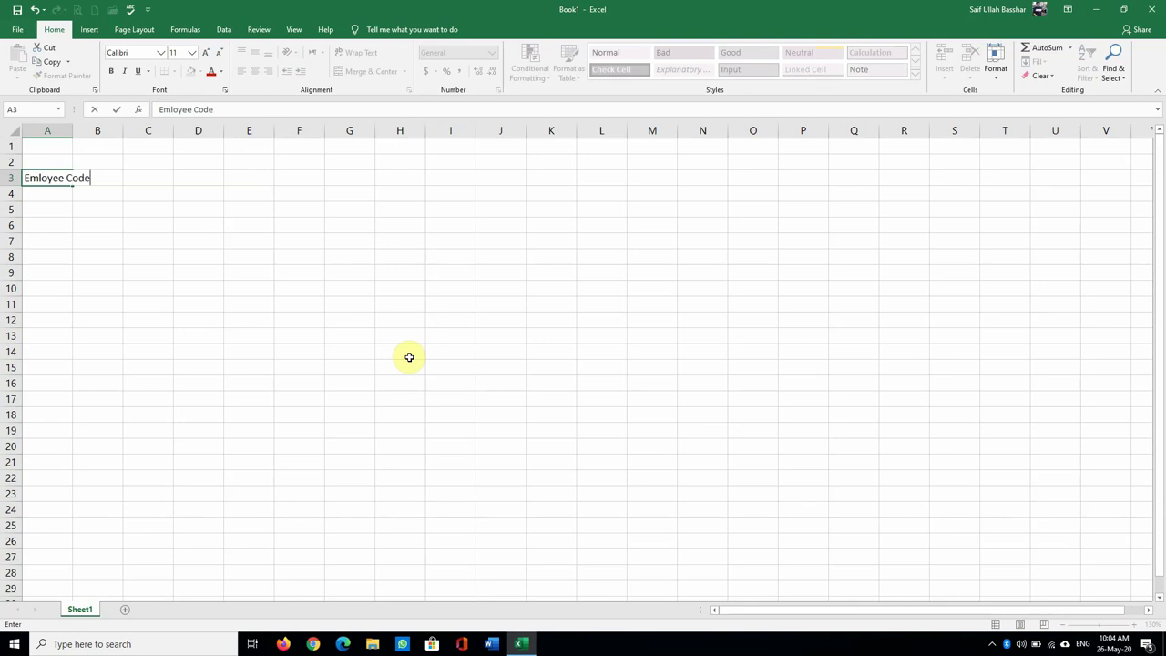
key("Tab")
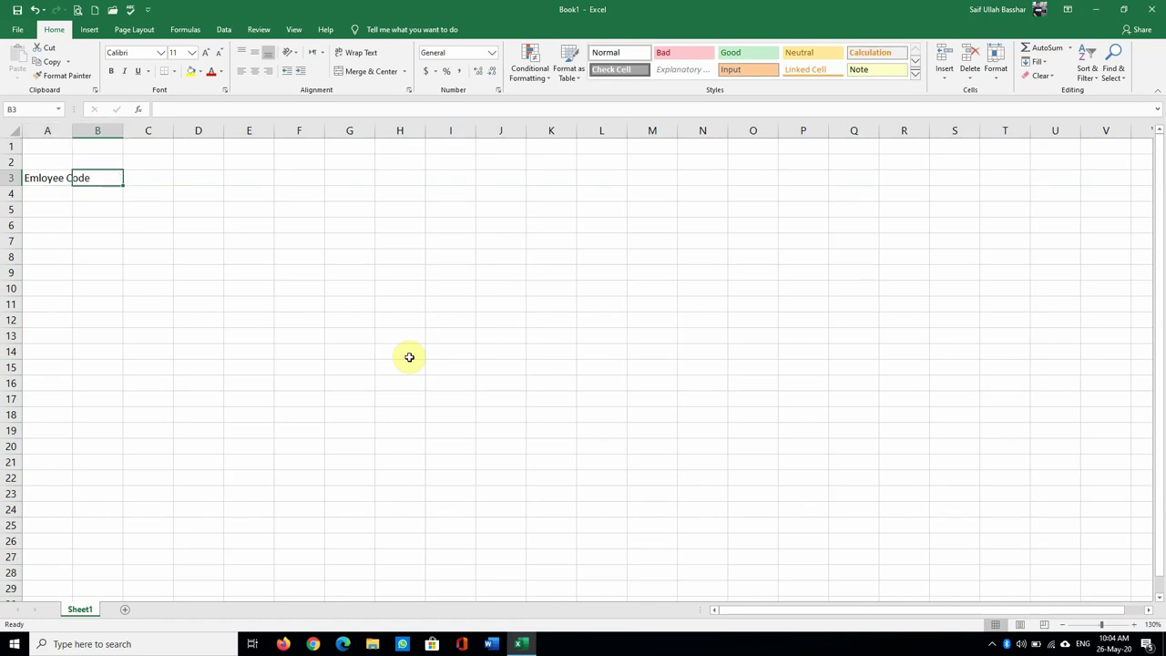
Move around row 3 back to A4, then minimize Excel and open Key Board.jpg
key("Left")
key("Down")
key("Right")
key("Up")
key("Left")
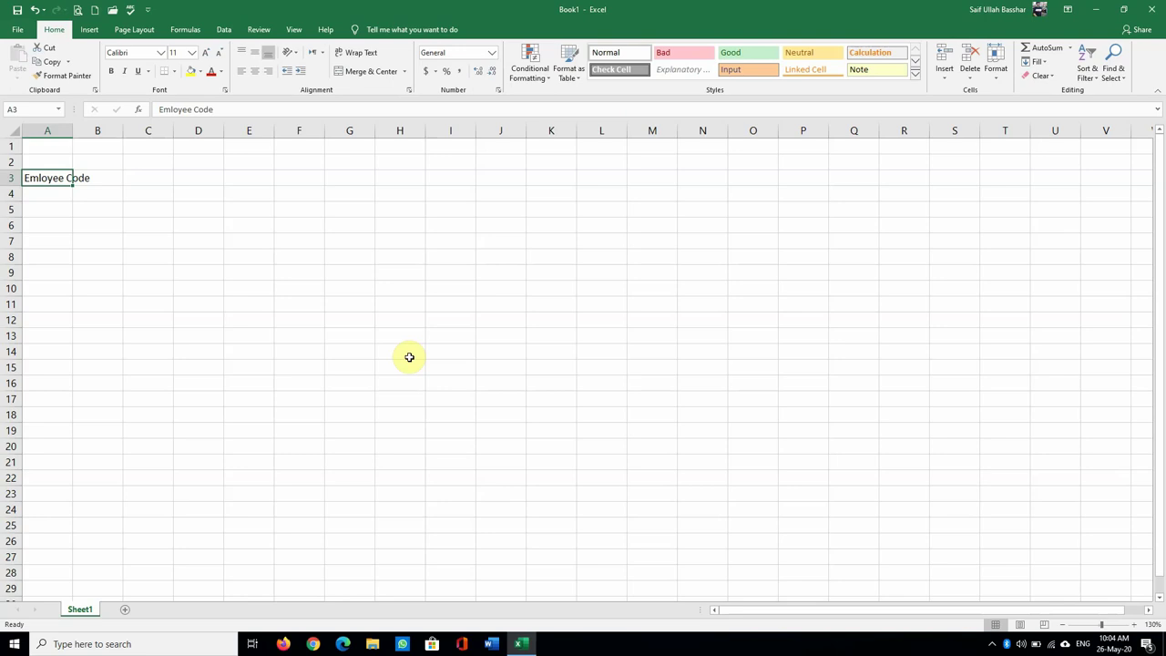
key("Right")
key("Right")
key("Right")
key("Right")
key("Right")
key("Right")
key("Right")
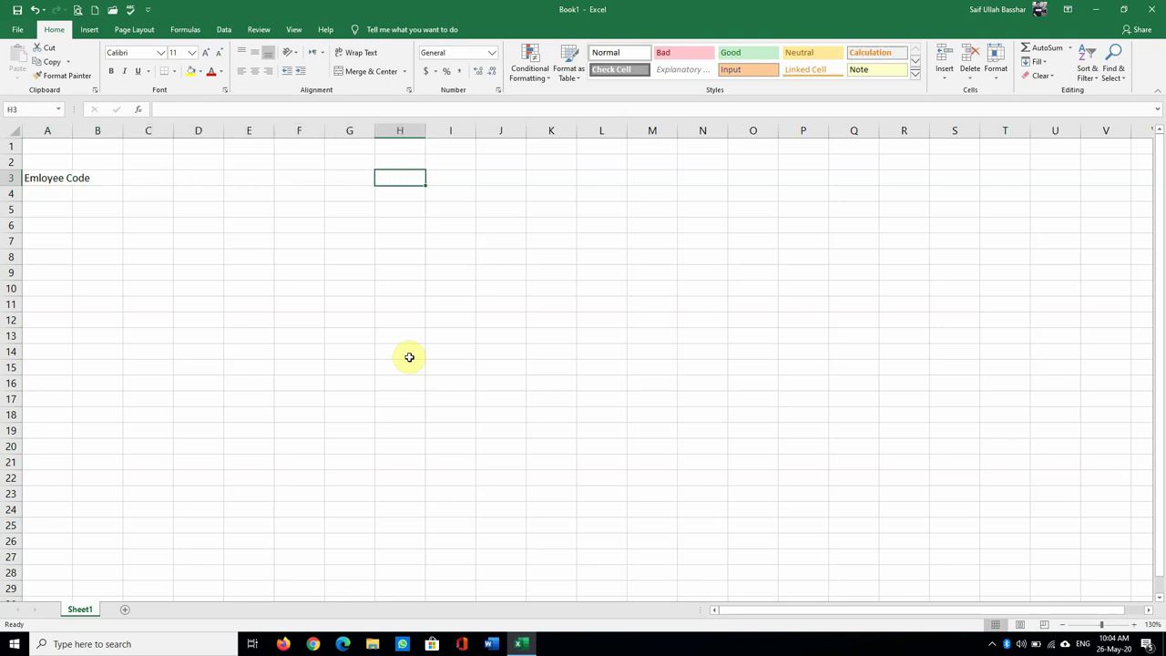
key("Right")
key("Right")
key("Right")
key("Right")
key("Right")
key("Right")
key("Right")
key("Right")
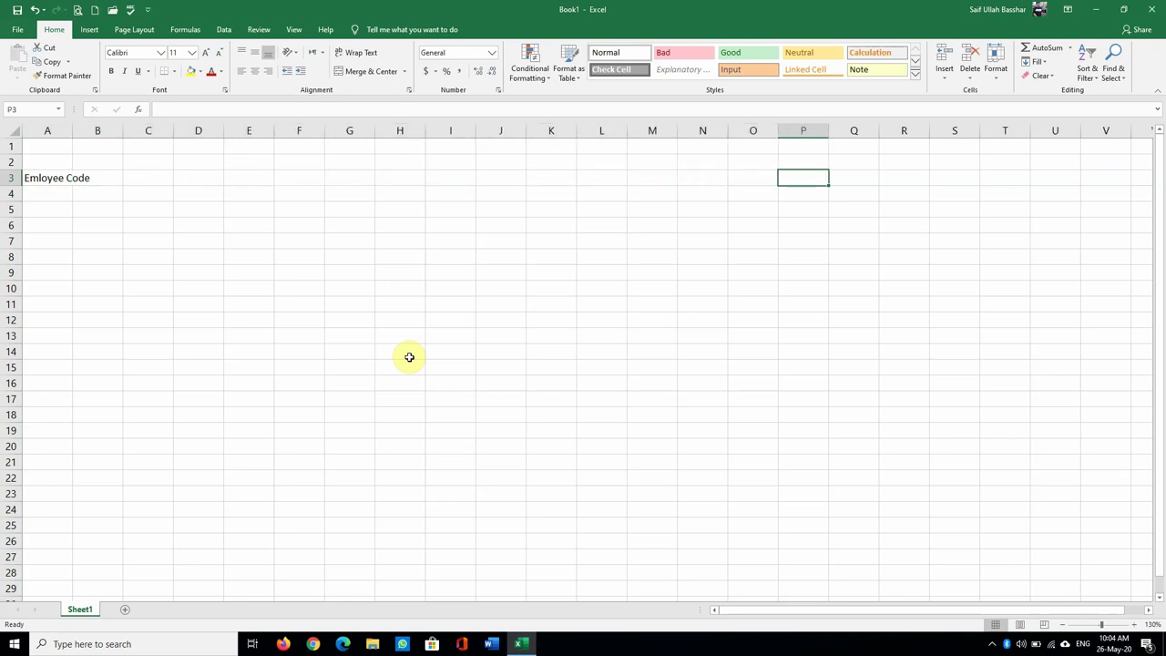
key("Return")
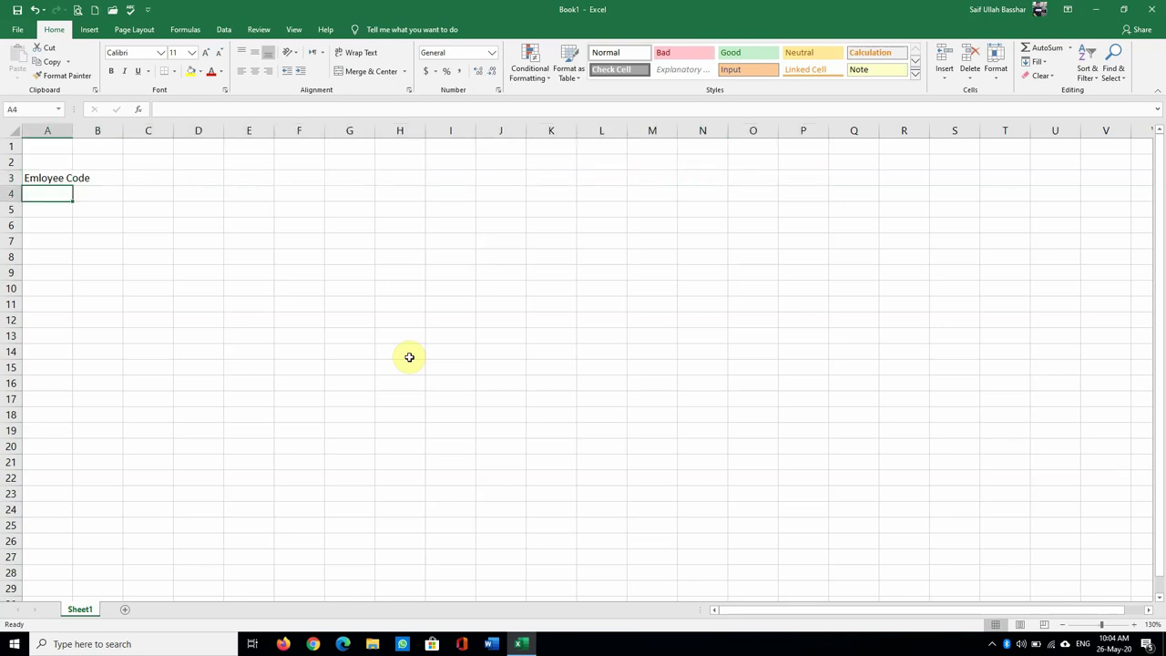
key("Up")
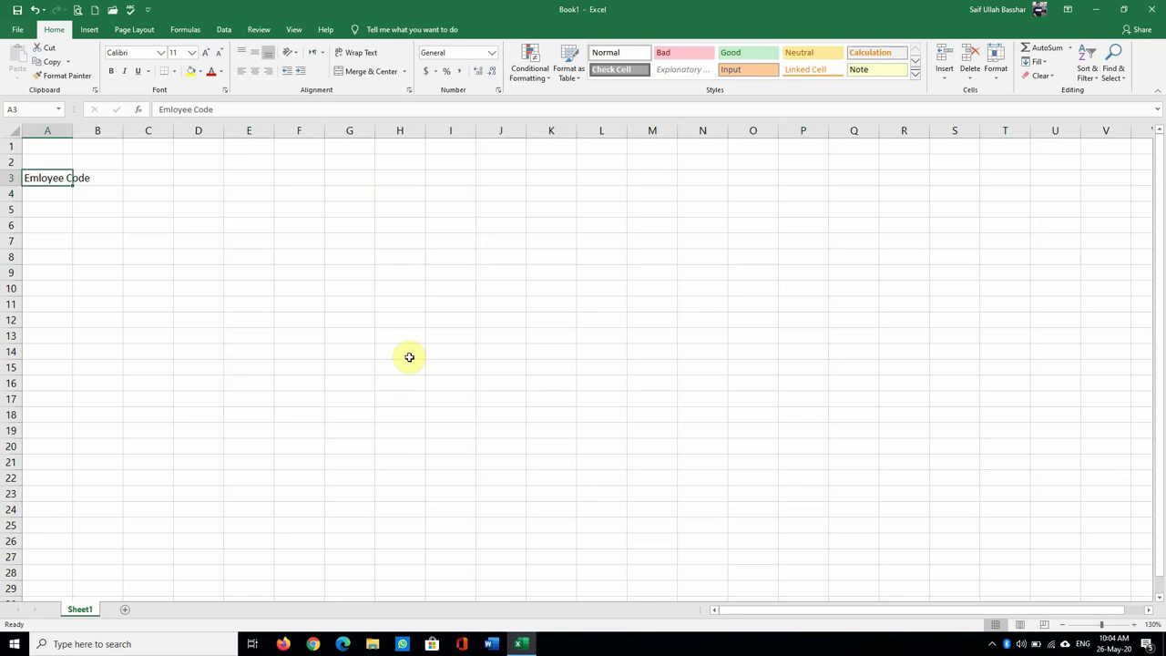
key("Right")
key("Right")
key("Right")
key("Right")
key("Right")
key("Right")
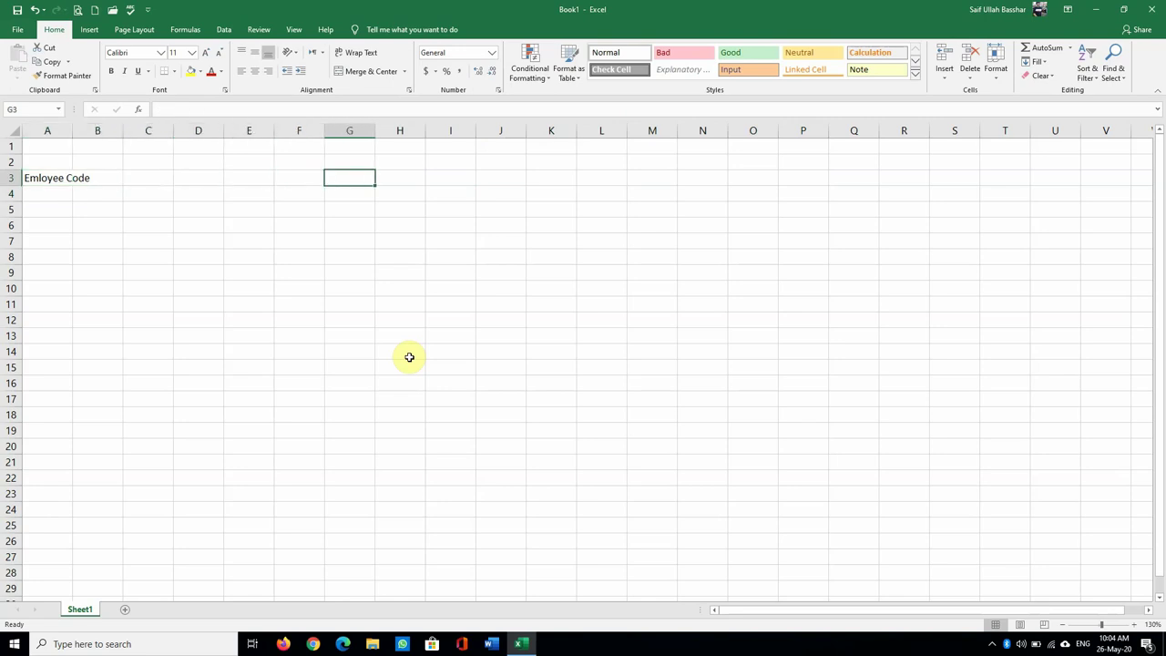
key("Right")
key("Right")
key("Right")
key("Right")
key("Right")
key("Right")
key("Right")
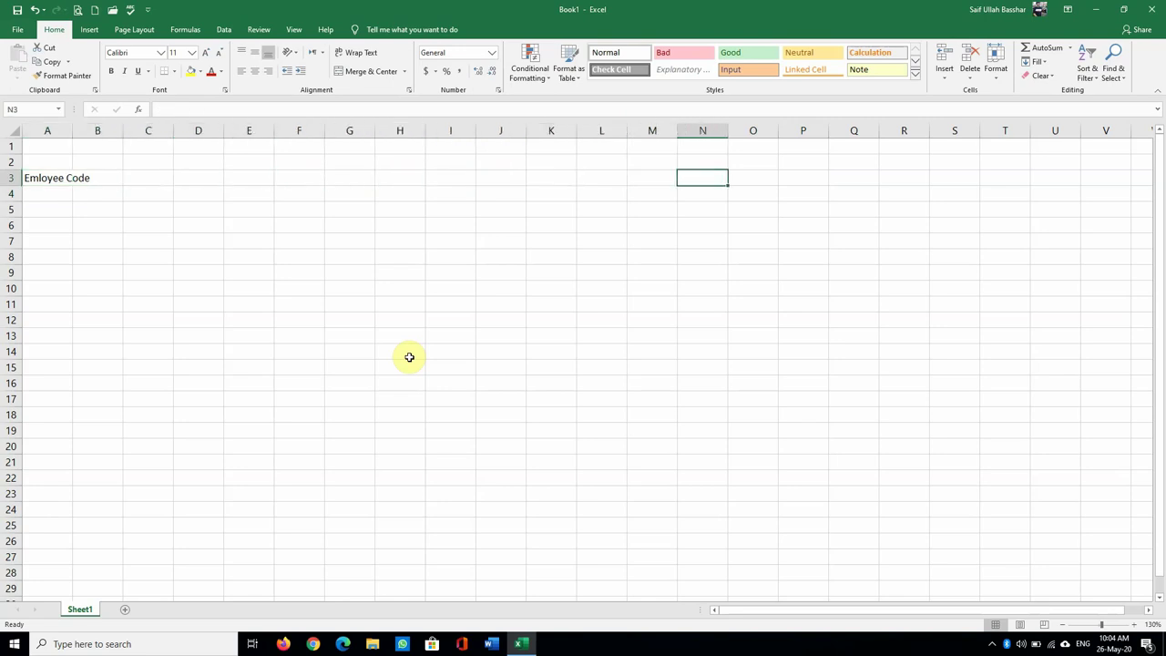
key("Down")
key("Home")
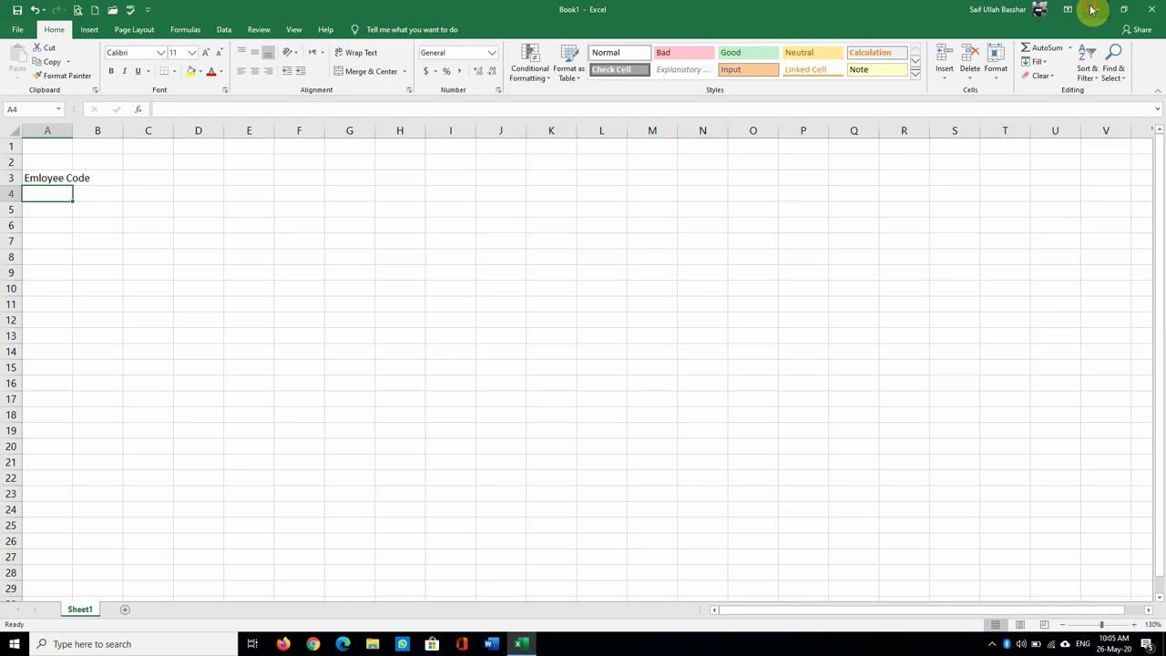
left_click(1092, 10)
double_click(18, 435)
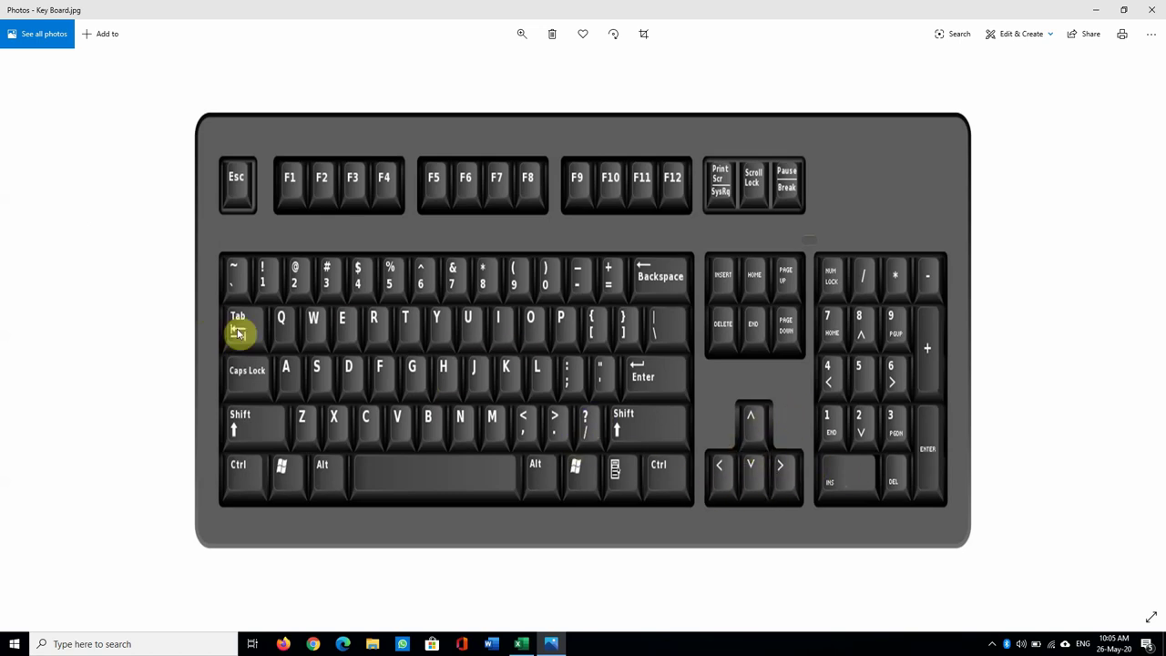
Minimize Key Board.jpg, open the computer mouse picture in Photos, then minimize it
left_click(1096, 10)
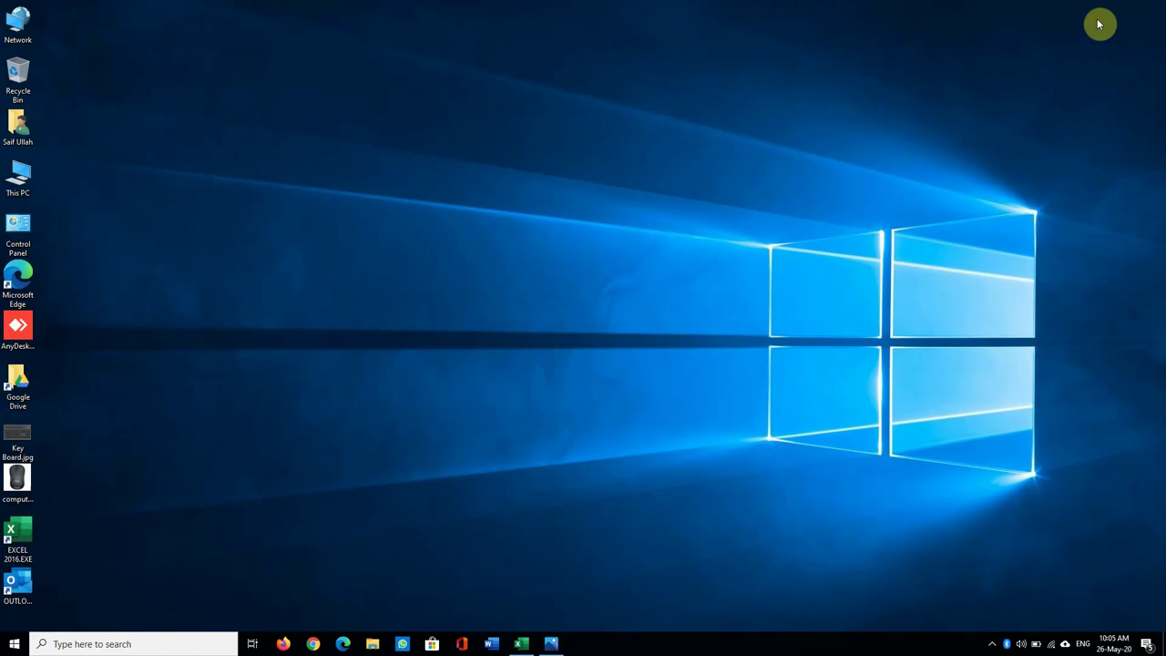
double_click(17, 476)
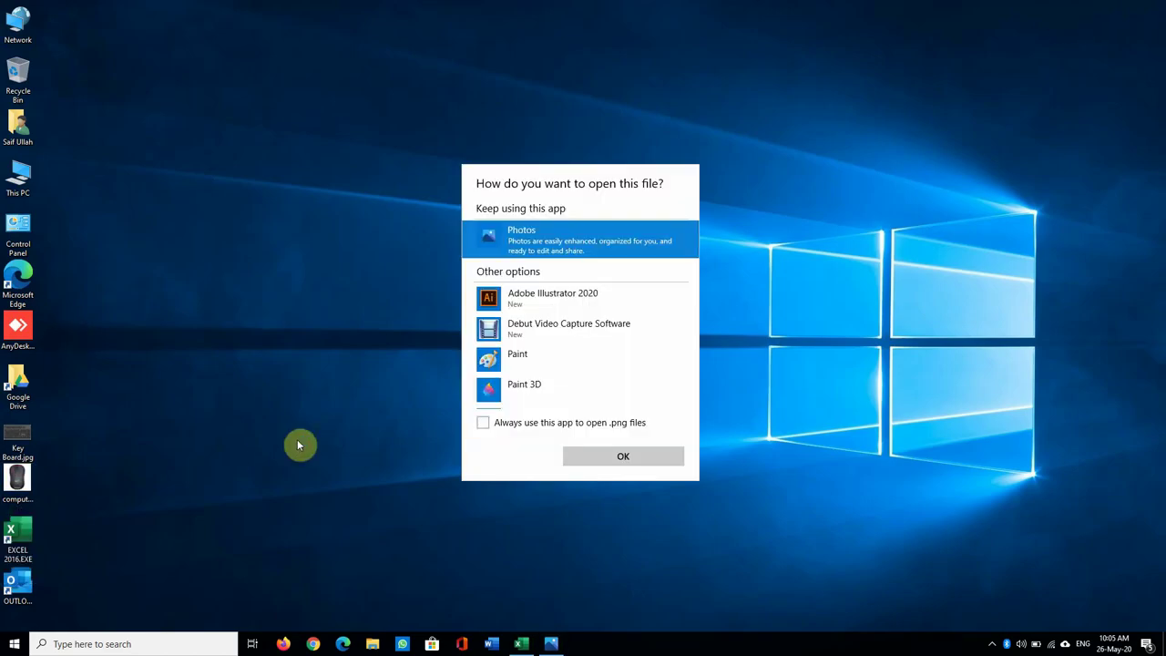
left_click_drag(520, 425, 627, 464)
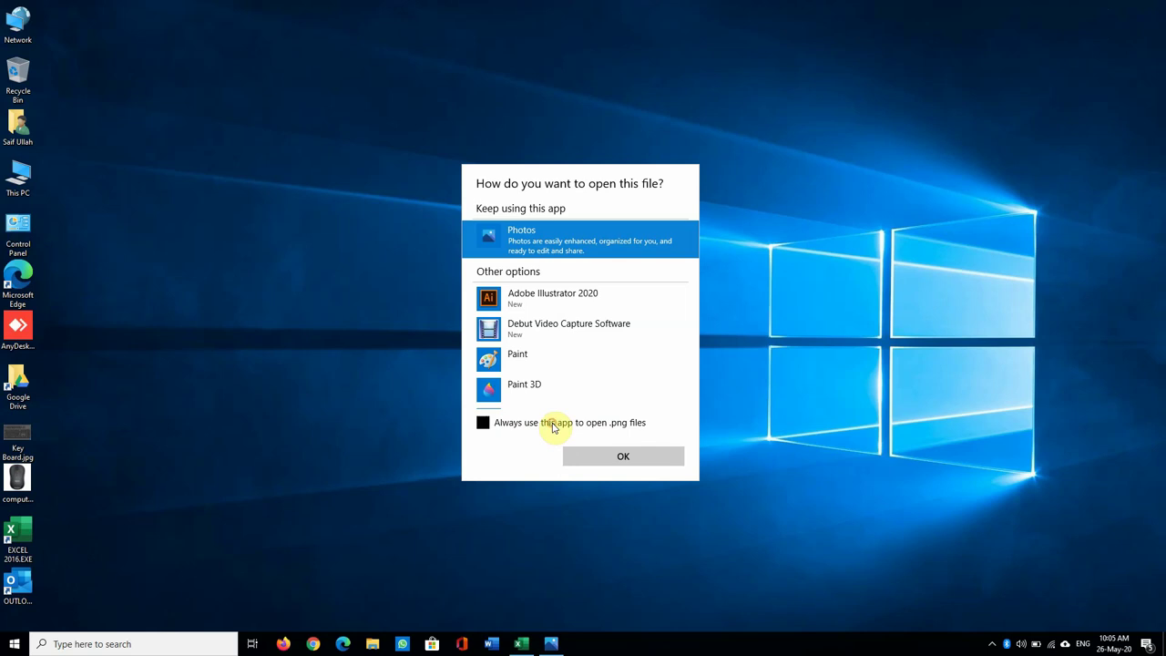
left_click(624, 458)
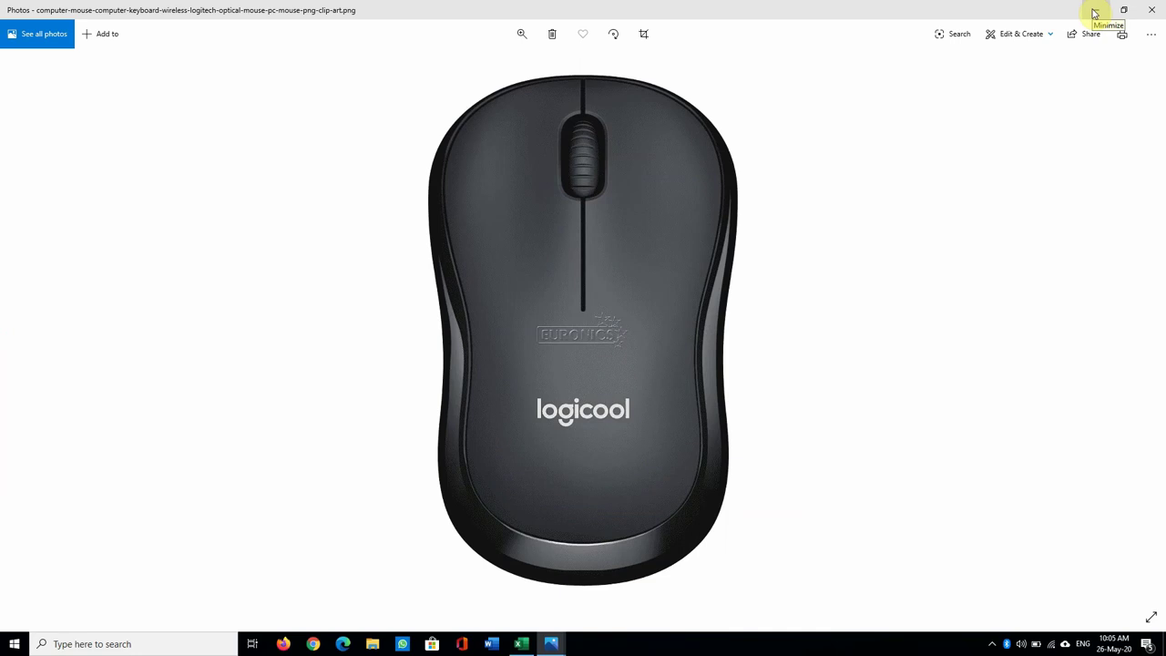
left_click(1094, 13)
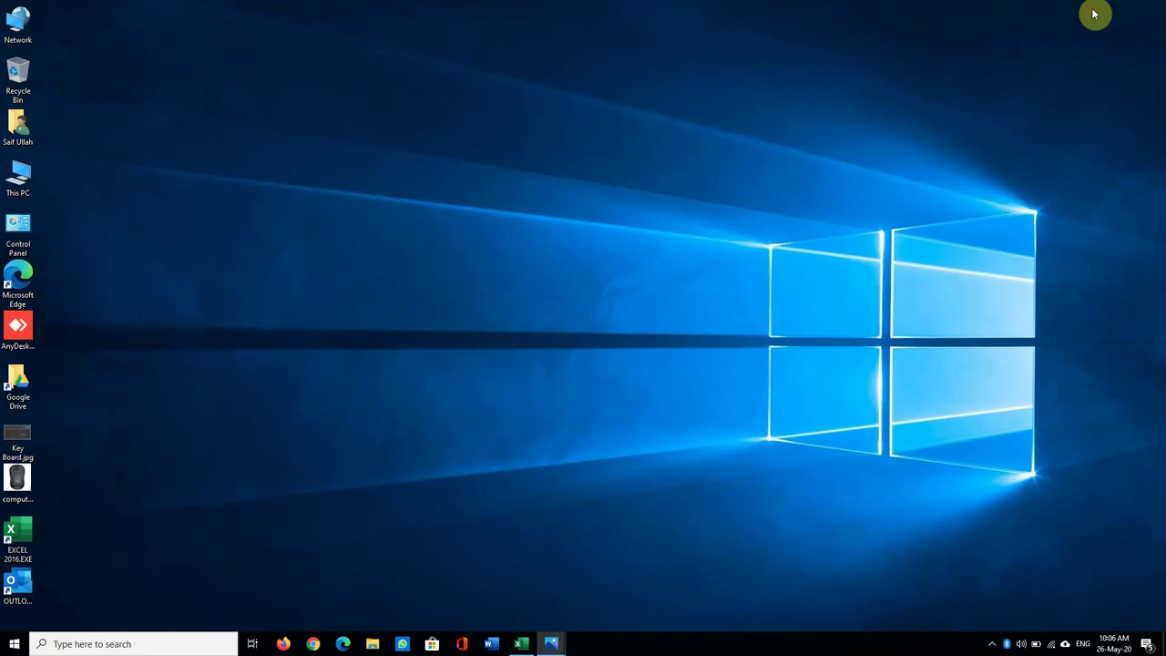
Back in the Book1 workbook, enter 'Emloyee Name' in cell B3
left_click(533, 644)
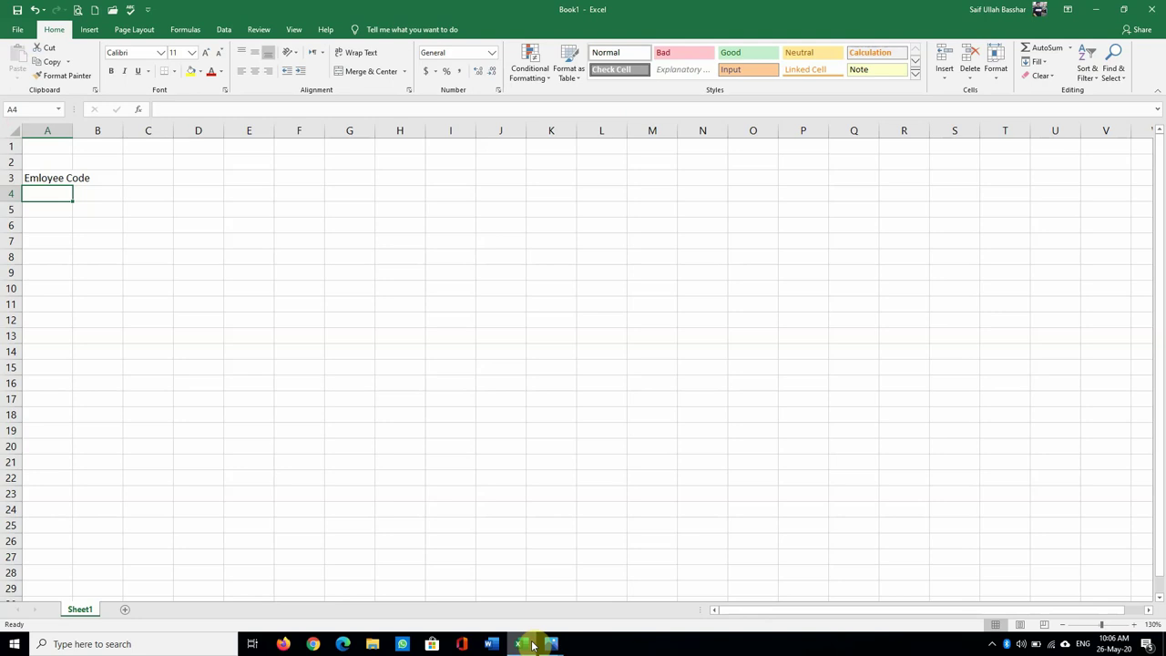
key("Up")
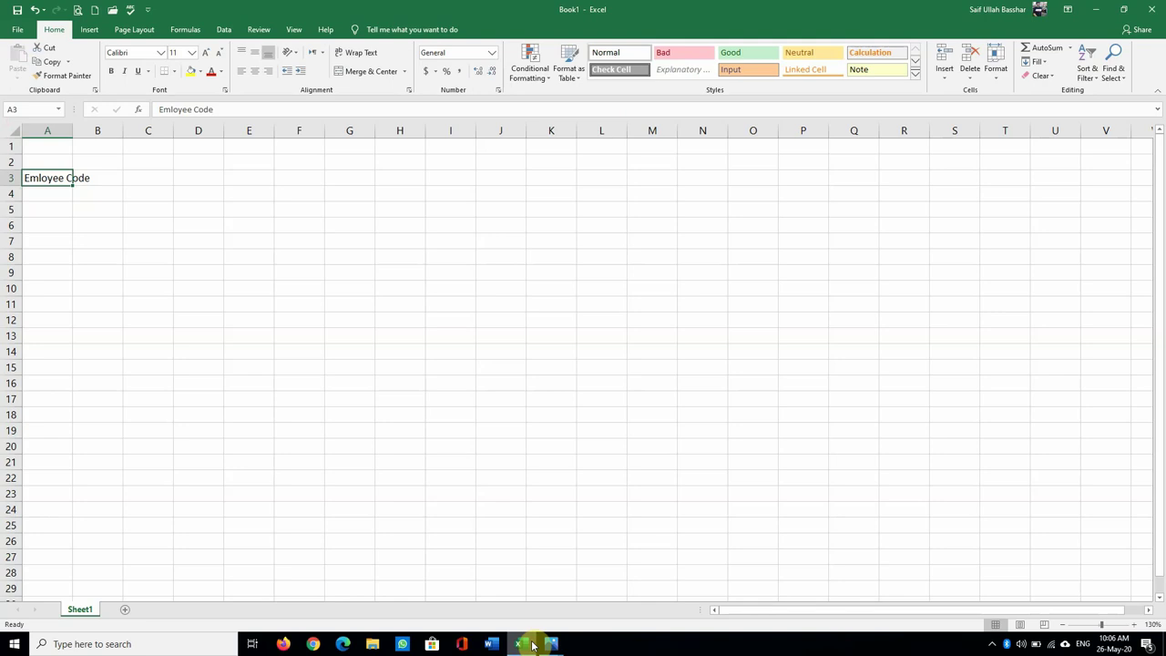
key("Right")
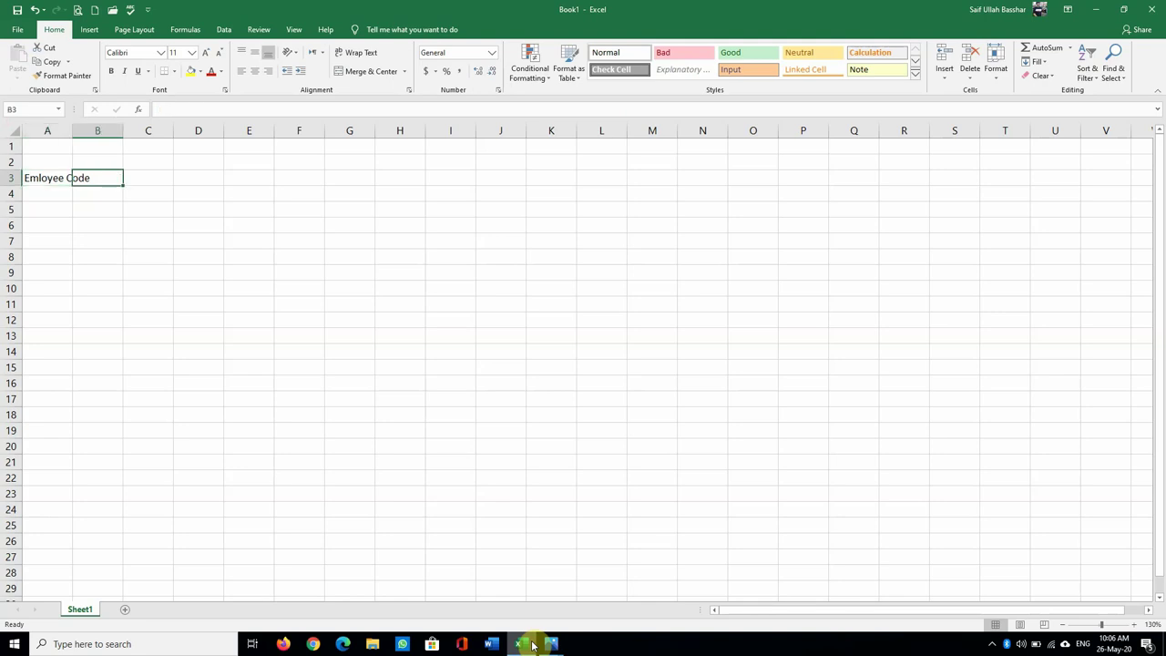
type("Emlo")
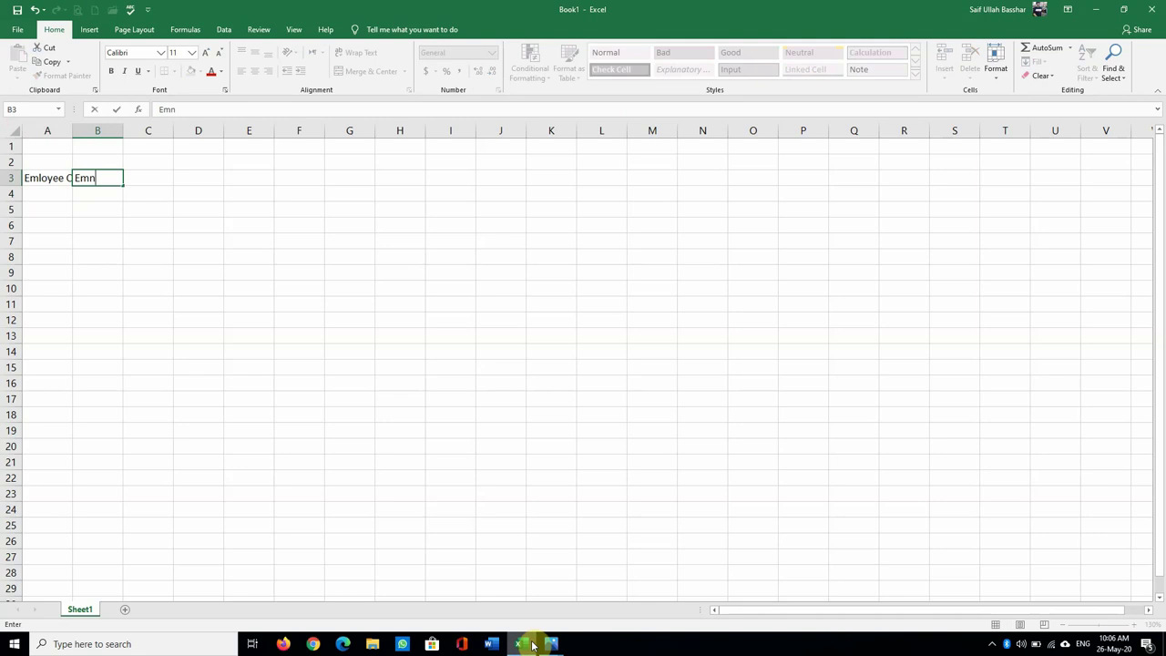
type("yee")
type(" Name")
key("Right")
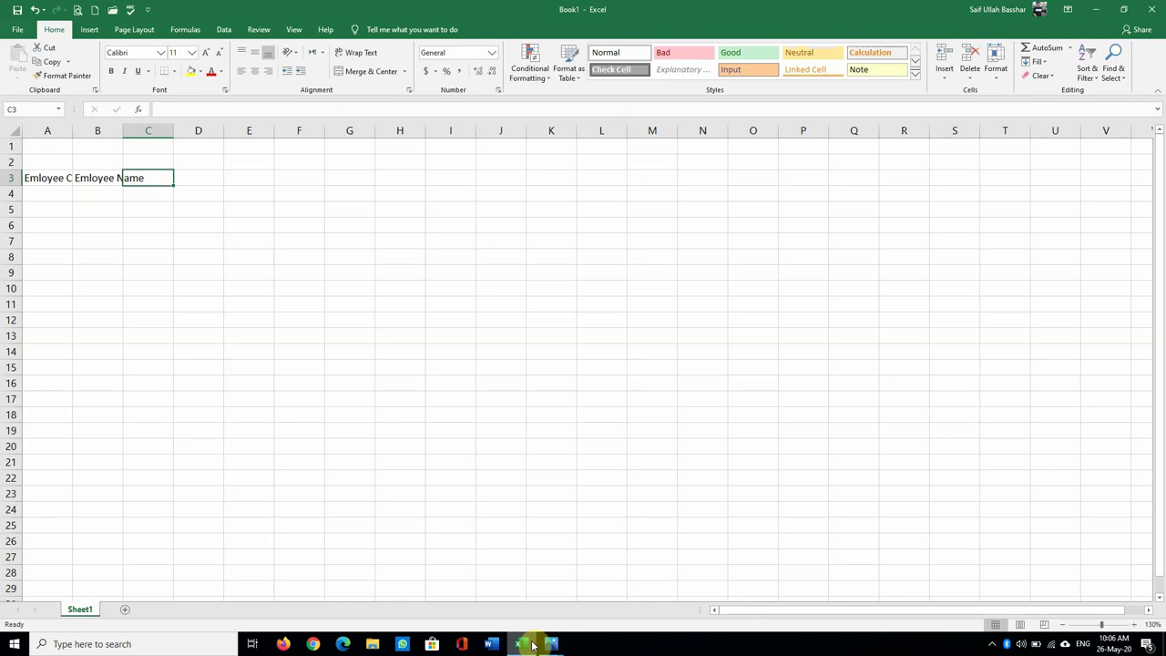
Enter the headings 'Fathe Name', 'CNIC' and 'Cell No' in C3, D3 and E3
type("Fate")
key("BackSpace")
type("he")
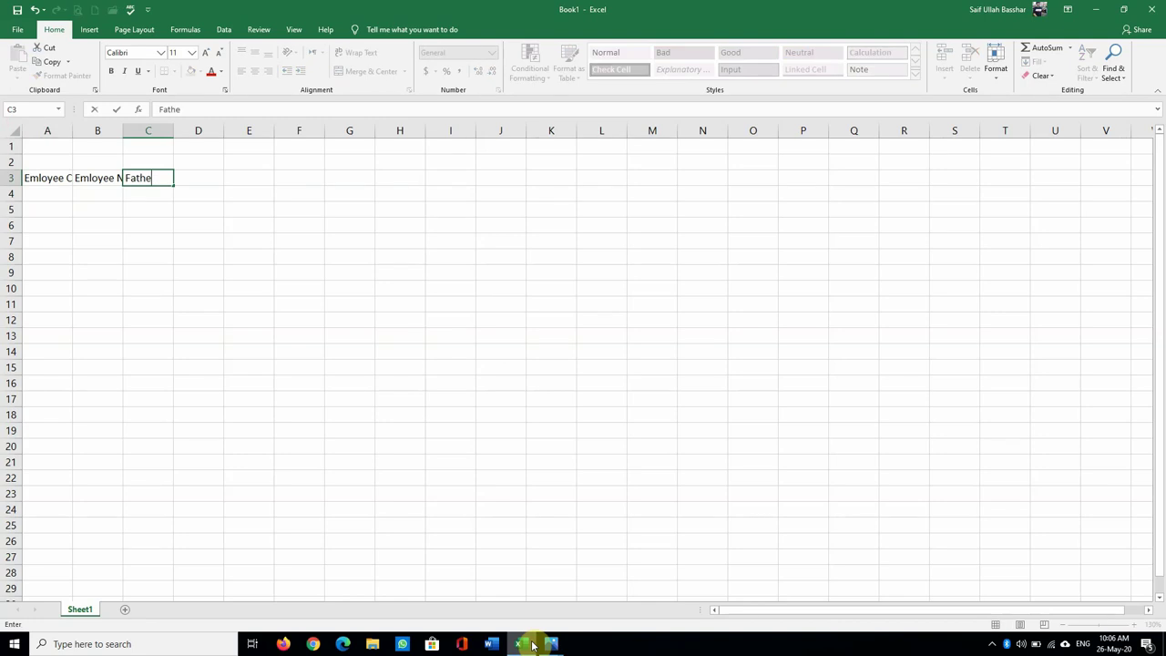
type(" Name")
key("Right")
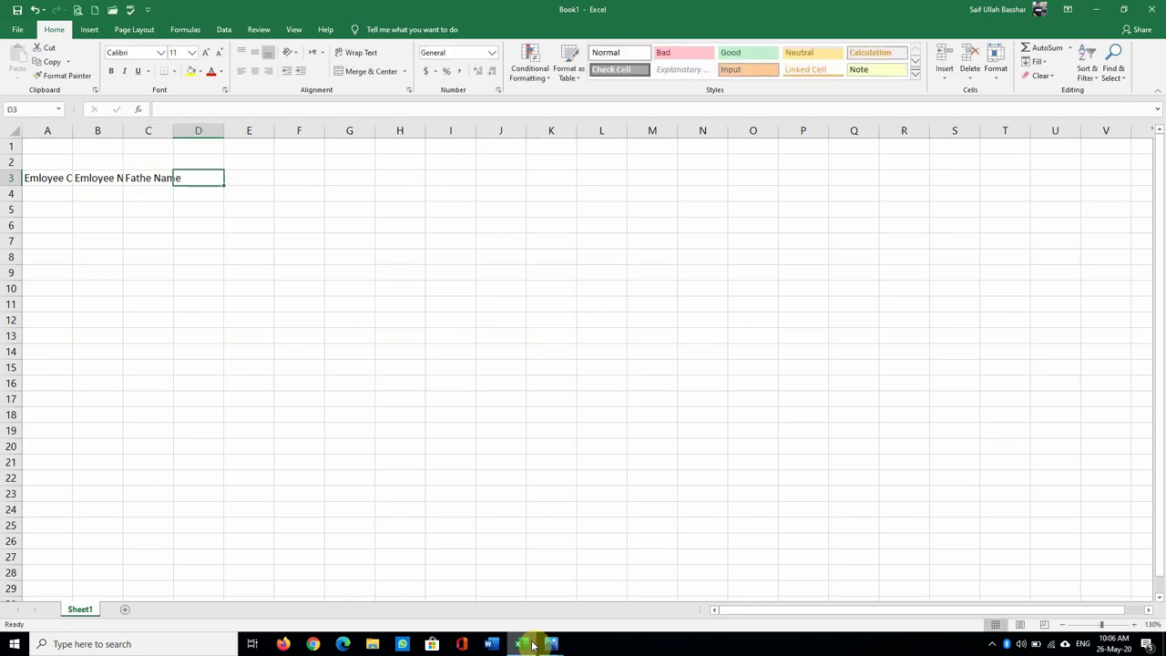
type("CNIC")
key("Right")
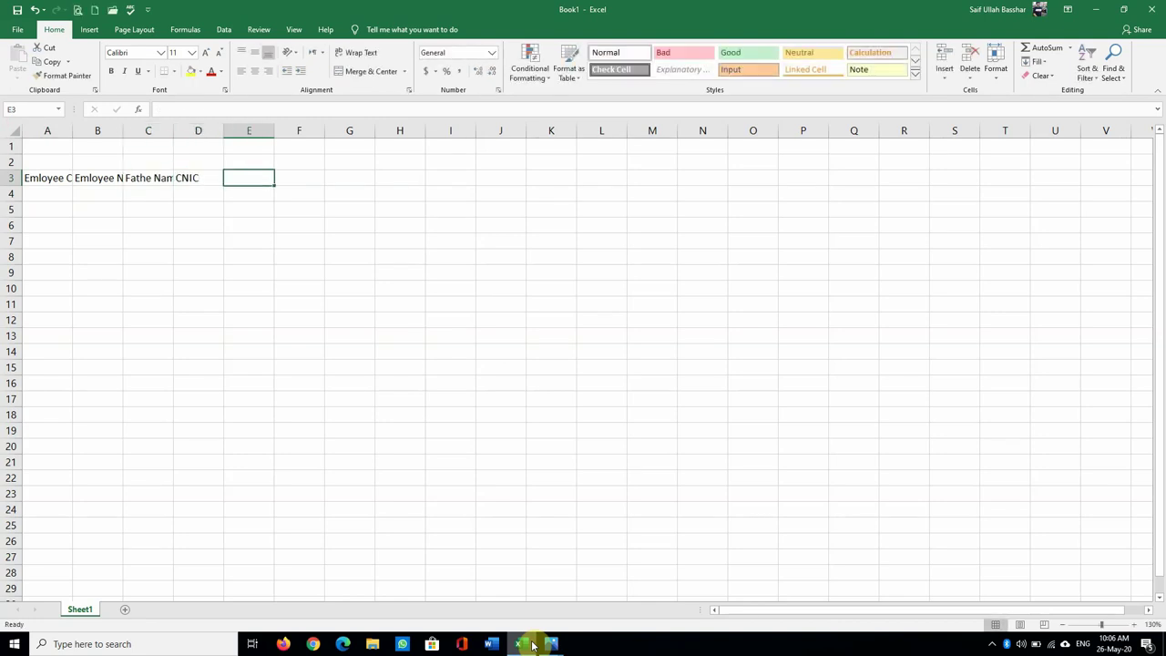
type("Cell N")
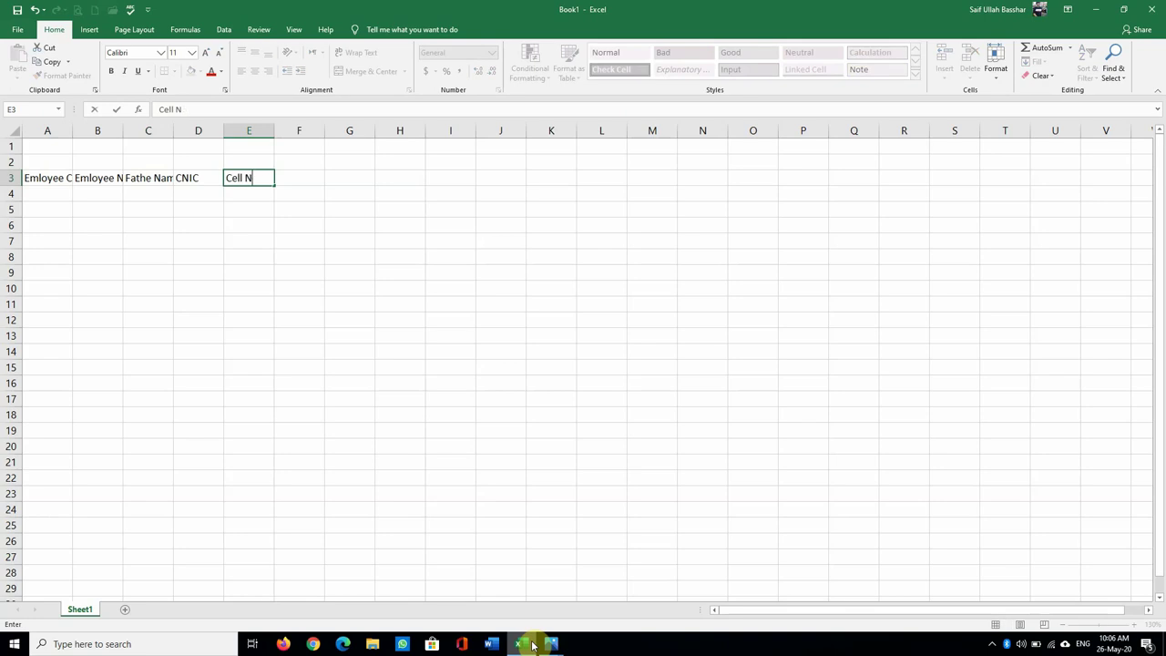
type("o")
key("Right")
Enter the last heading 'Addess' in F3 and confirm it
type("Add")
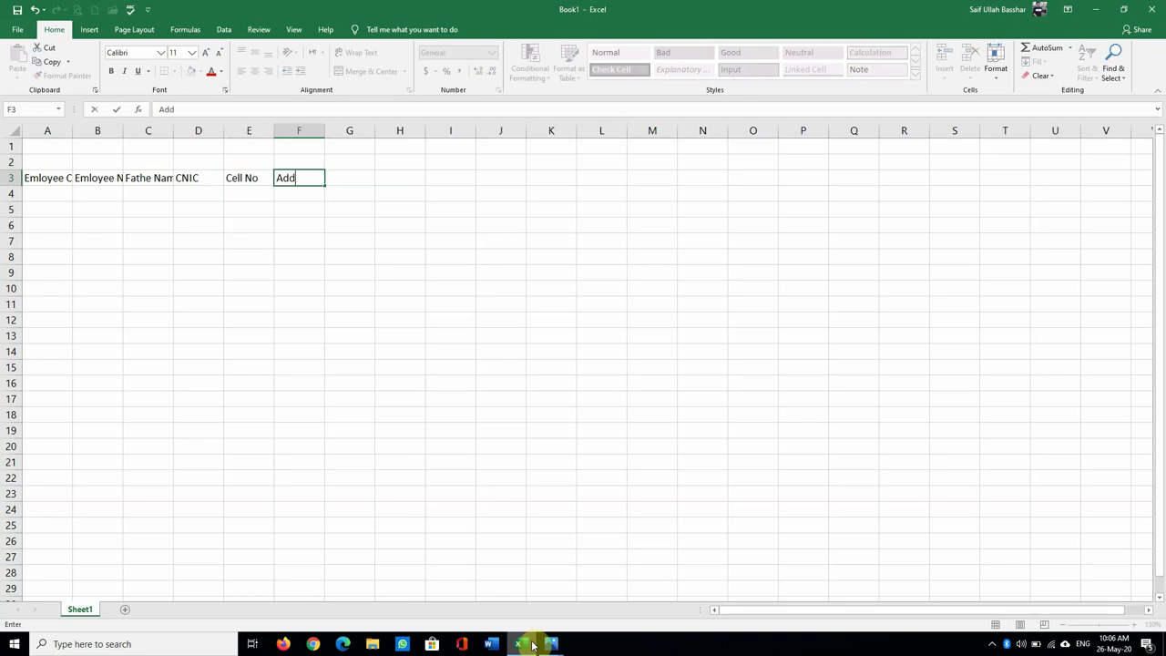
type("ess")
key("BackSpace")
key("BackSpace")
key("BackSpace")
type("e")
type("ss")
key("BackSpace")
key("BackSpace")
key("BackSpace")
type("e")
key("BackSpace")
type("ess")
key("Return")
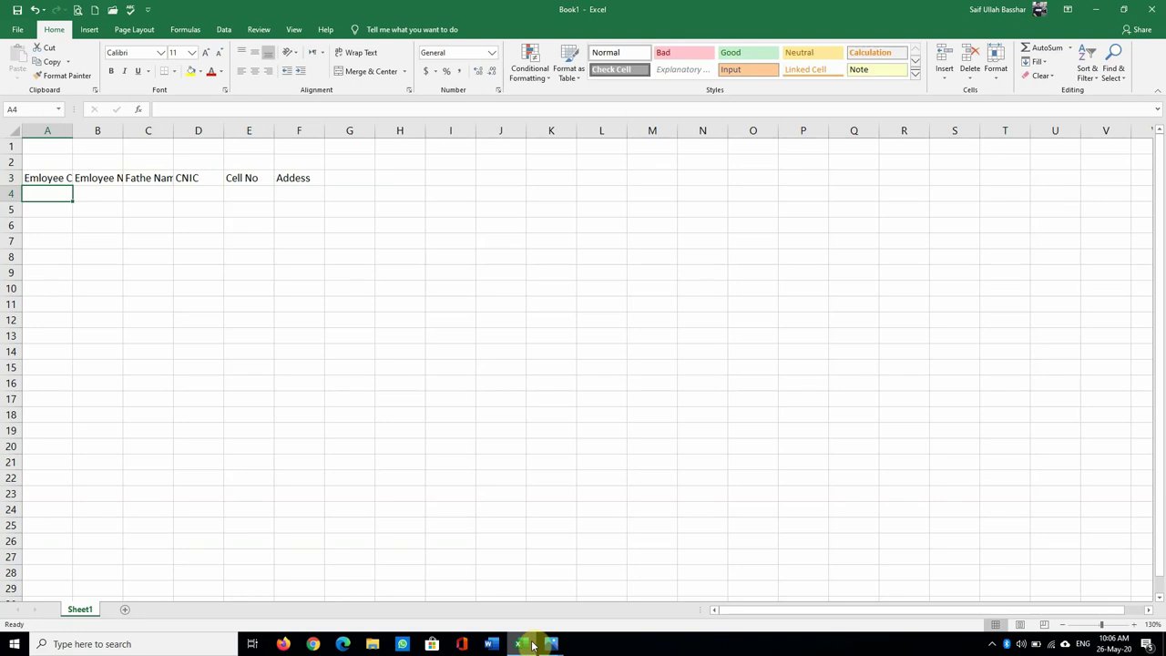
Spell-check the sheet, correcting Emloyee to Employee, Fathe to Father and Addess to Address
left_click(130, 10)
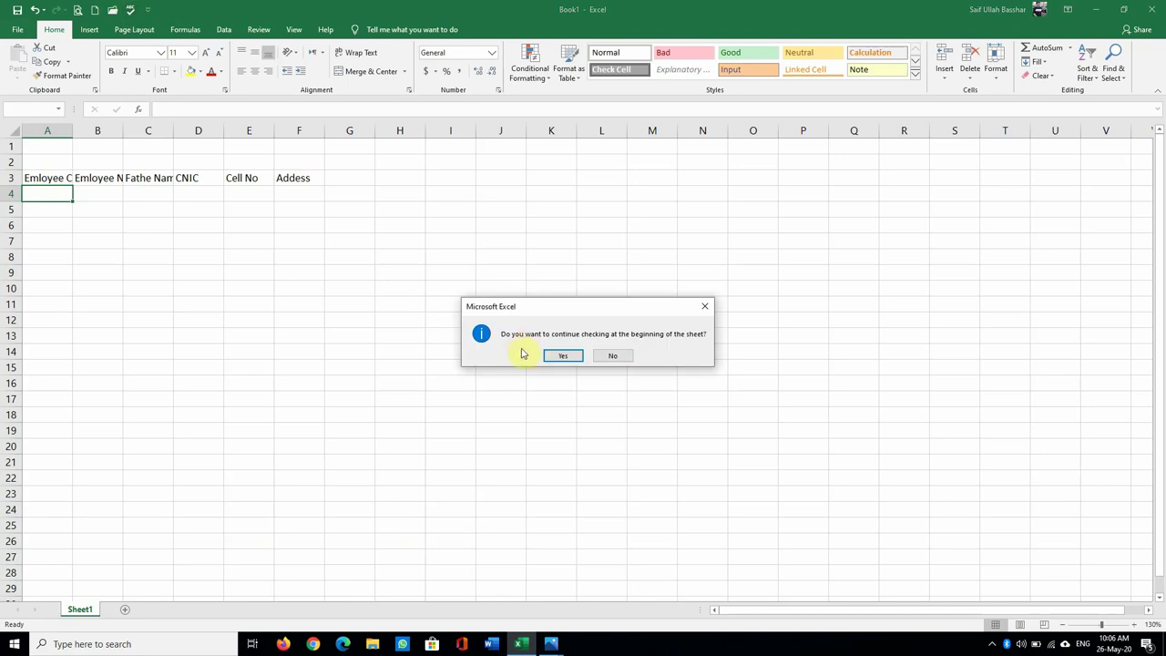
left_click(565, 356)
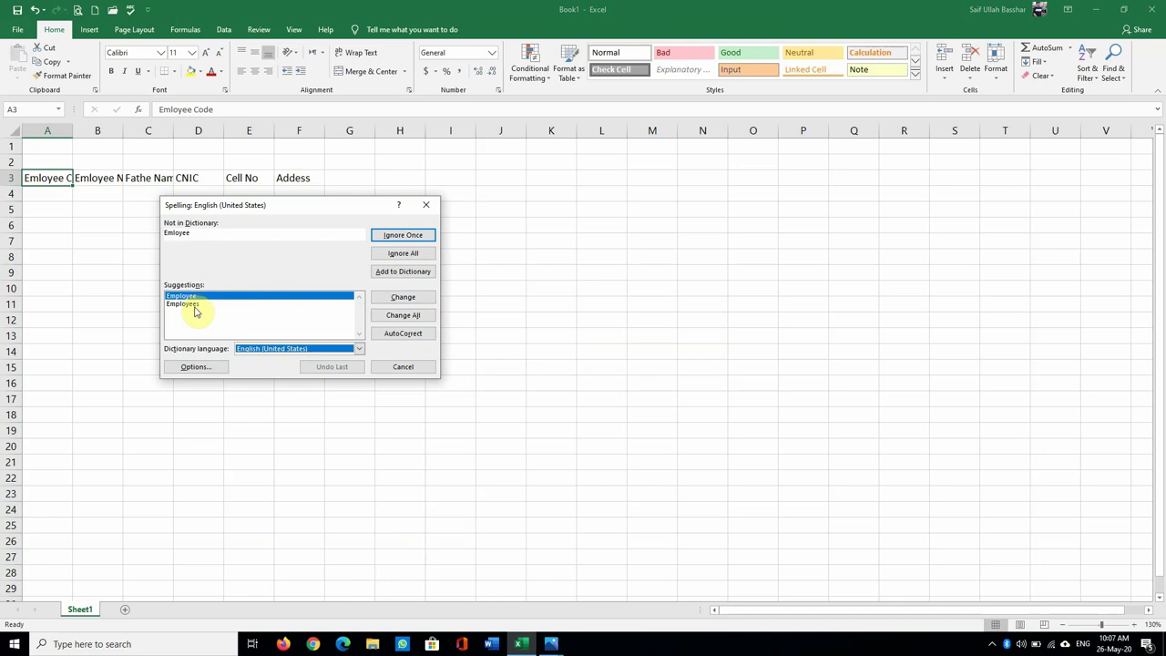
left_click(398, 306)
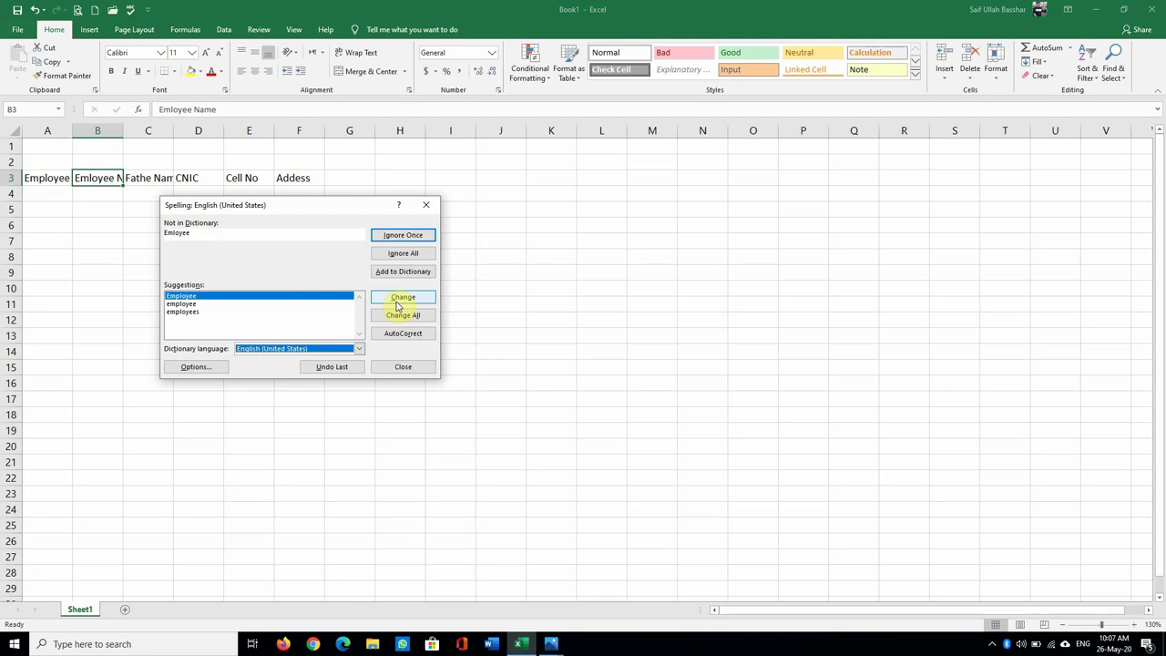
left_click(397, 306)
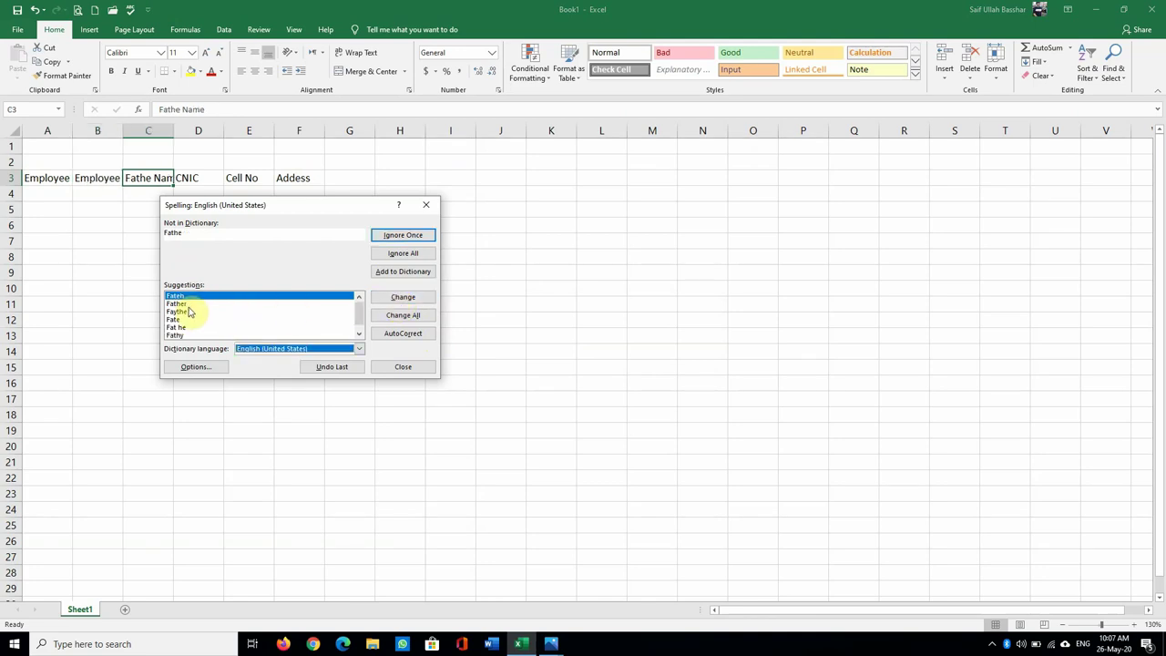
left_click(187, 305)
left_click(397, 298)
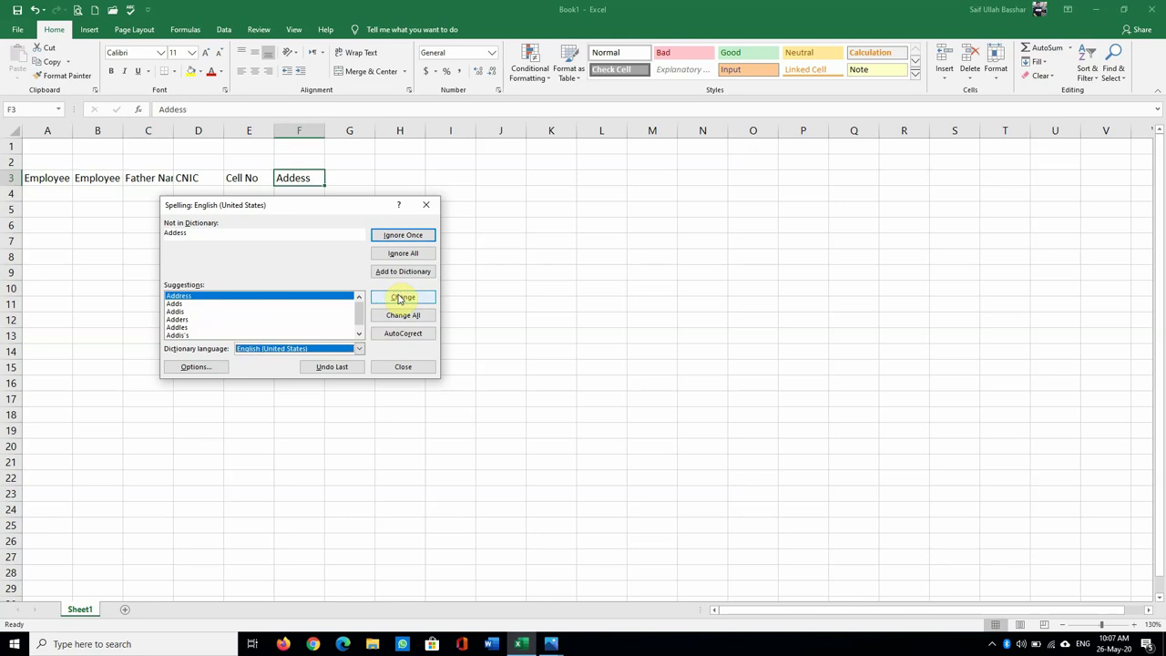
left_click(401, 298)
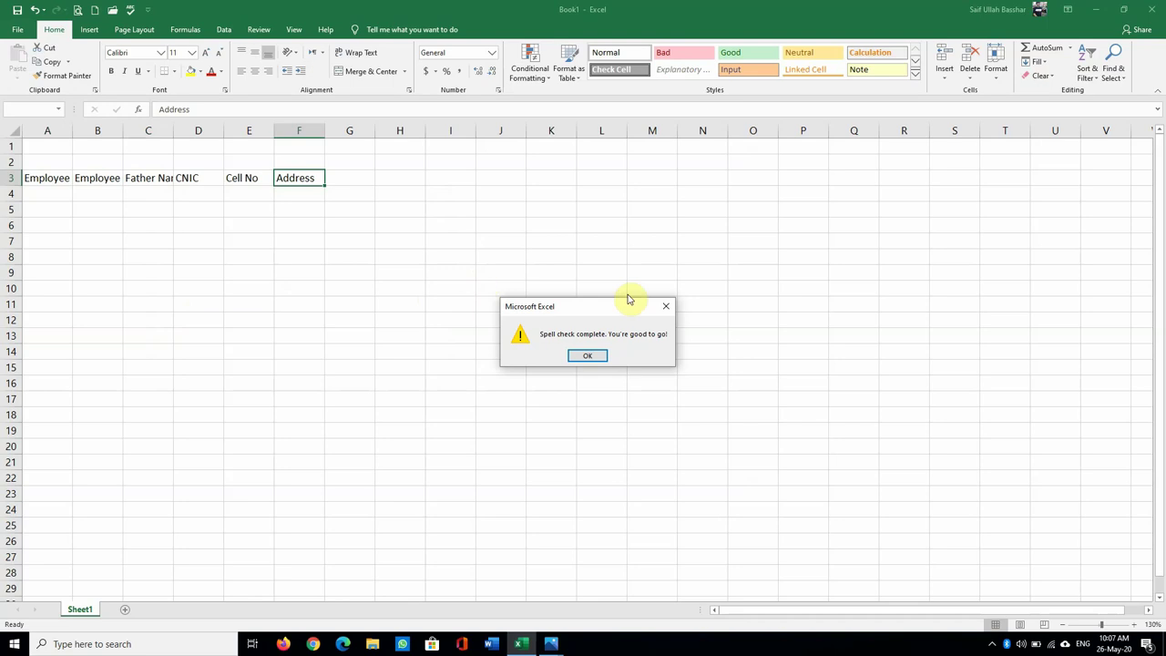
left_click(588, 356)
AutoFit columns A through F to their headings, Employee Code through Address
left_click(125, 286)
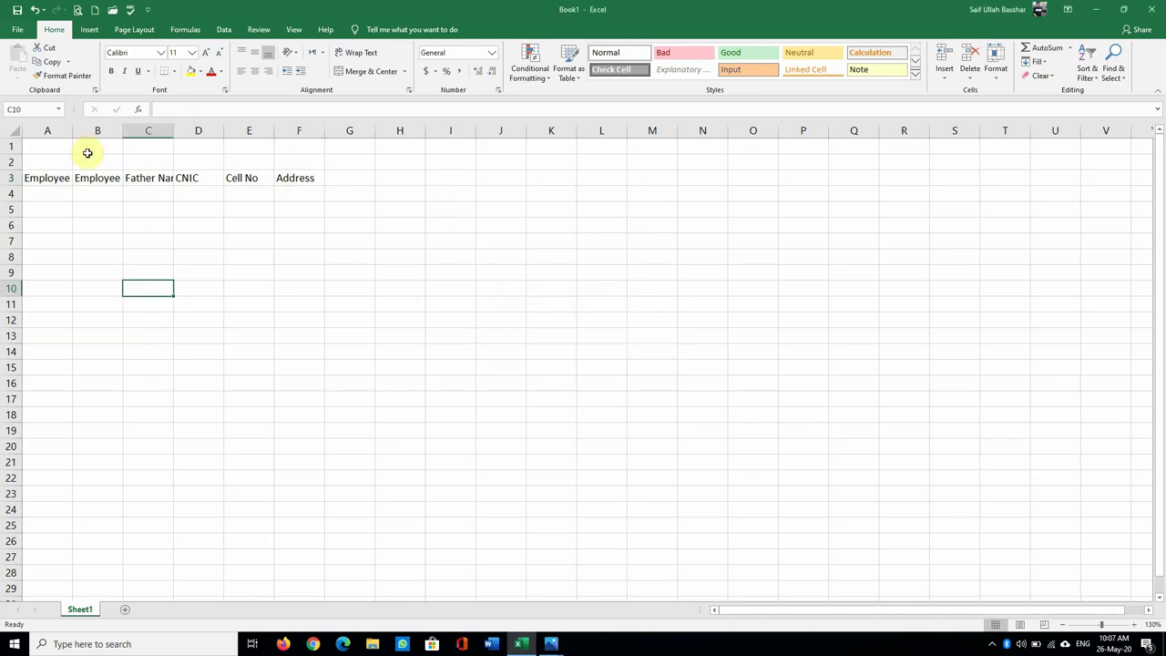
double_click(72, 130)
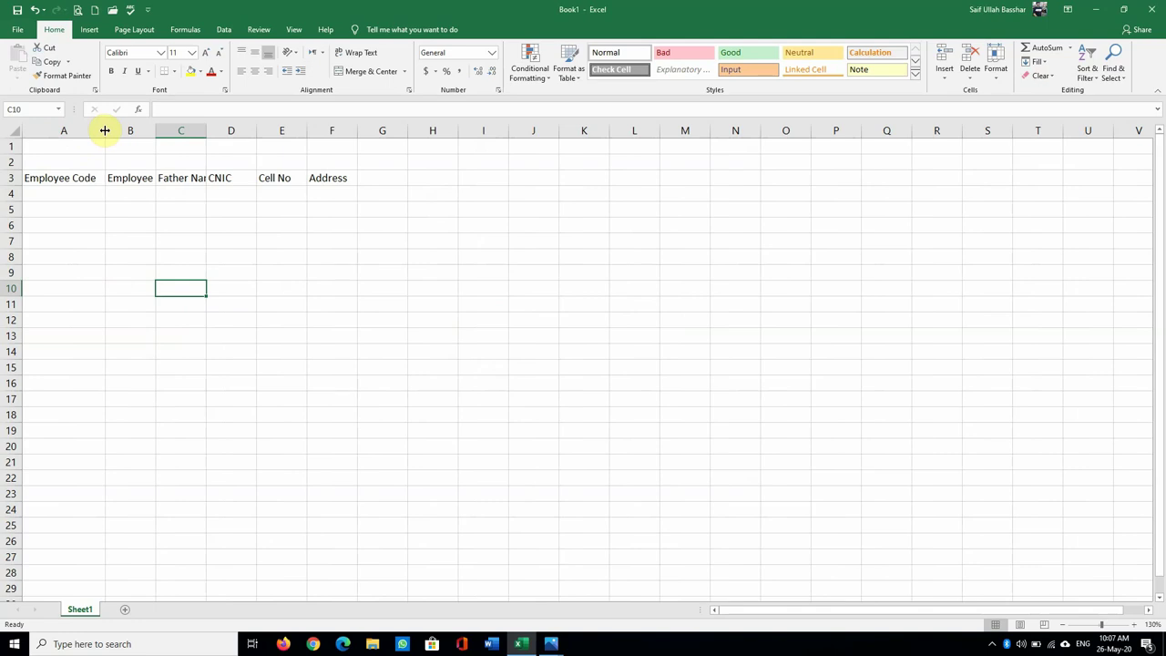
double_click(155, 130)
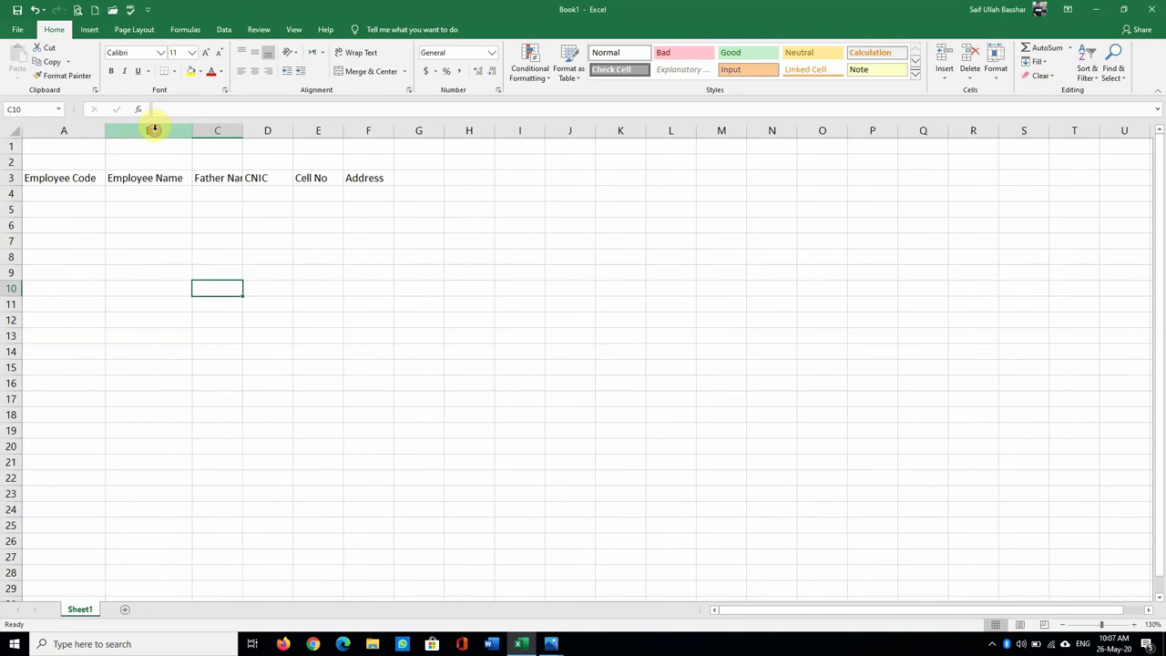
left_click(219, 126)
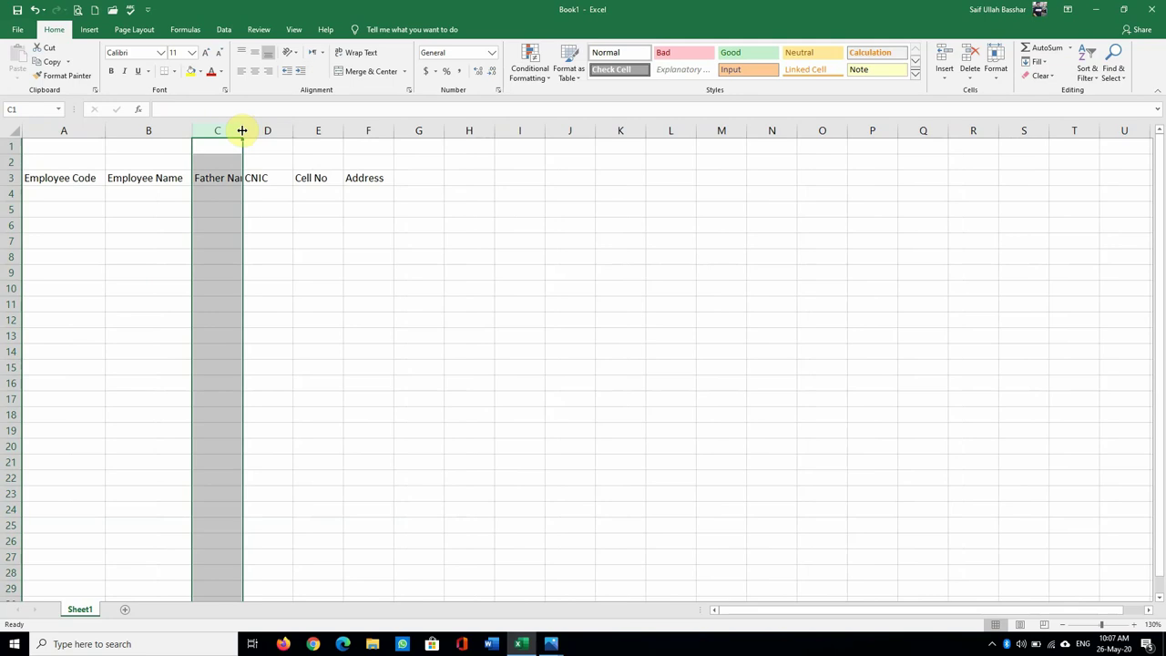
double_click(242, 130)
left_click(279, 243)
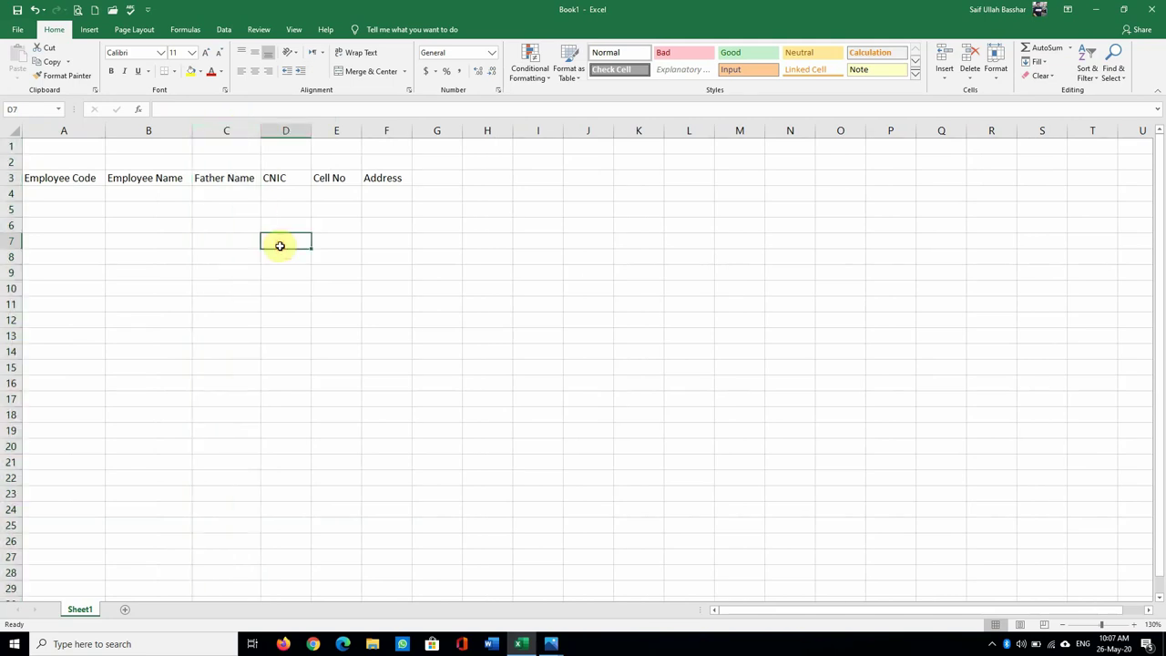
double_click(310, 127)
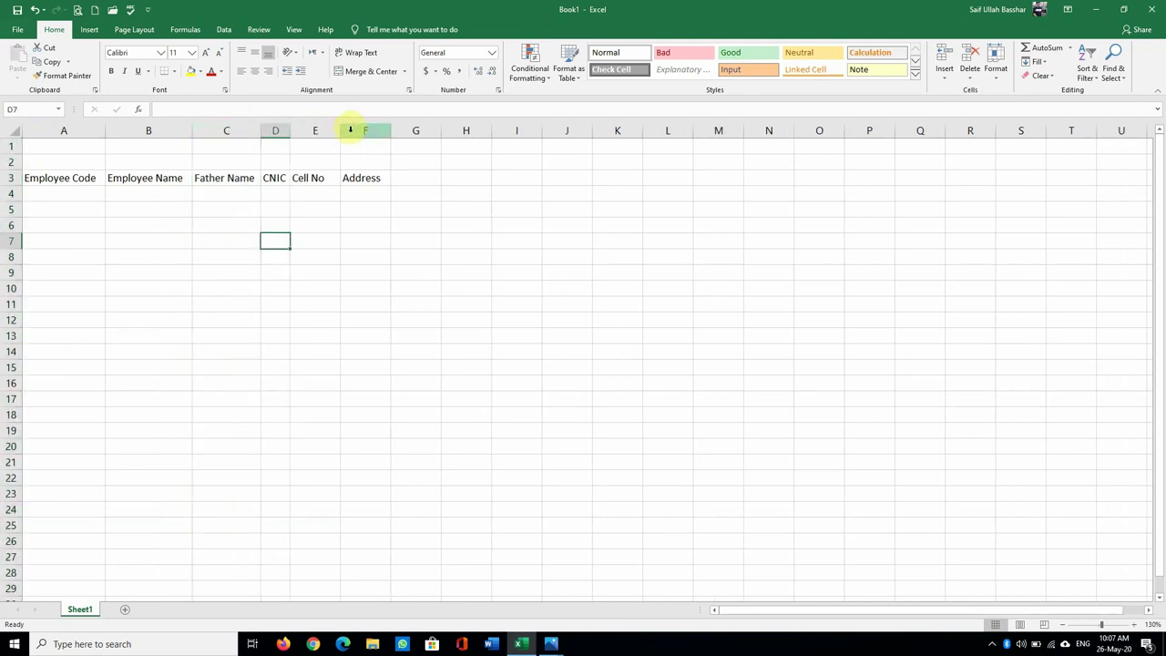
double_click(339, 130)
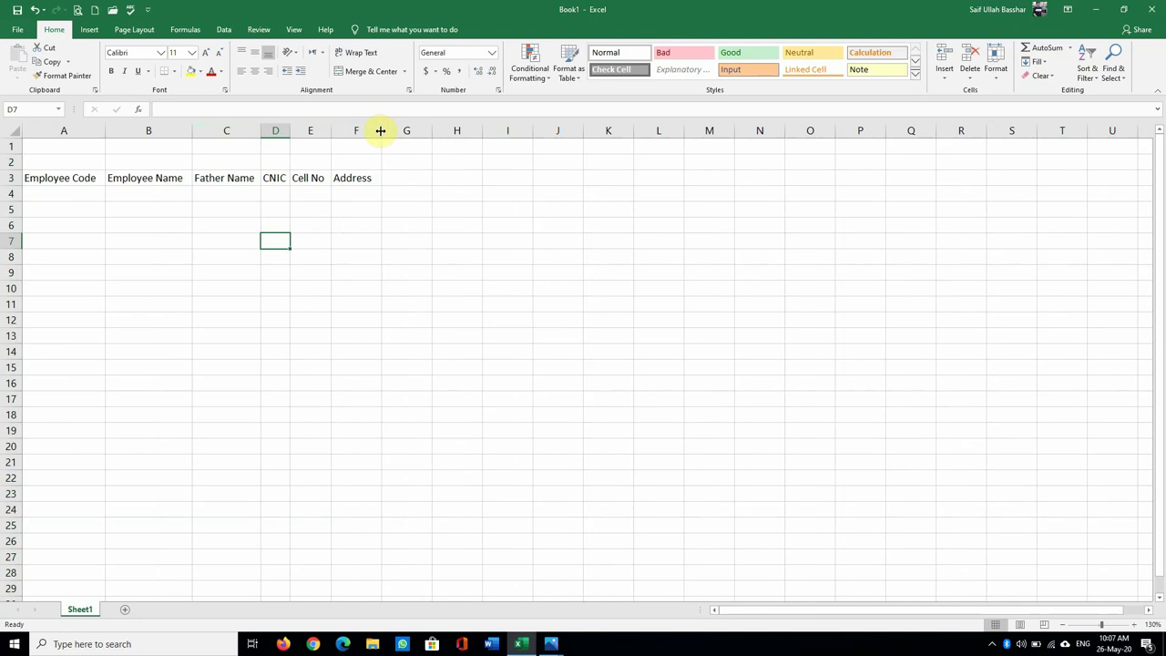
double_click(381, 131)
left_click(356, 130)
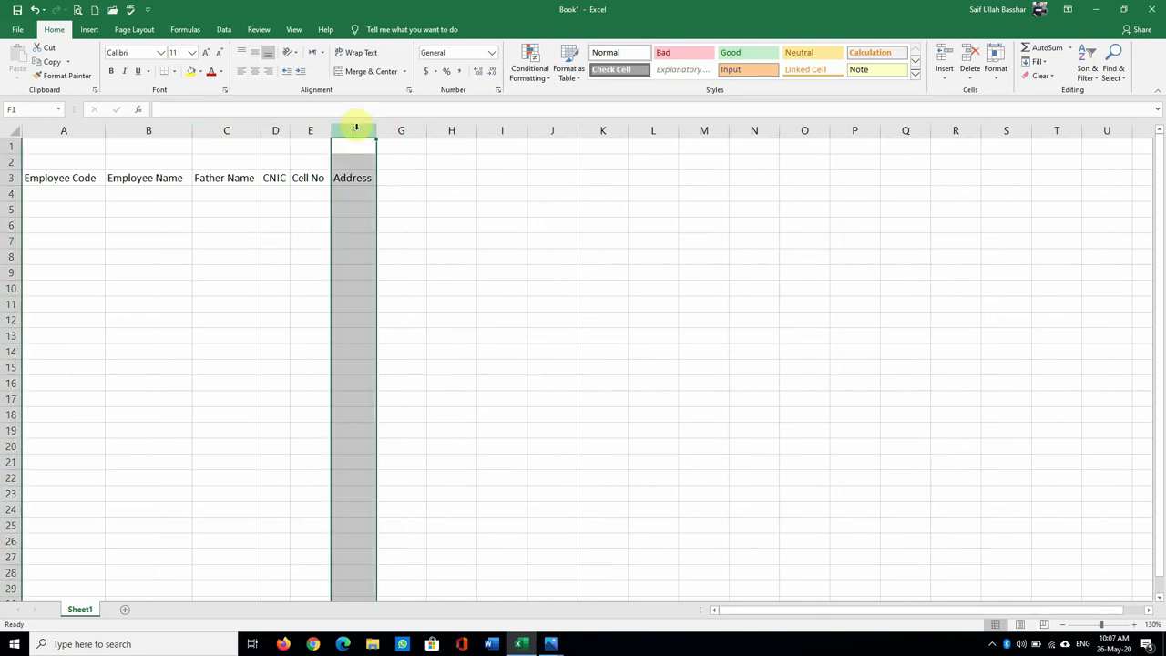
Set the Address column F width to 22
right_click(356, 127)
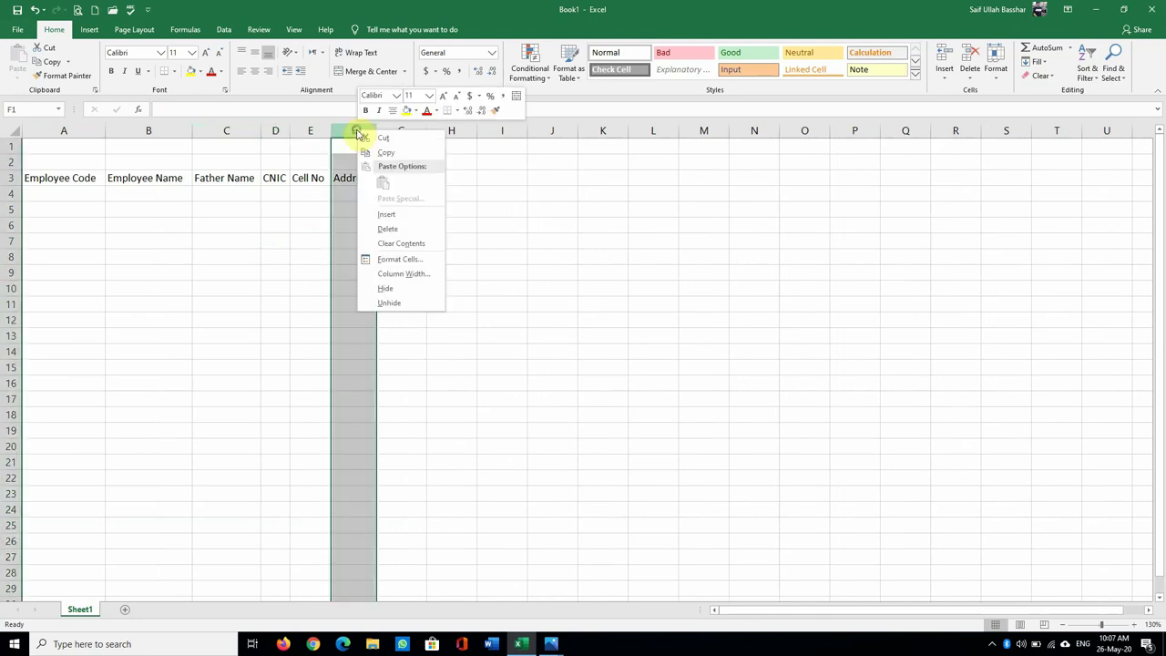
left_click(411, 277)
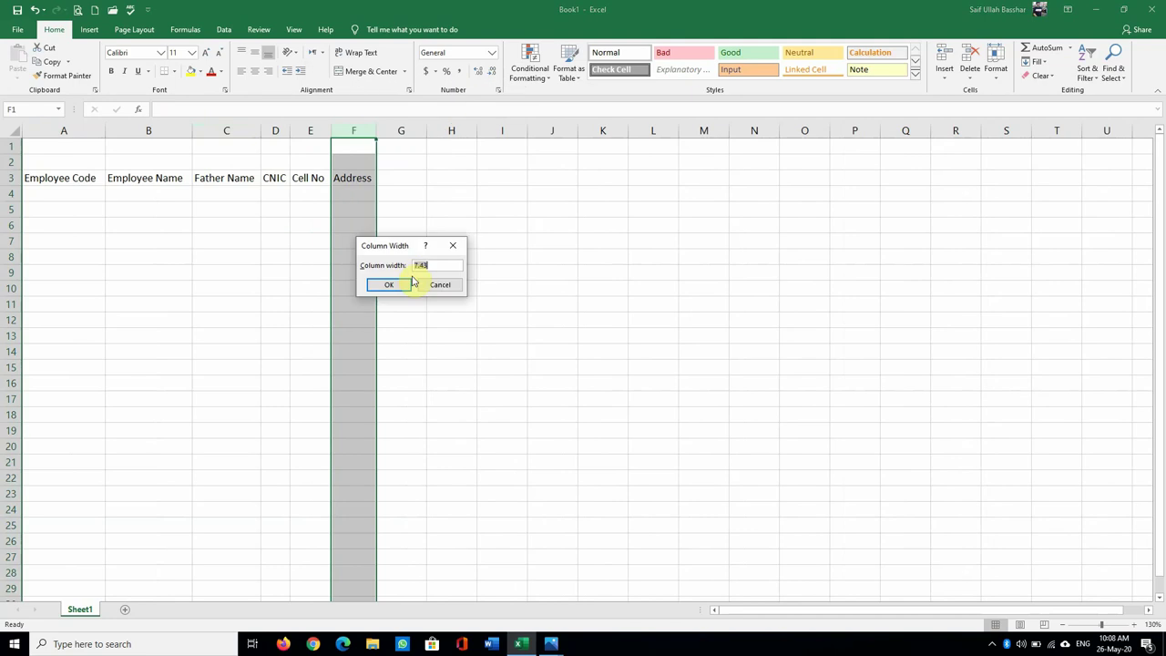
type("22")
left_click(409, 284)
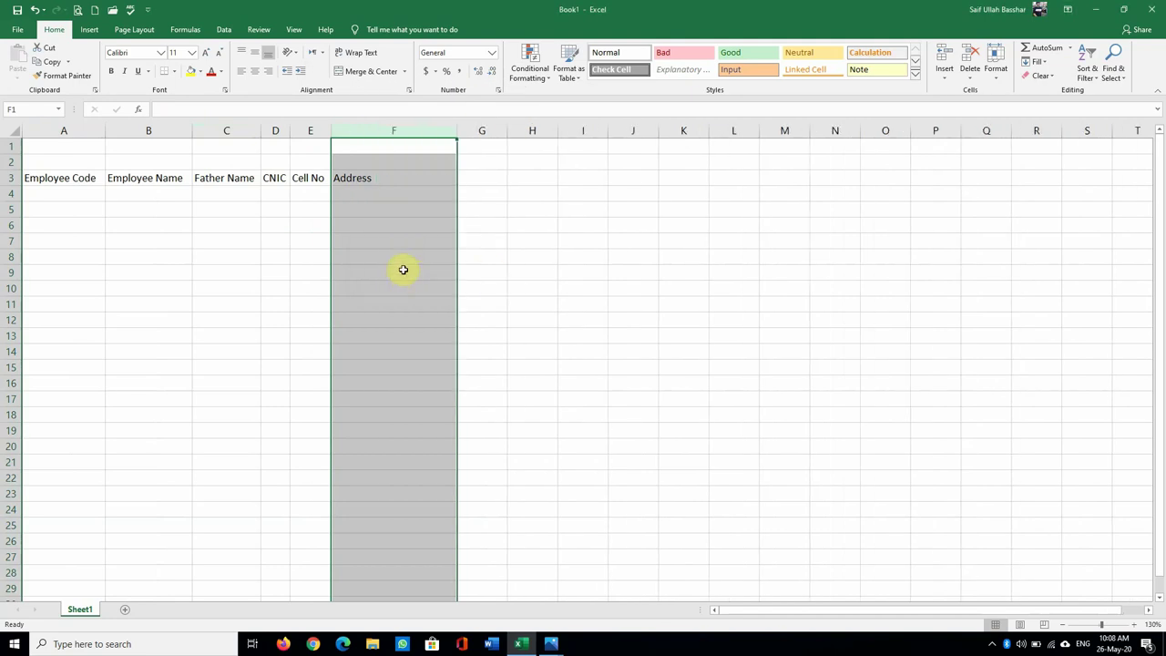
Set the Cell No column E width to 12
left_click(309, 124)
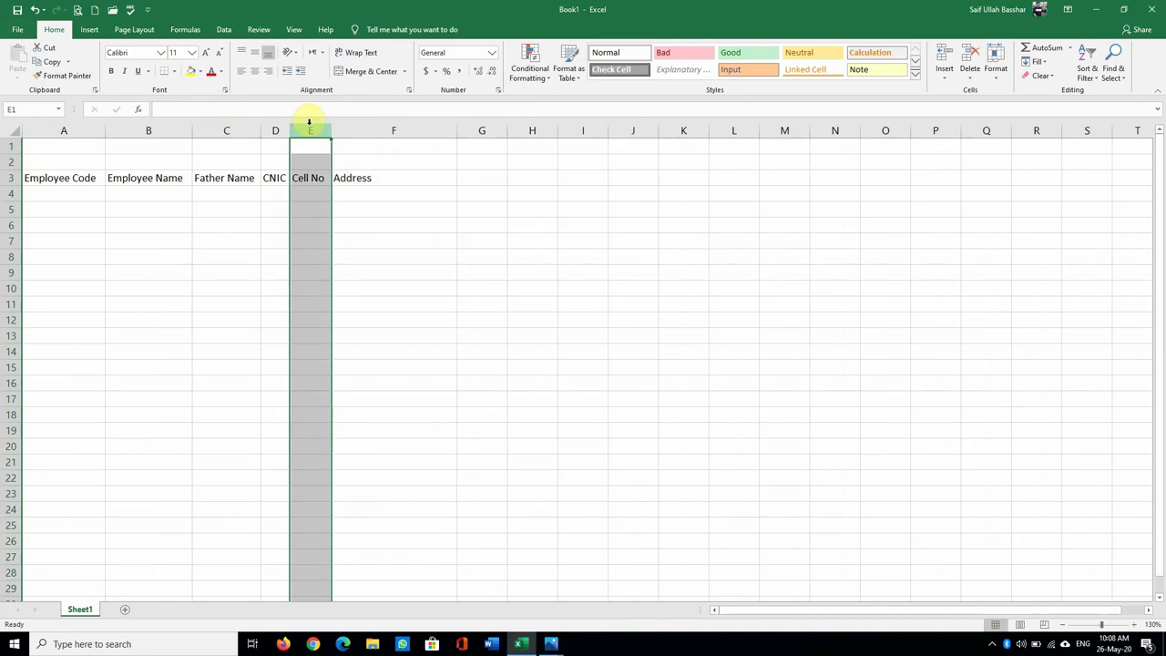
right_click(308, 122)
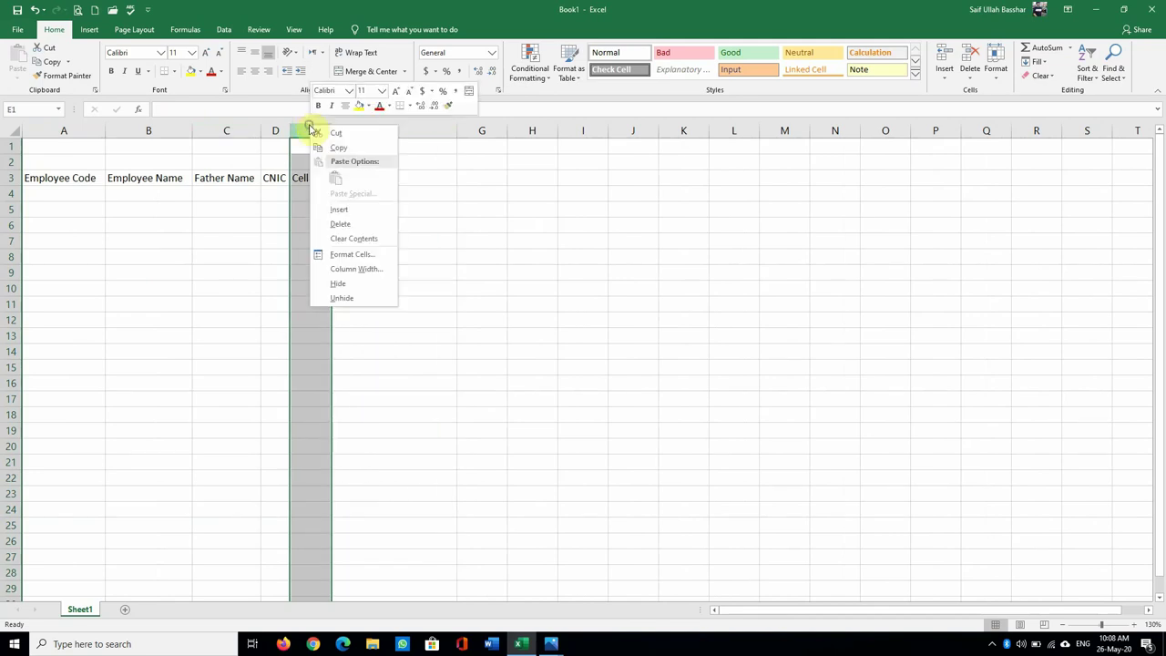
left_click(352, 268)
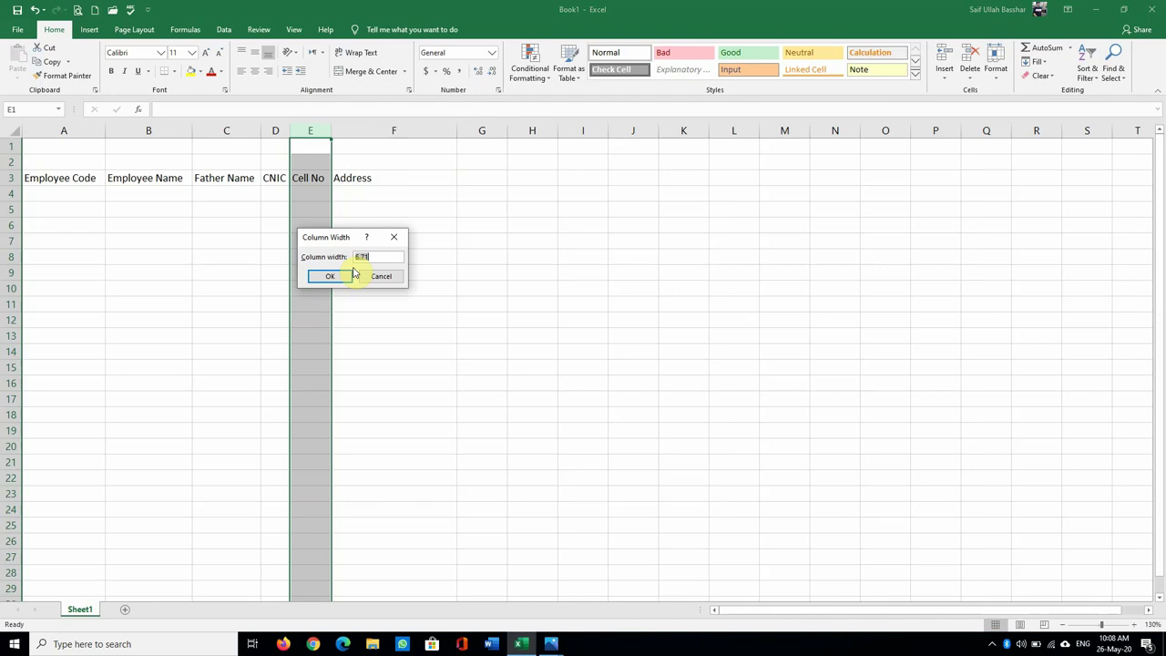
type("12")
key("Return")
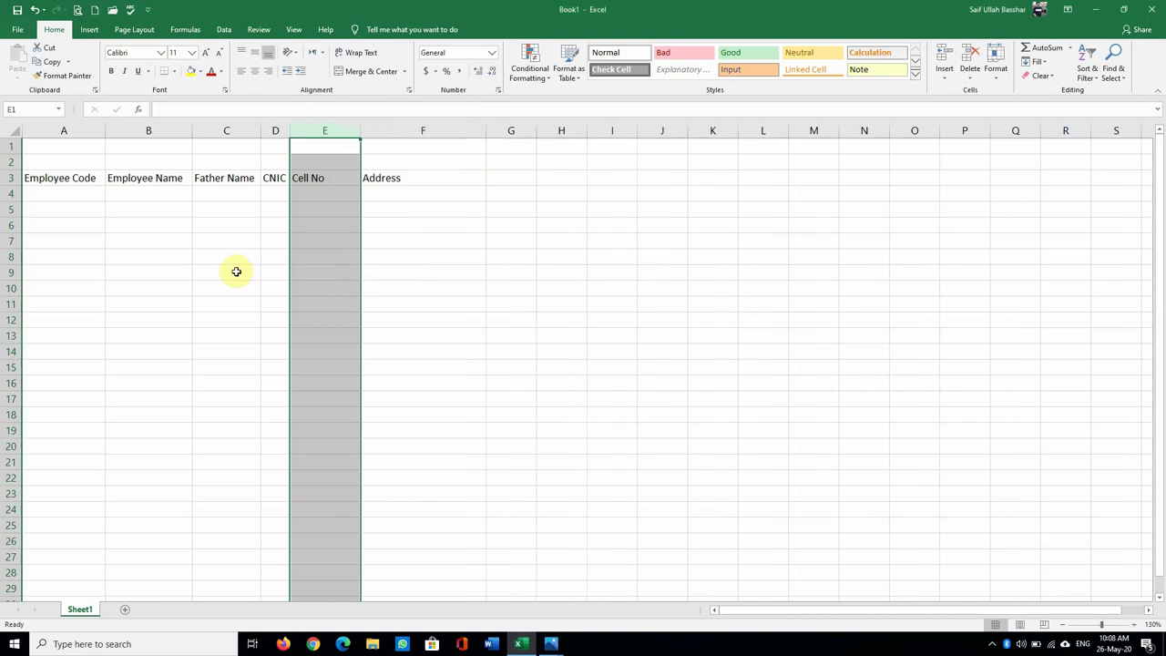
left_click(234, 270)
Open the screen recorder's options from the system tray
left_click(74, 228)
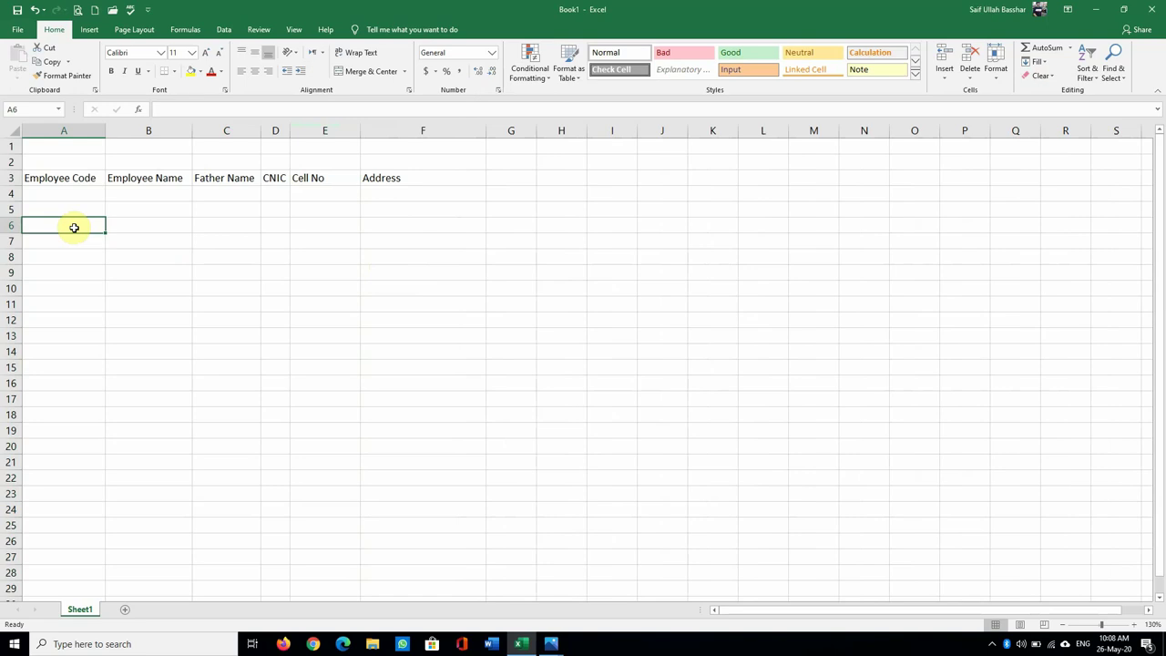
left_click(994, 647)
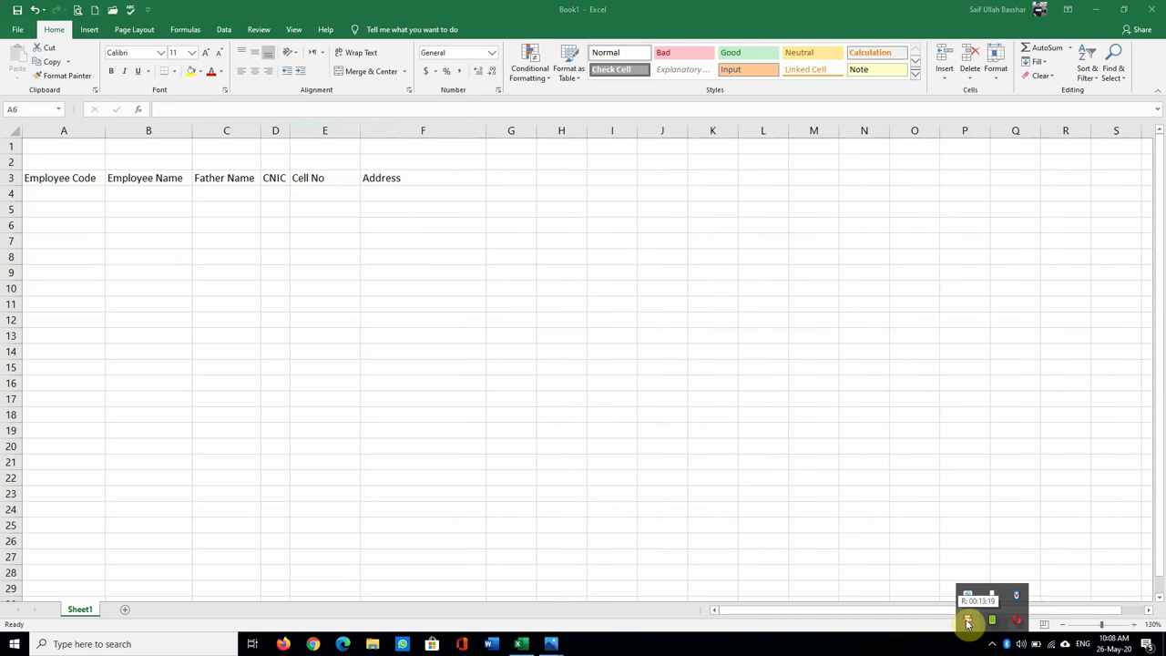
right_click(967, 622)
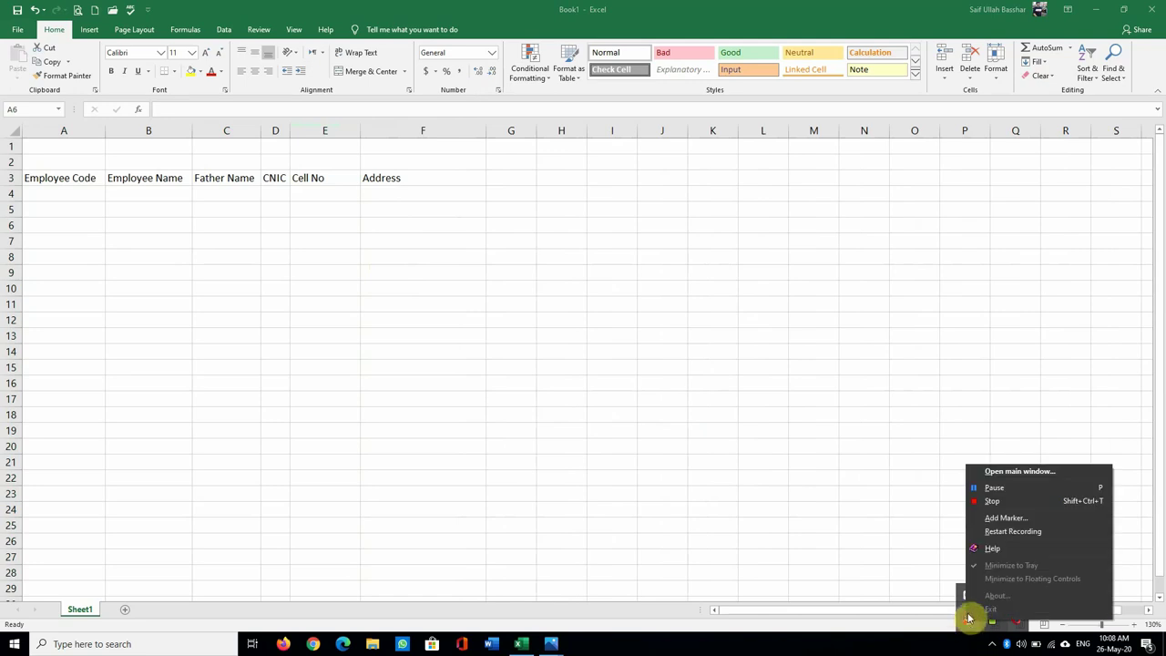